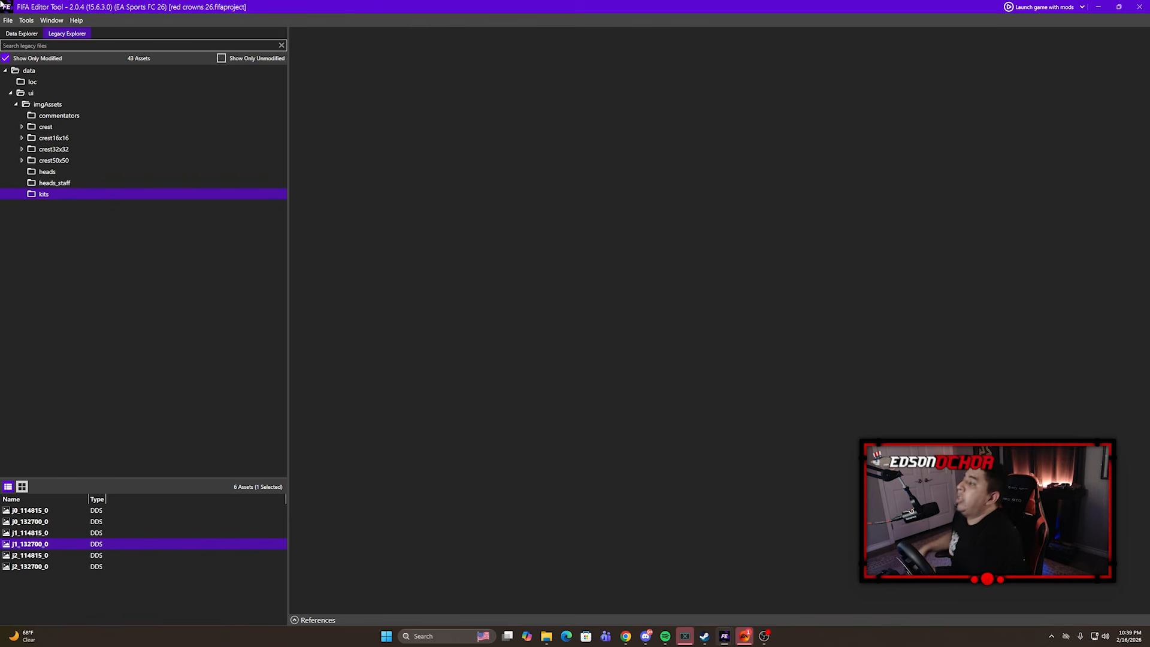
# Inspect the modified player portrait p279960 in heads and the staff portrait heads_staff_60416, and close both previews
pyautogui.click(15, 60)
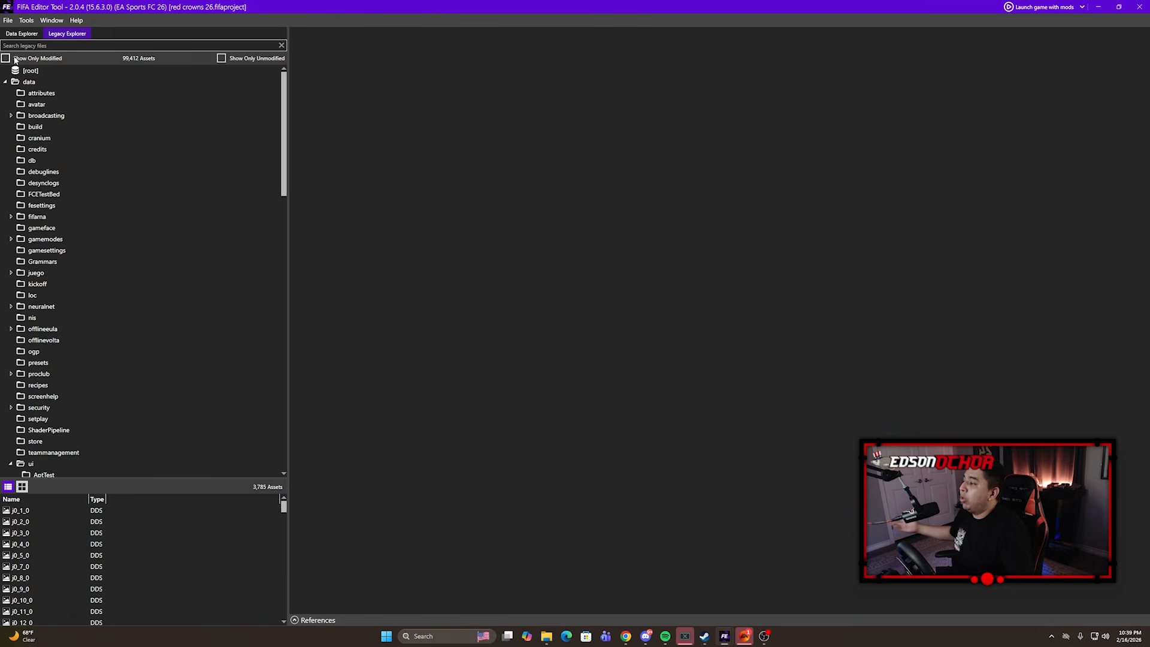
pyautogui.click(15, 60)
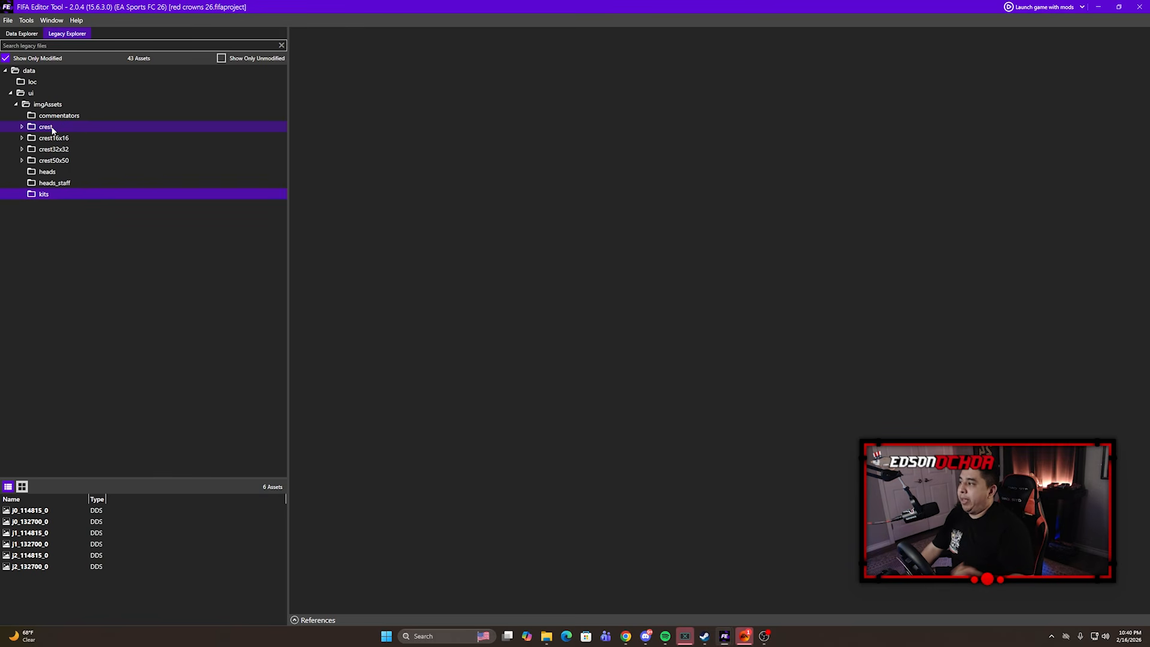
pyautogui.click(48, 172)
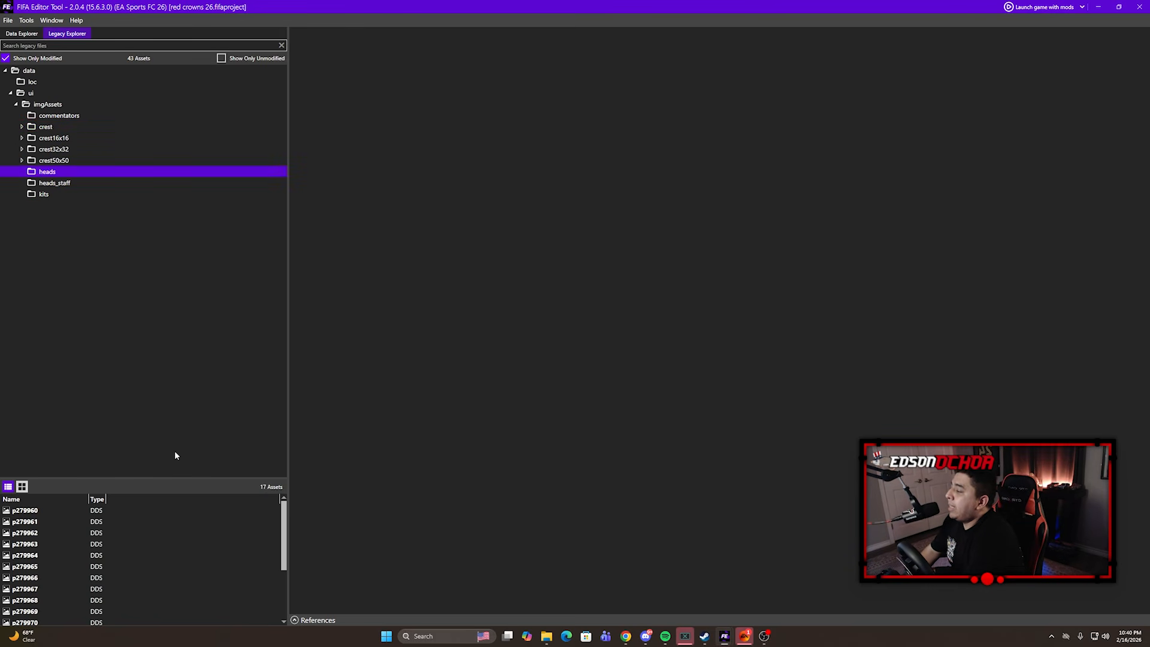
pyautogui.click(42, 511)
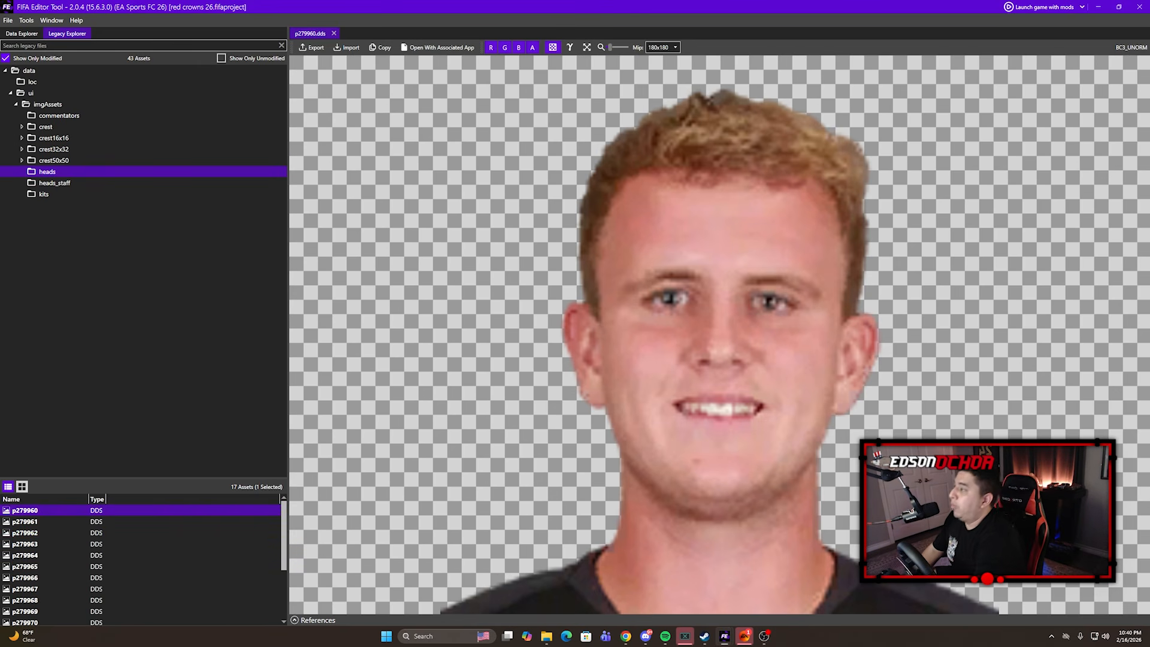
pyautogui.click(63, 184)
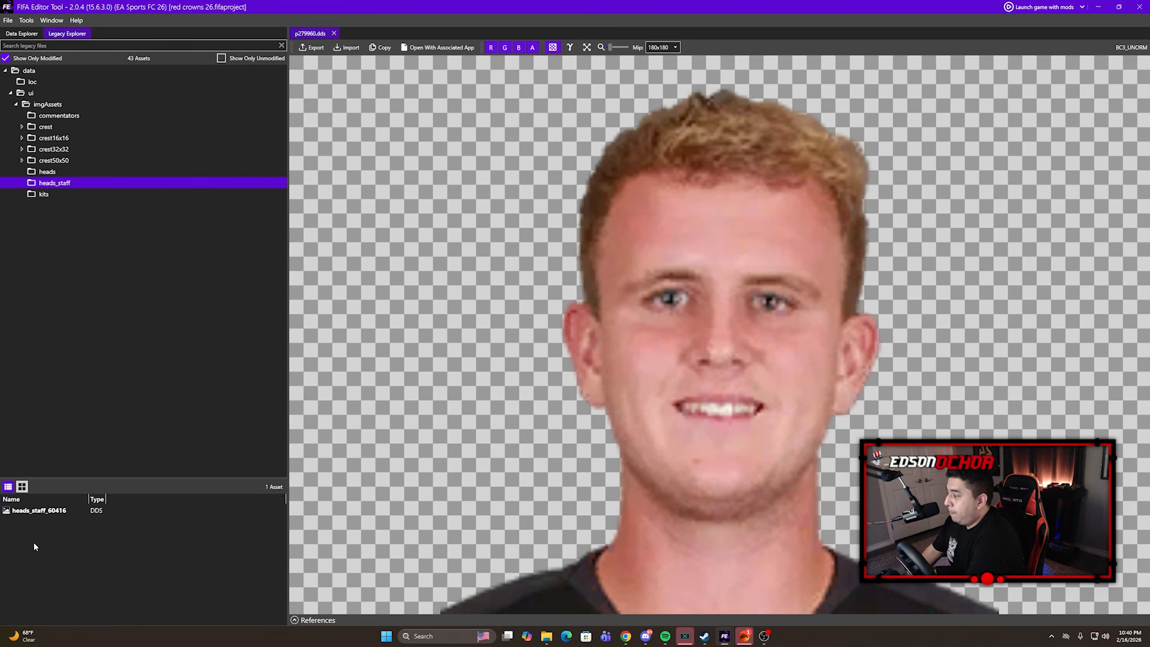
pyautogui.click(51, 514)
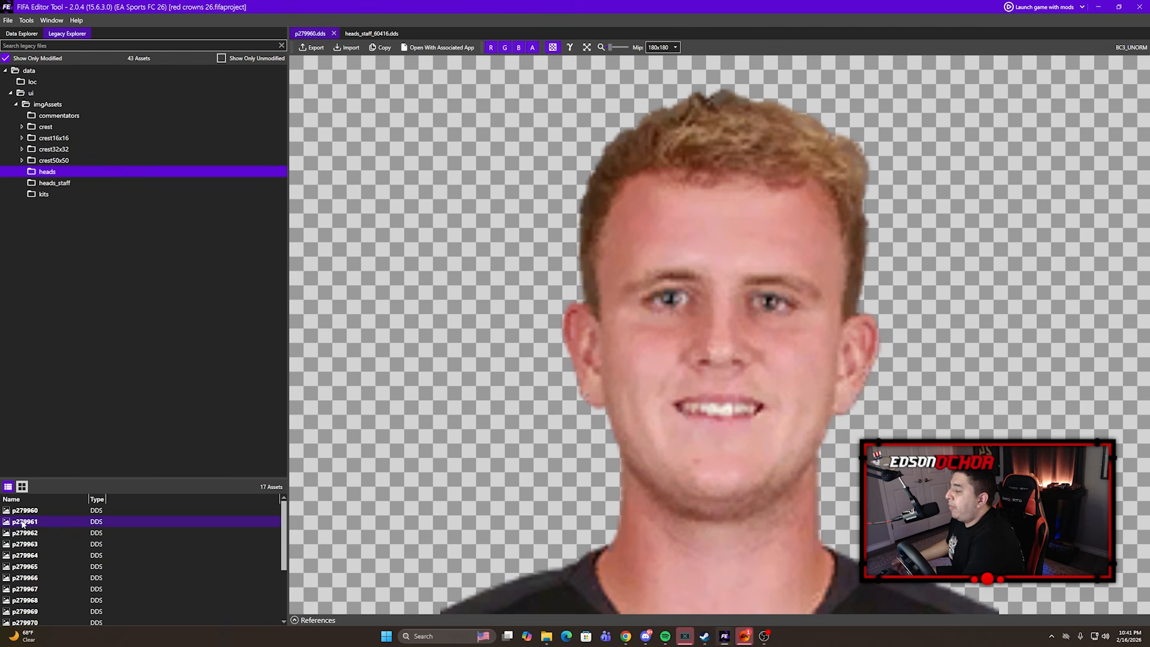
pyautogui.click(25, 514)
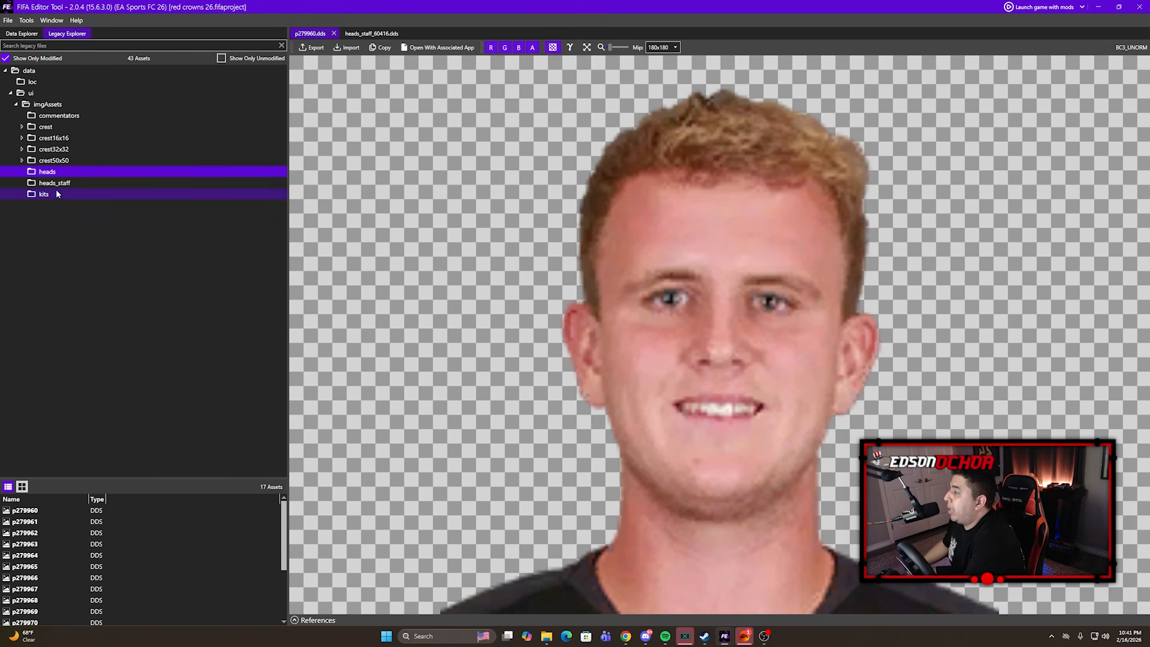
pyautogui.click(333, 33)
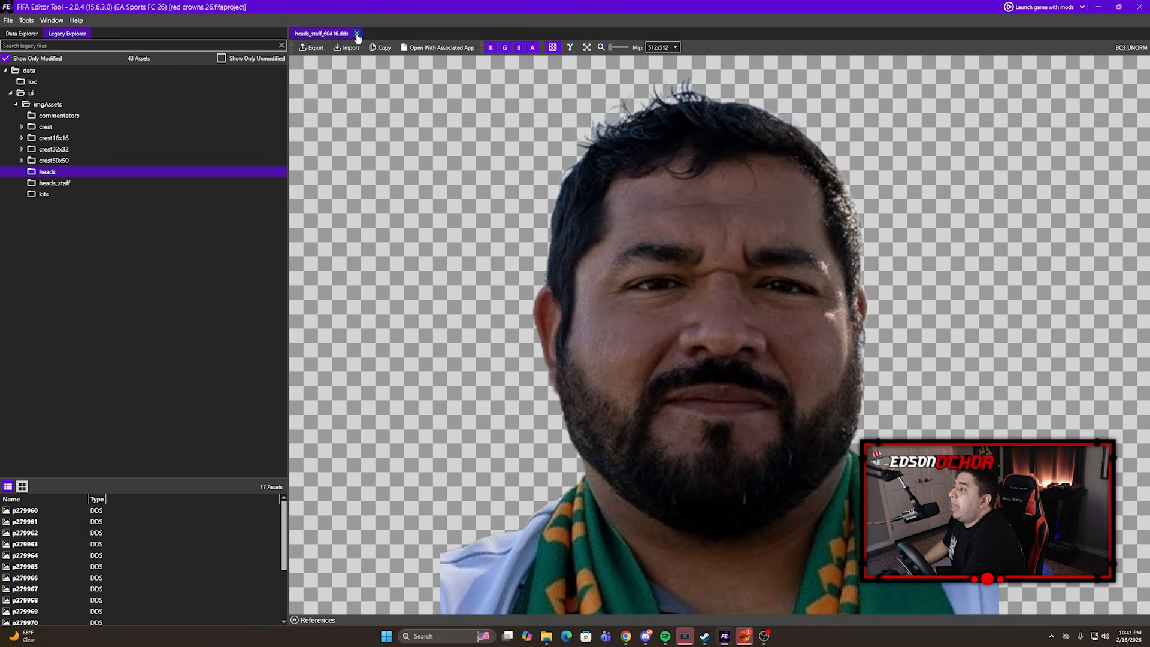
pyautogui.click(360, 33)
# Inspect the modified kit image j0_132700_0 in the kits folder and close its preview
pyautogui.click(59, 195)
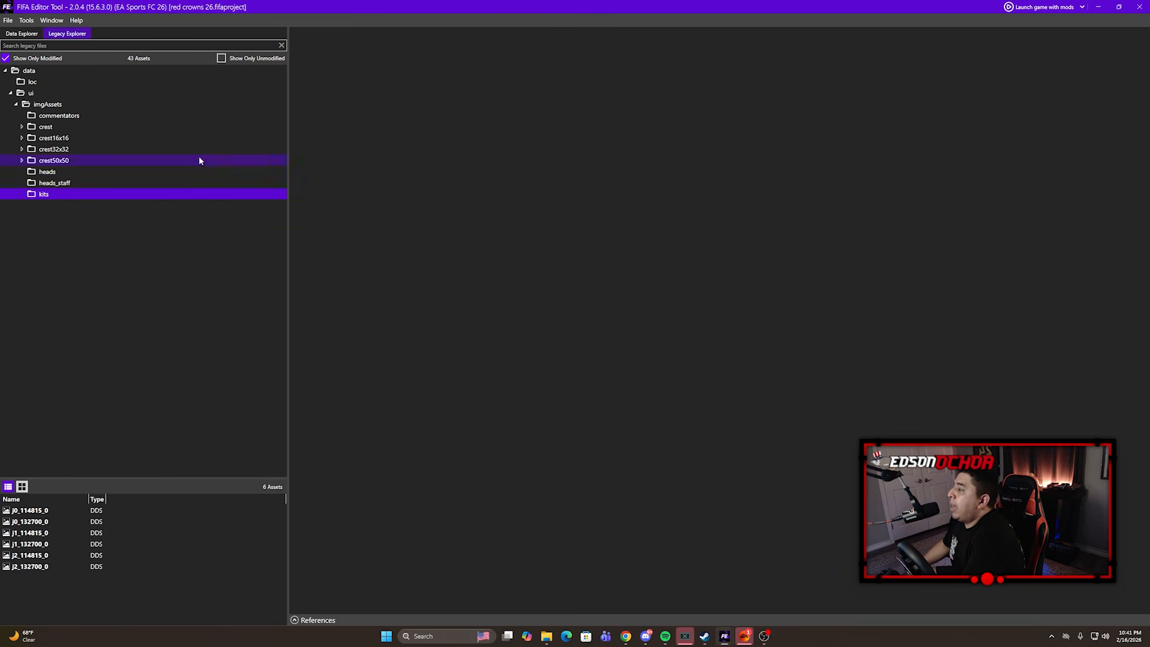
pyautogui.doubleClick(42, 522)
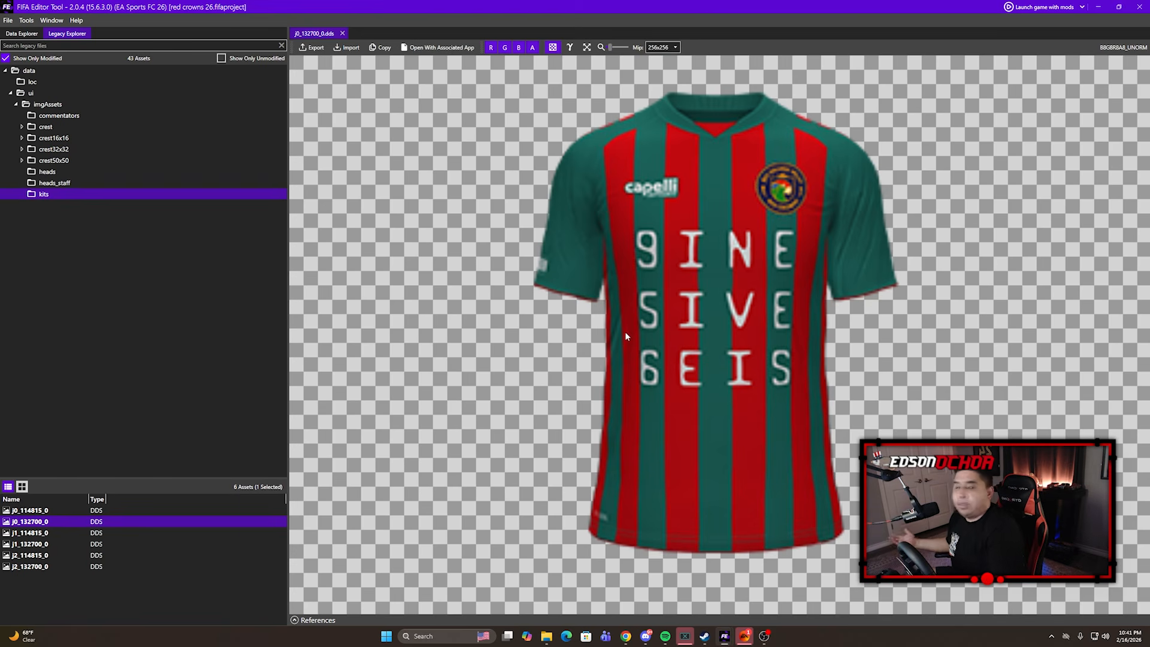
pyautogui.click(343, 34)
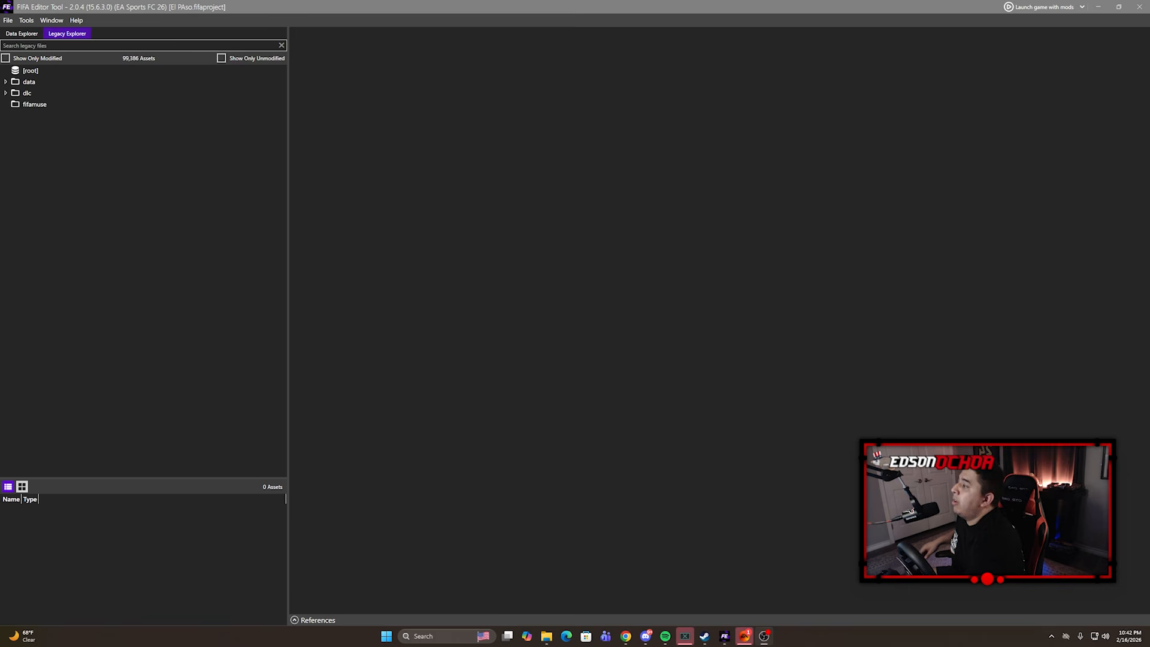
# Expand the legacy file tree down to the subfolders of data/ui/imgAssets/crest
pyautogui.click(4, 84)
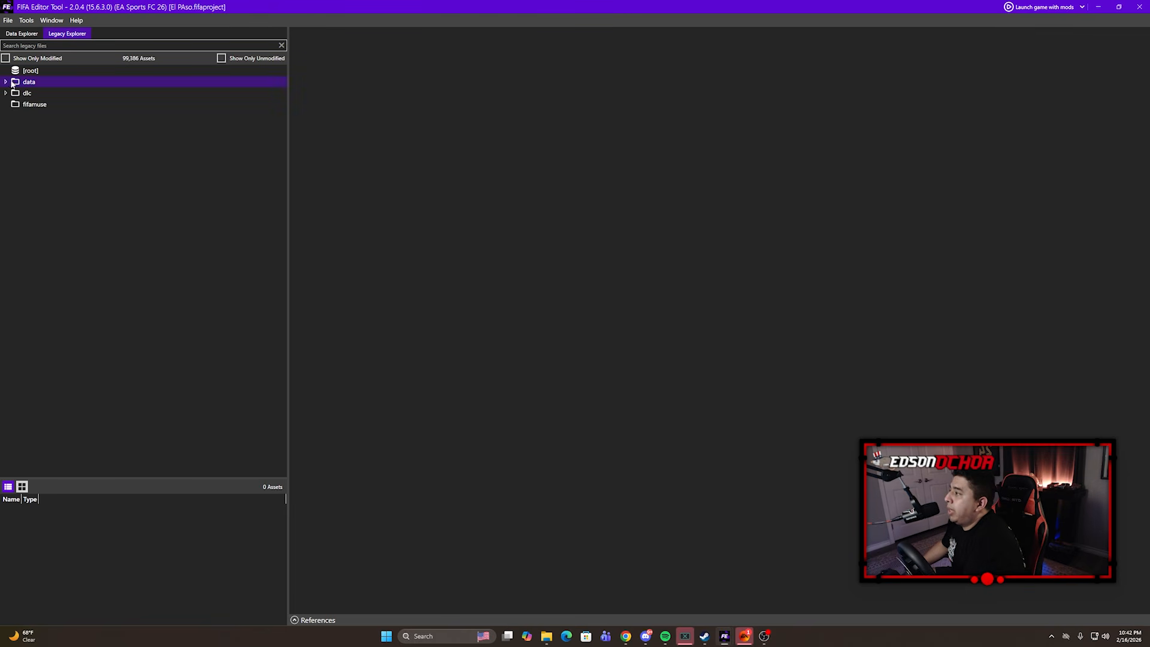
pyautogui.click(5, 82)
pyautogui.scroll(-3, 88, 357)
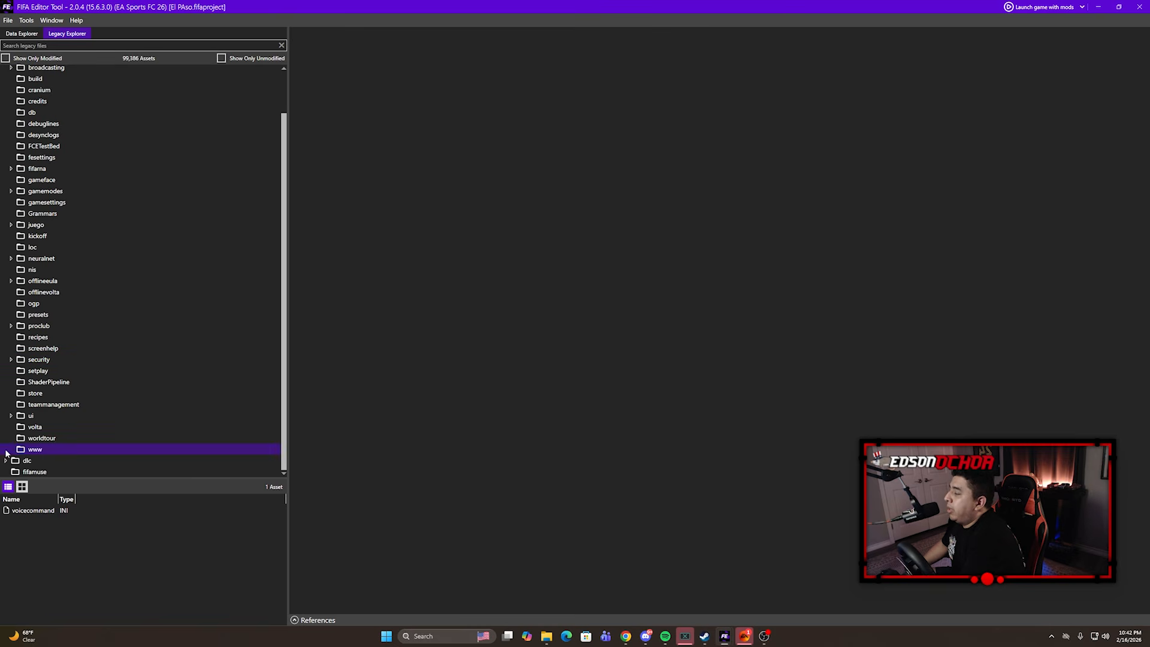
pyautogui.click(11, 416)
pyautogui.scroll(-1, 66, 397)
pyautogui.scroll(-2, 28, 421)
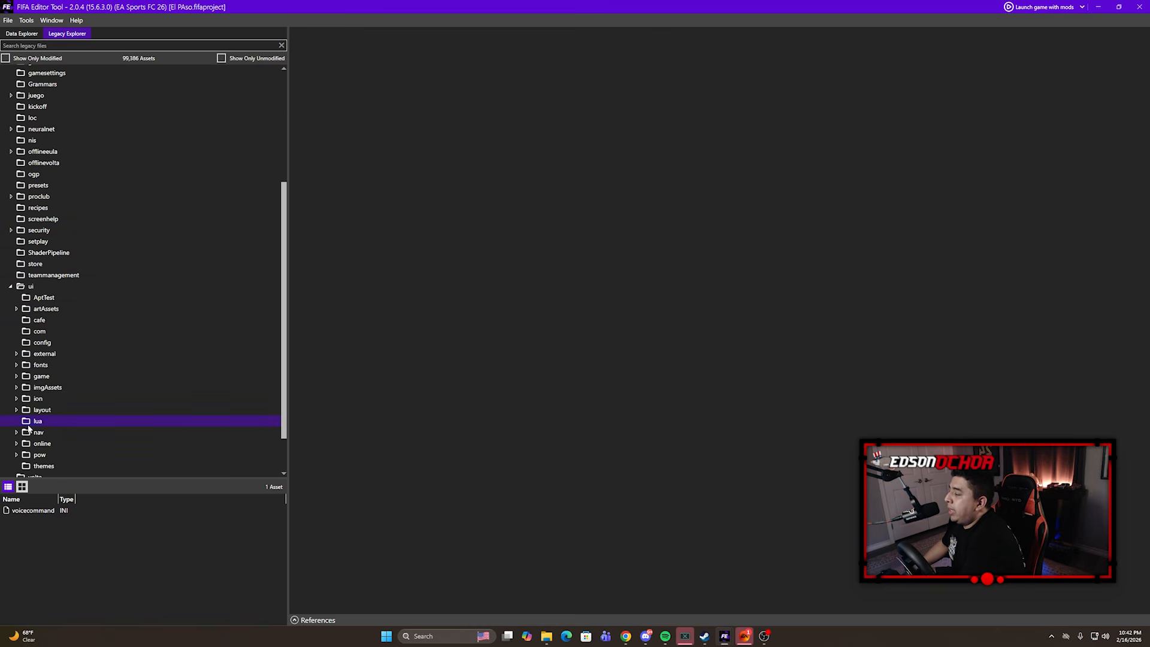
pyautogui.click(16, 387)
pyautogui.scroll(-4, 54, 408)
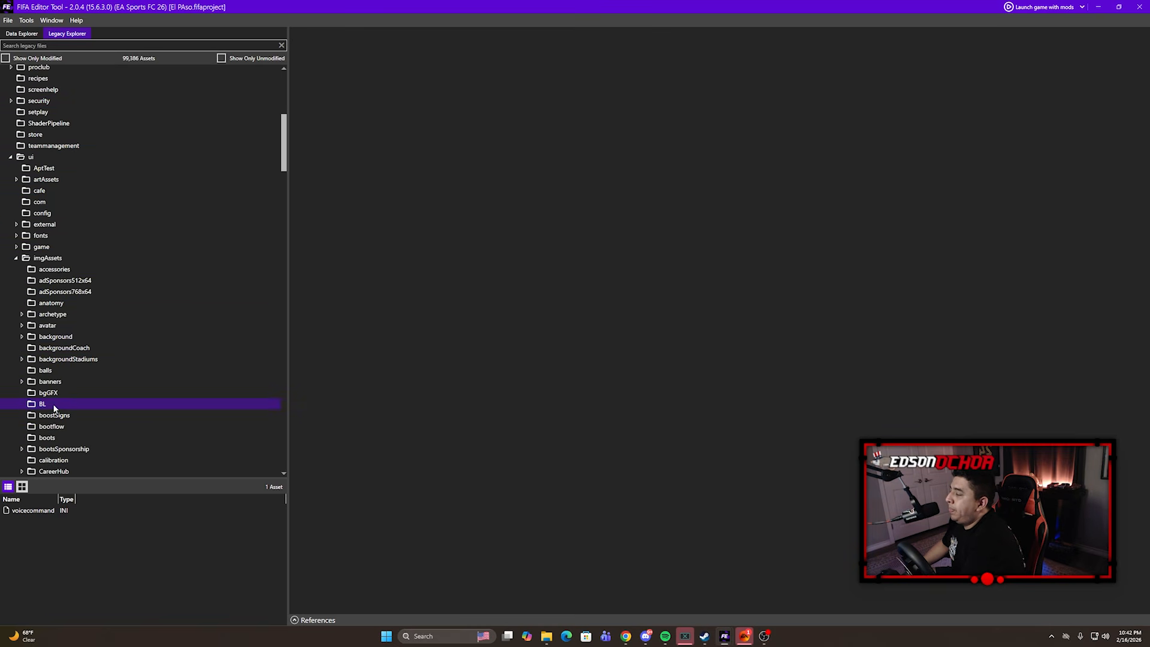
pyautogui.scroll(-6, 62, 372)
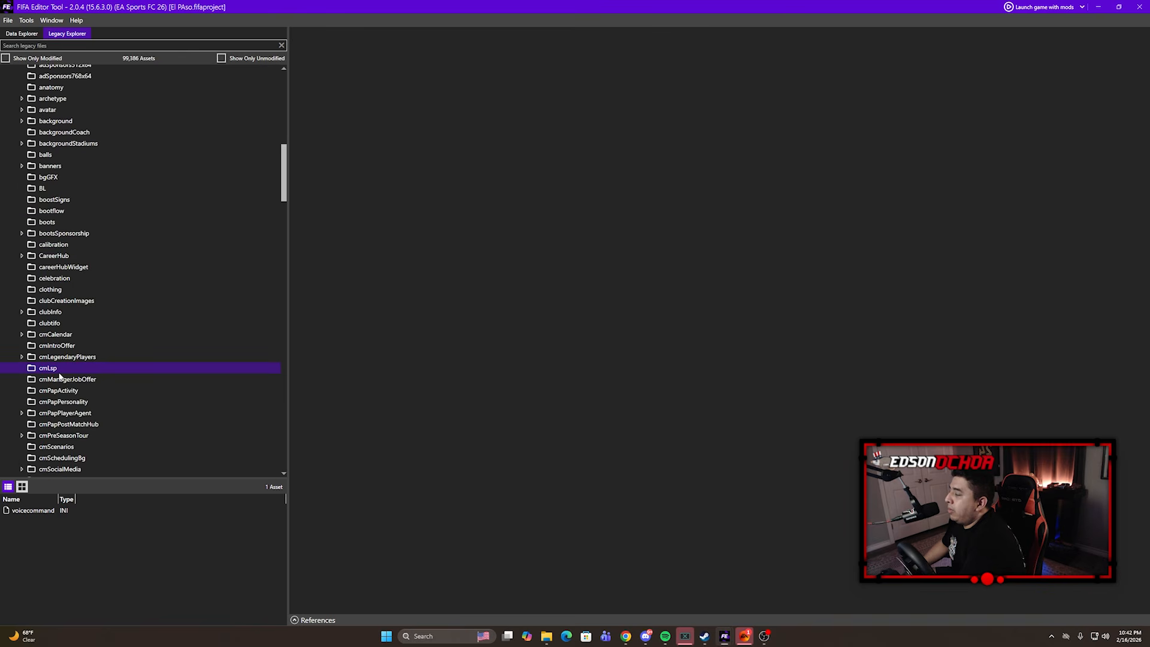
pyautogui.scroll(-12, 60, 375)
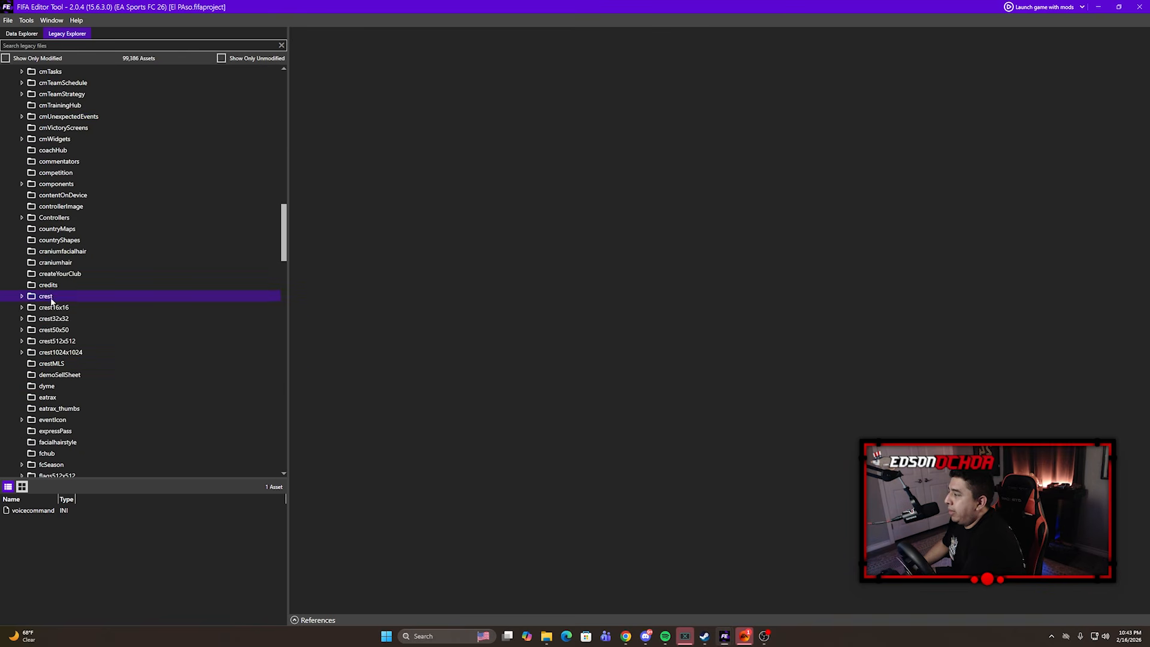
pyautogui.click(25, 300)
pyautogui.click(21, 297)
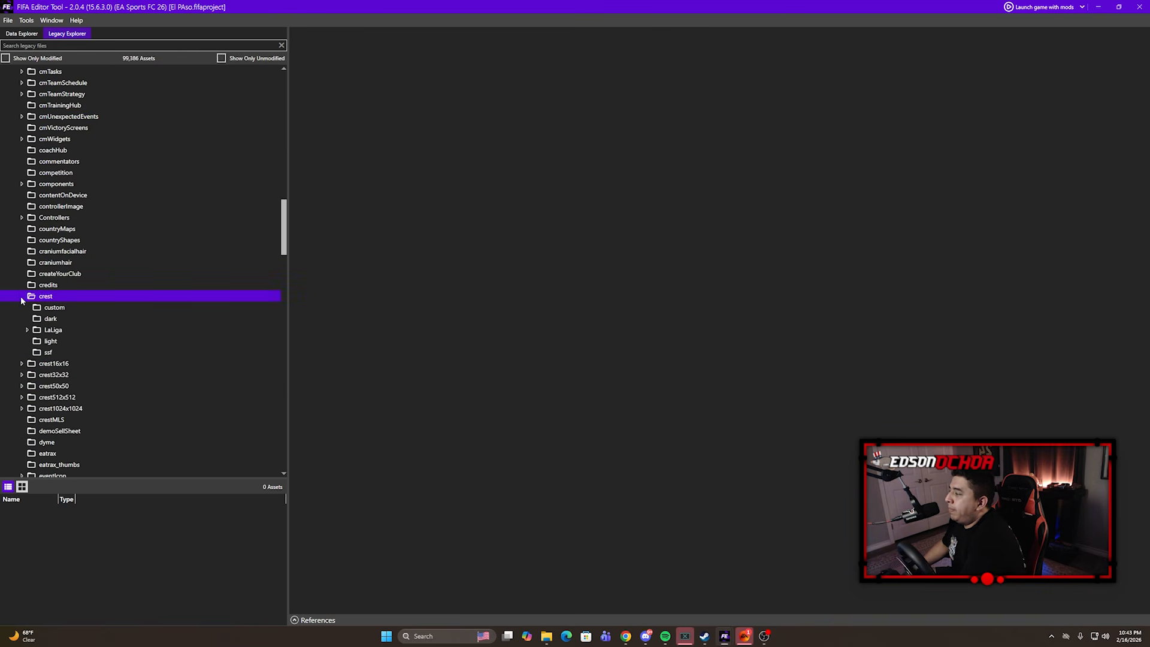
# Preview the sample crests l99010101 and l99010103 in the custom crest folder and close both images
pyautogui.click(58, 309)
pyautogui.doubleClick(25, 511)
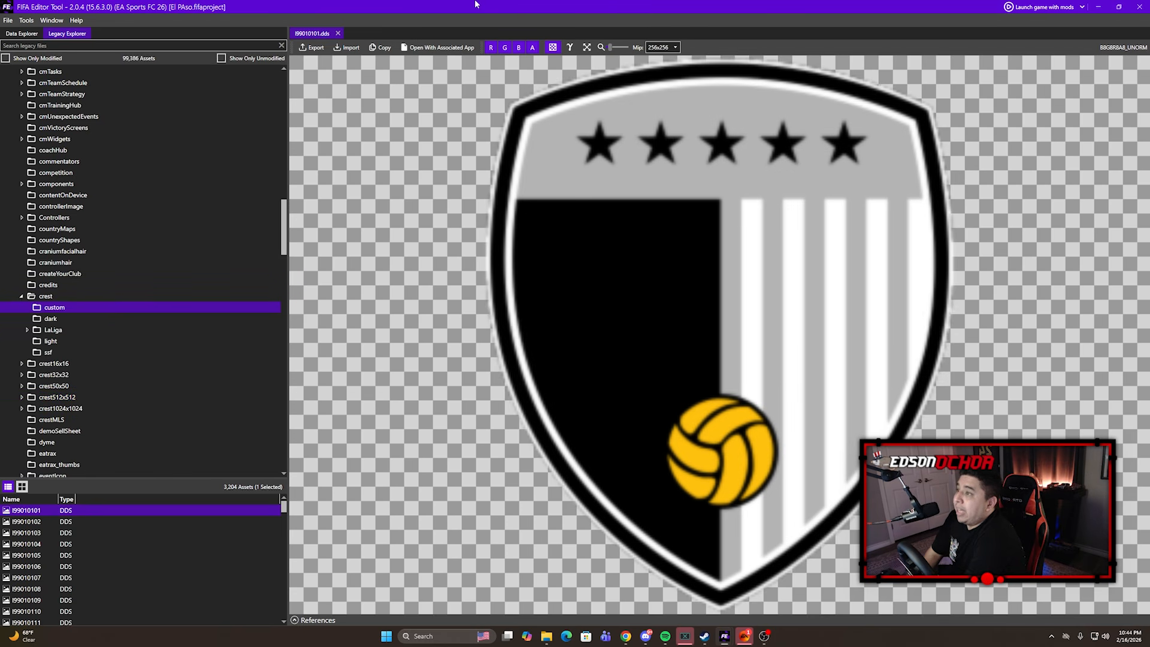
pyautogui.click(58, 533)
pyautogui.doubleClick(58, 536)
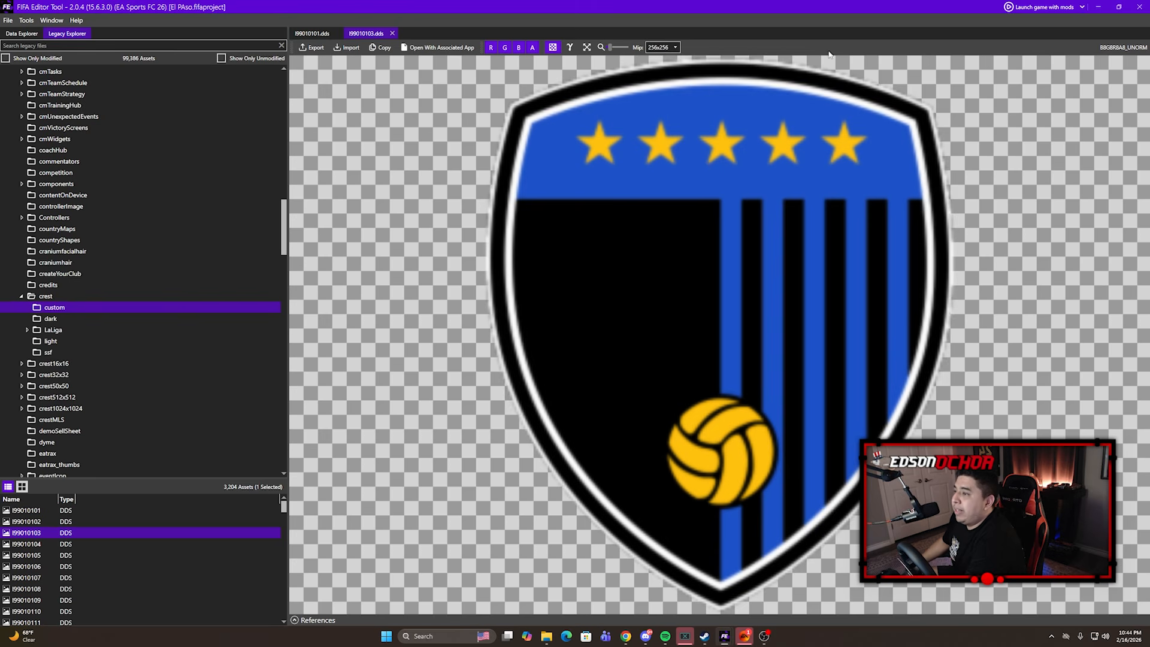
pyautogui.click(393, 34)
pyautogui.click(338, 34)
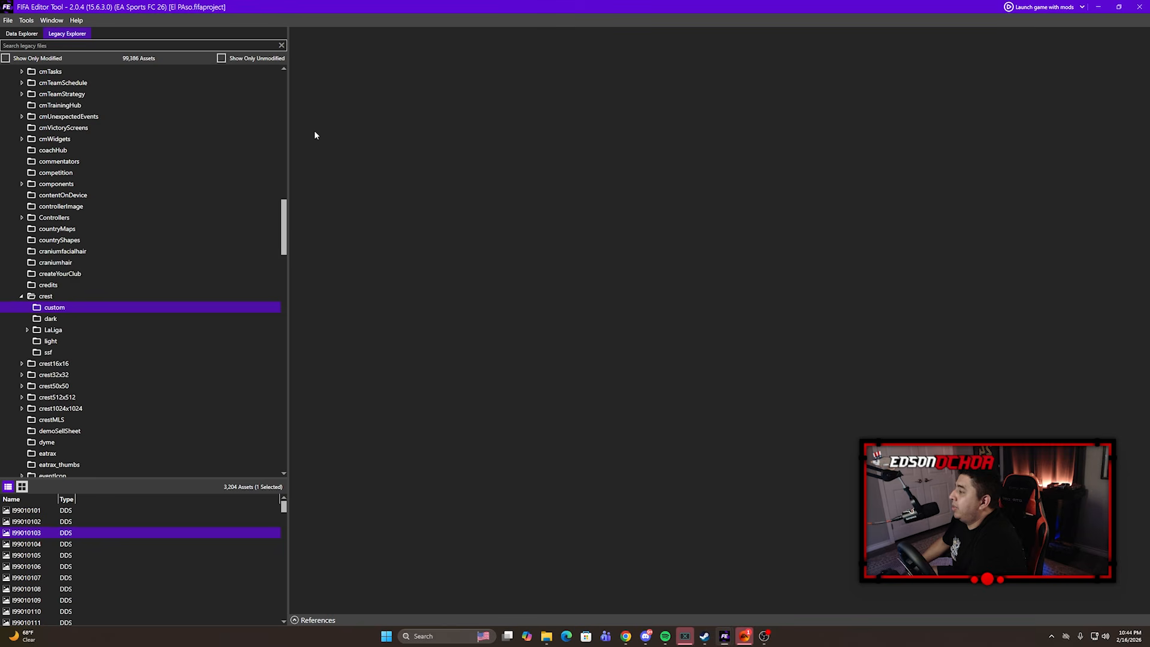
# Duplicate crest l1 in the dark crest folder as data/ui/imgAssets/crest/dark/l132750.dds
pyautogui.click(51, 319)
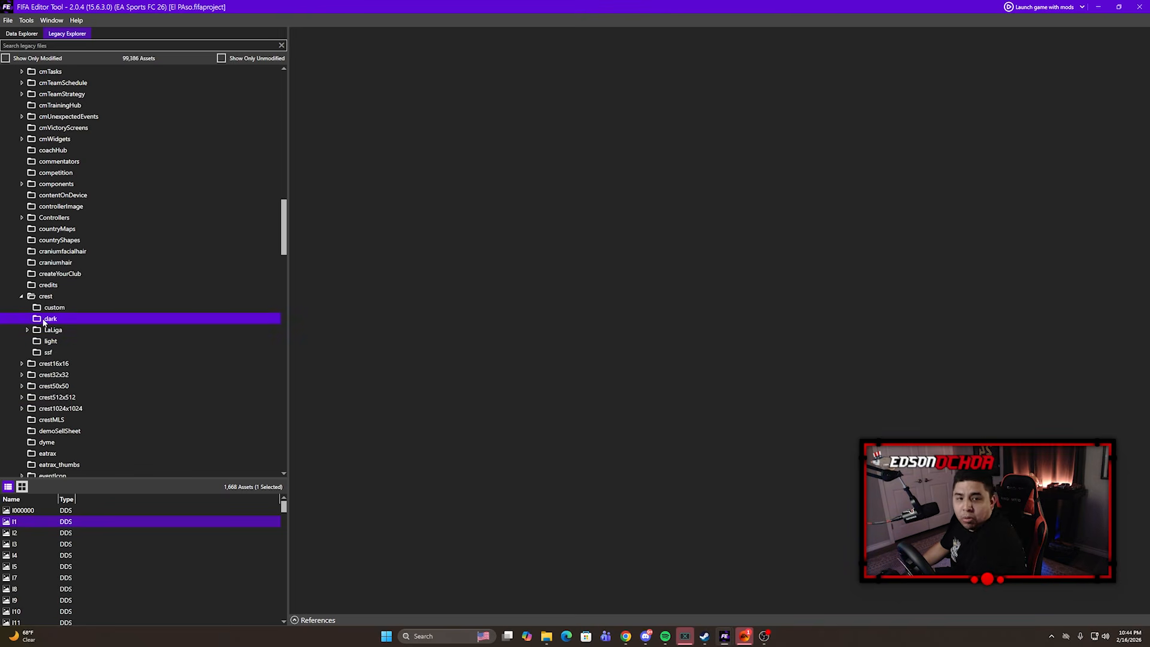
pyautogui.click(50, 342)
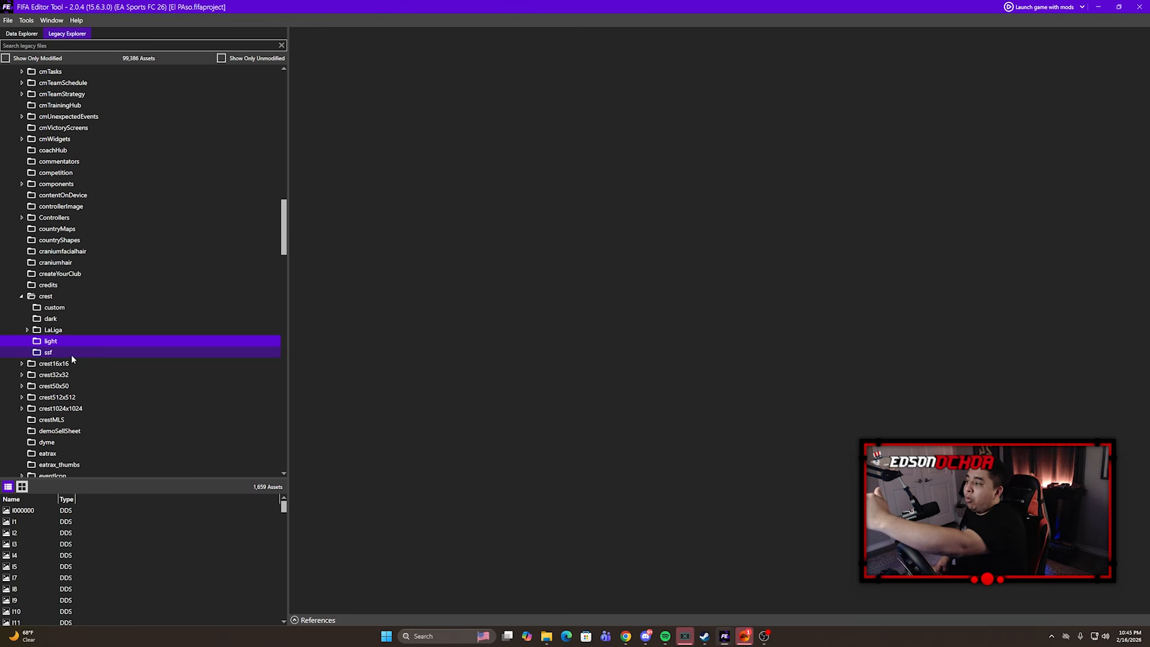
pyautogui.click(54, 321)
pyautogui.scroll(-3, 56, 316)
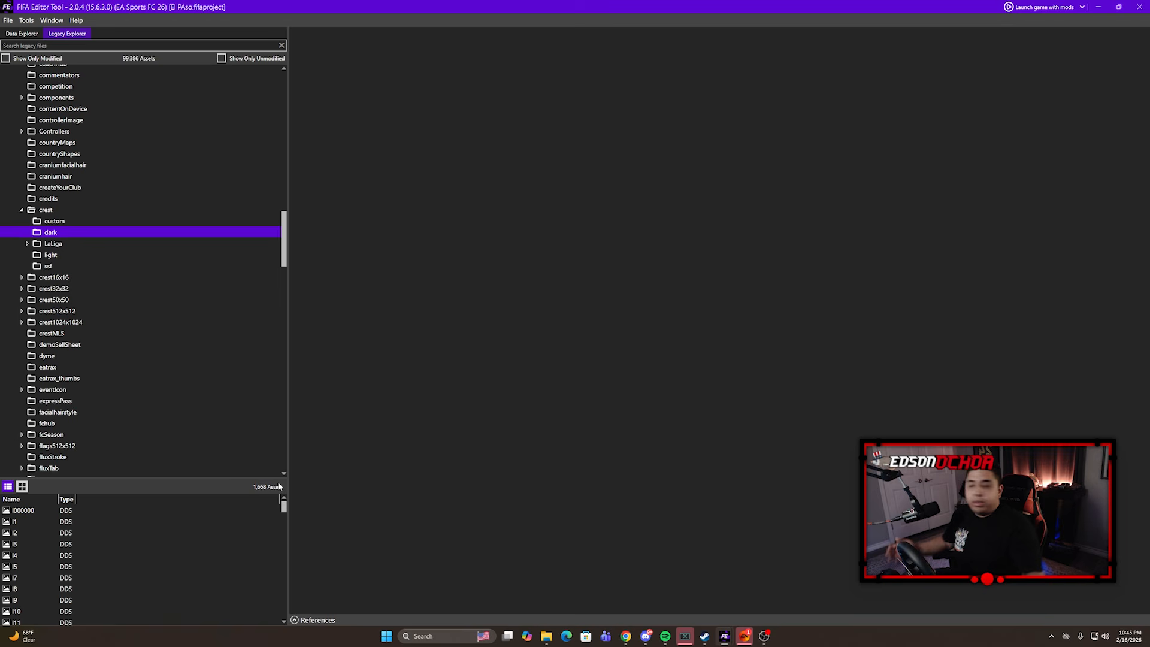
pyautogui.rightClick(19, 527)
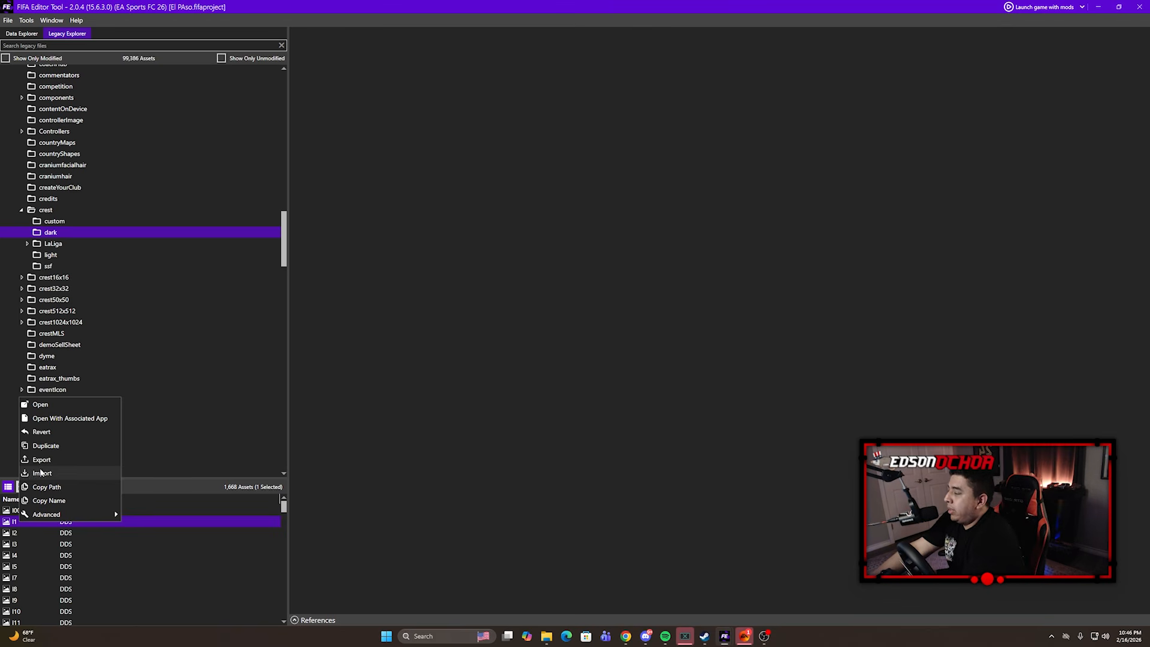
pyautogui.click(45, 446)
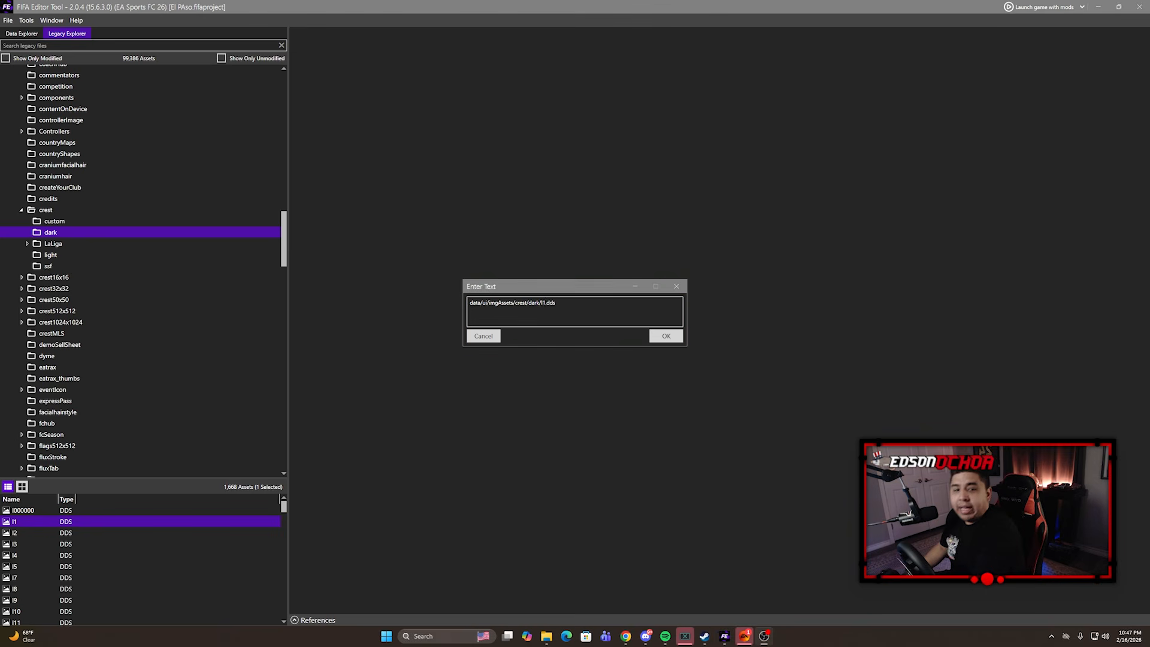
pyautogui.click(598, 297)
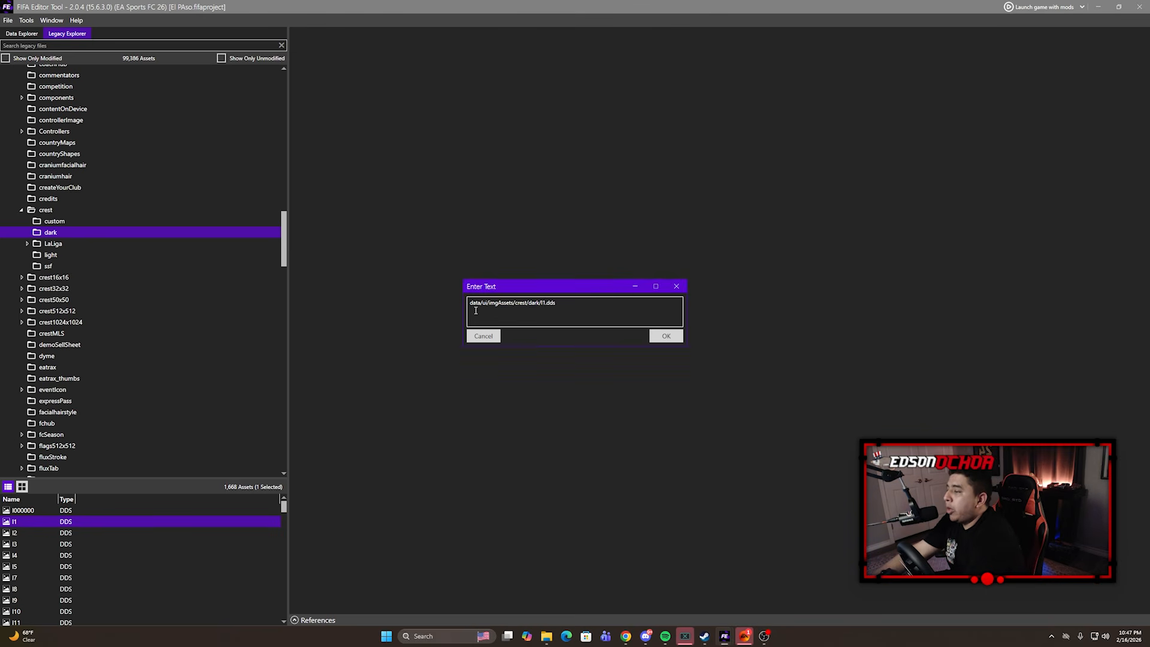
pyautogui.hotkey('ctrl', 'a')
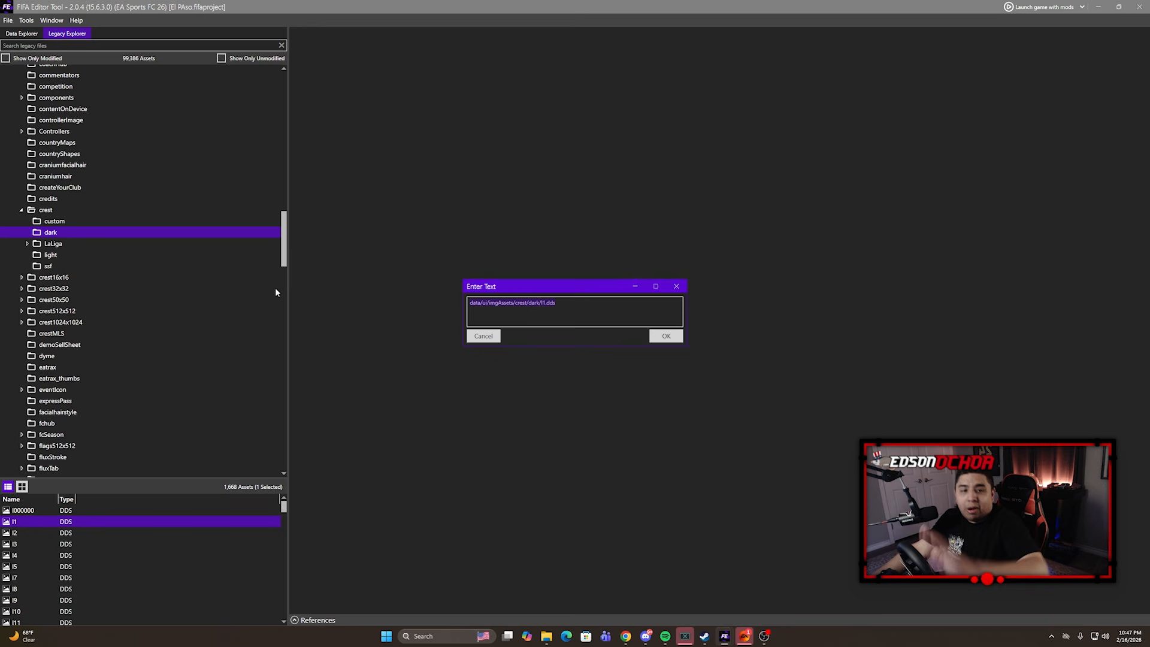
pyautogui.click(482, 312)
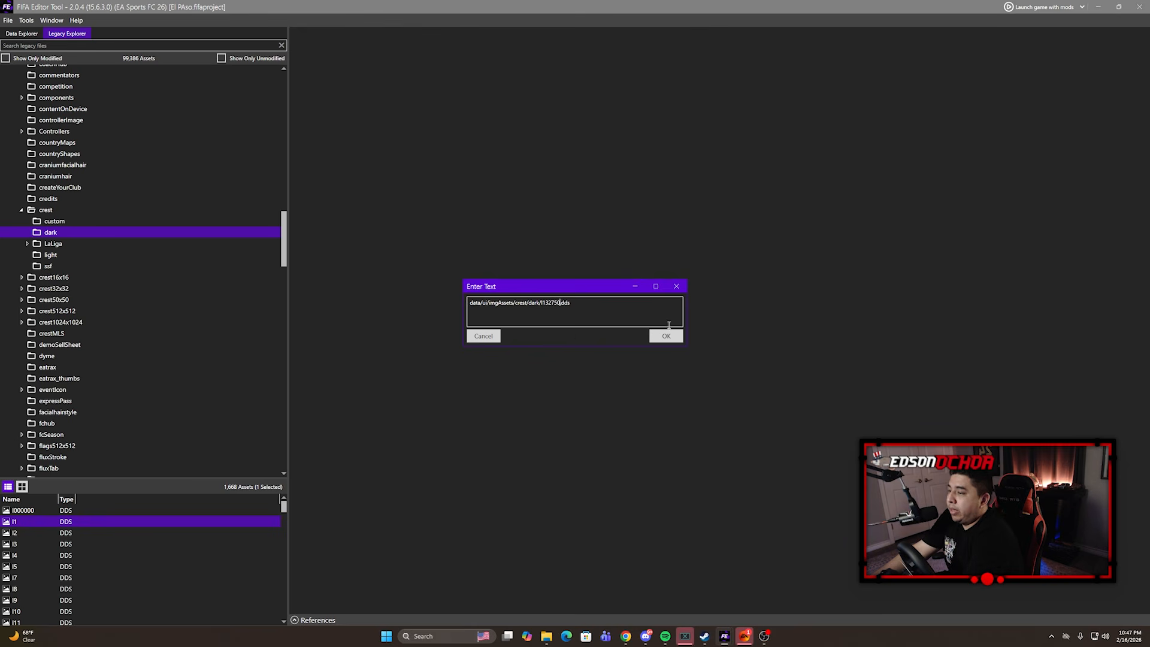
pyautogui.click(665, 335)
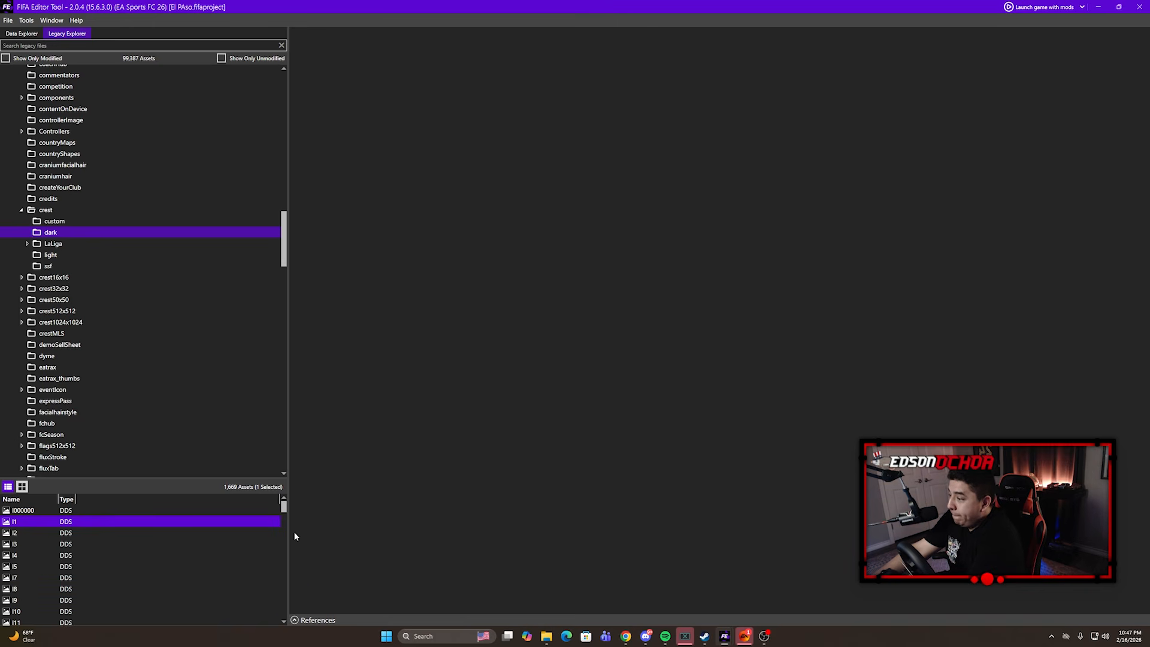
# Find the duplicated crest l132750 in the dark folder's asset list and open it
pyautogui.moveTo(284, 506); pyautogui.dragTo(282, 626)
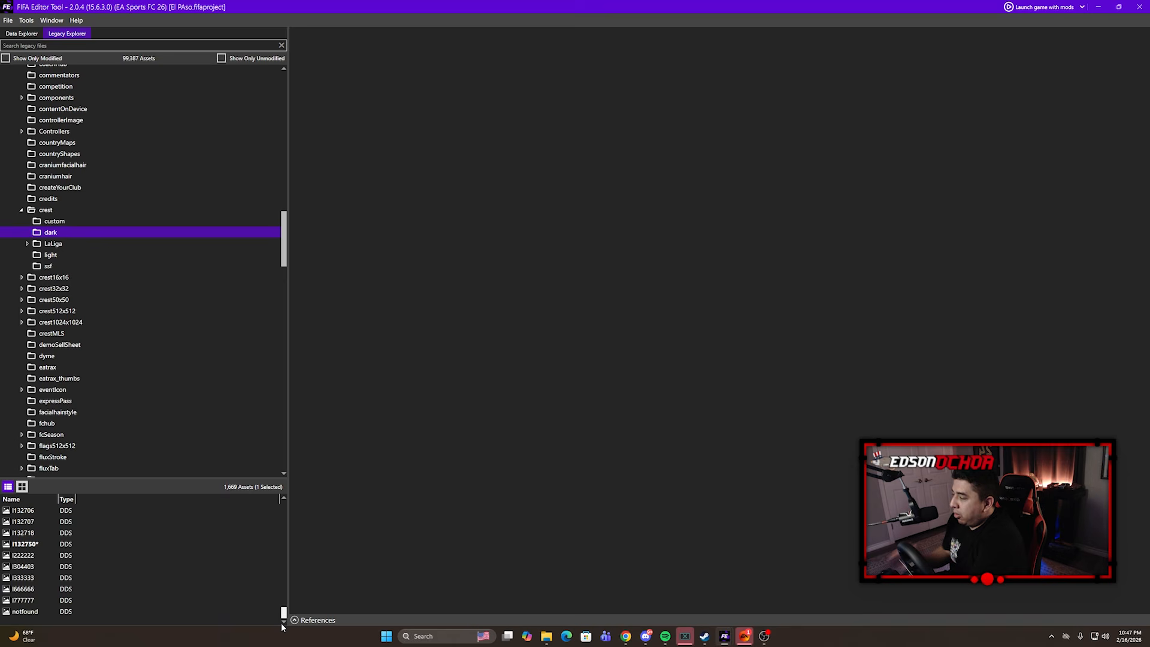
pyautogui.click(20, 544)
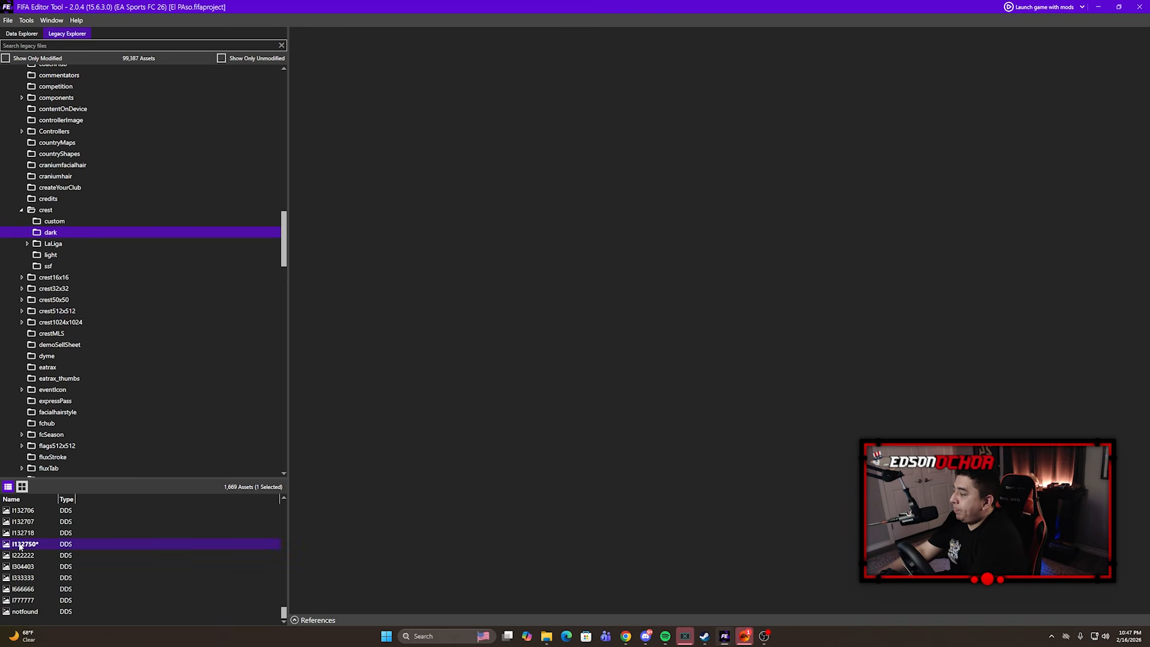
pyautogui.doubleClick(22, 544)
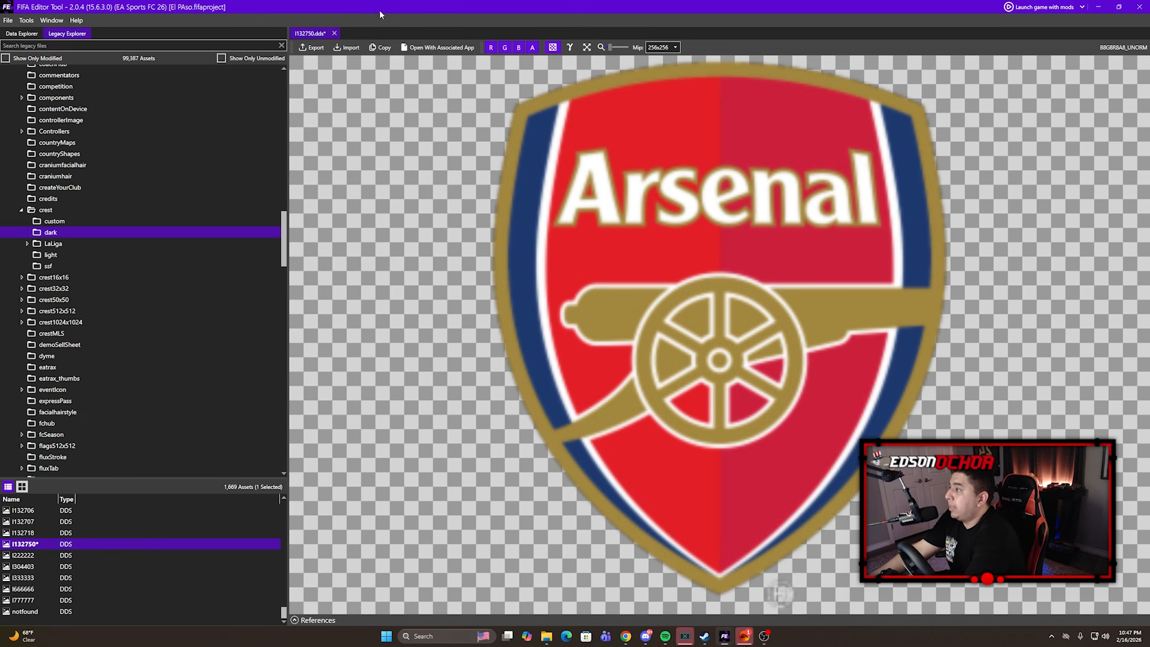
# Import the crest 256x256 image from Pictures > USL Championship > El Paso Locomotive into the open dark crest l132750
pyautogui.click(347, 47)
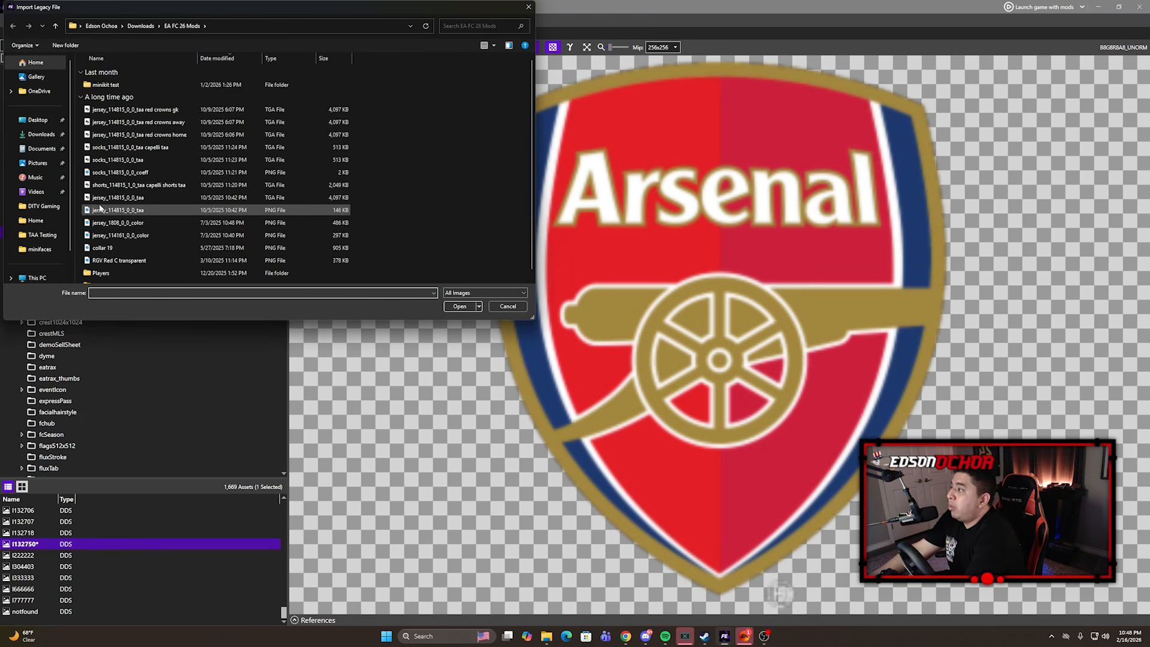
pyautogui.click(37, 163)
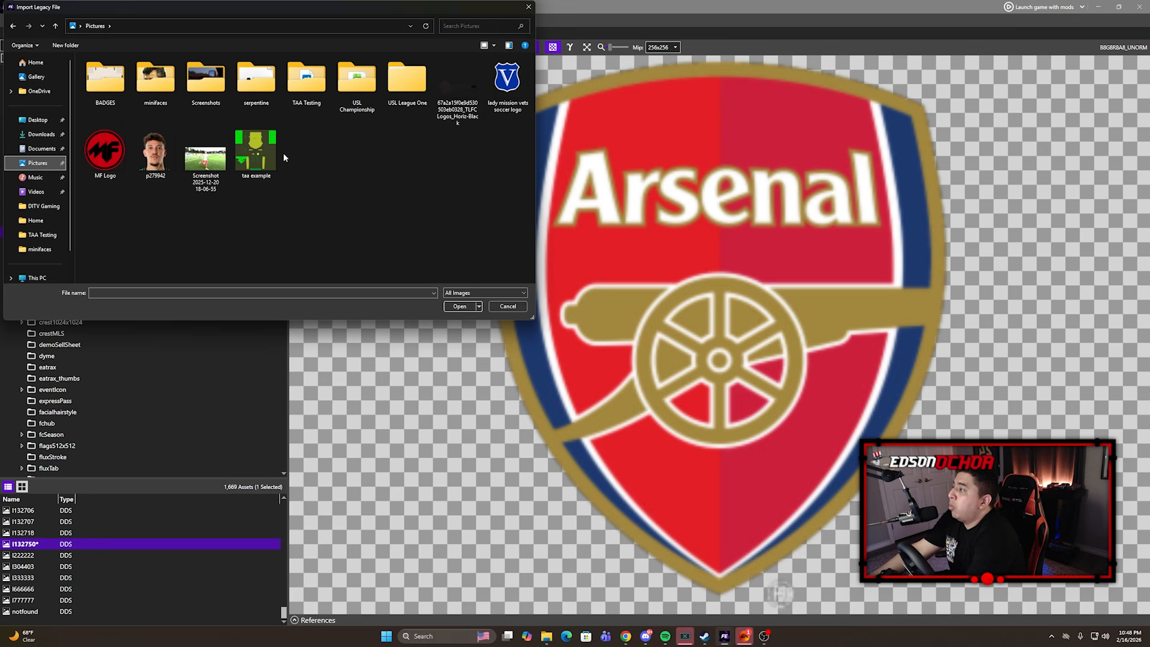
pyautogui.doubleClick(357, 80)
pyautogui.doubleClick(354, 81)
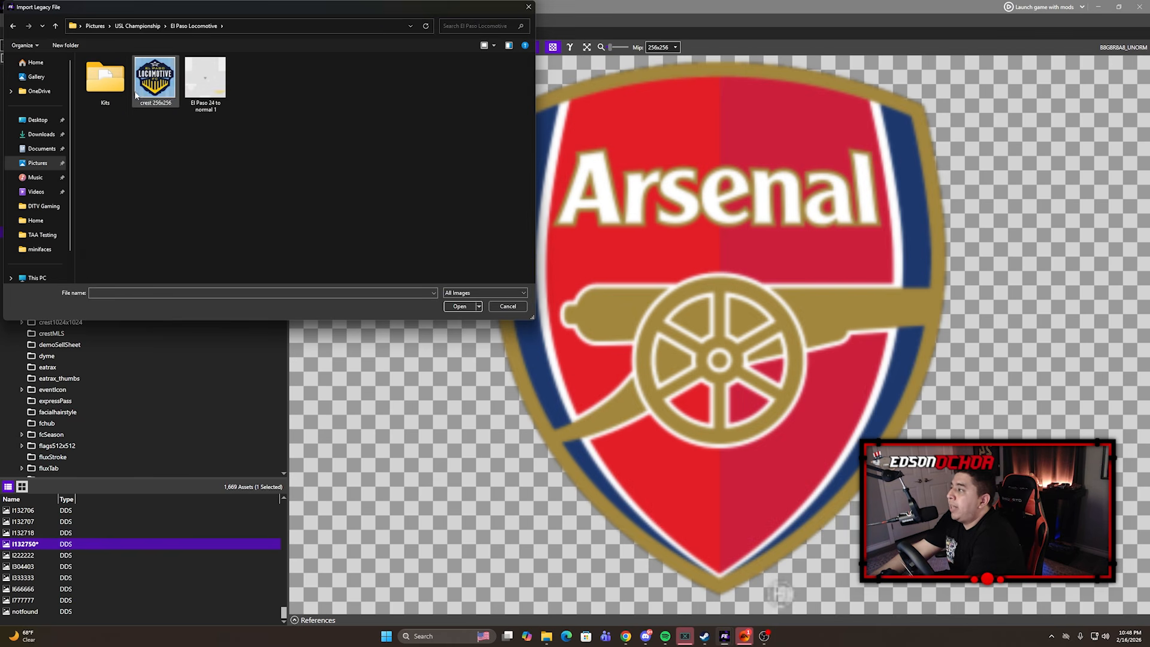
pyautogui.click(175, 95)
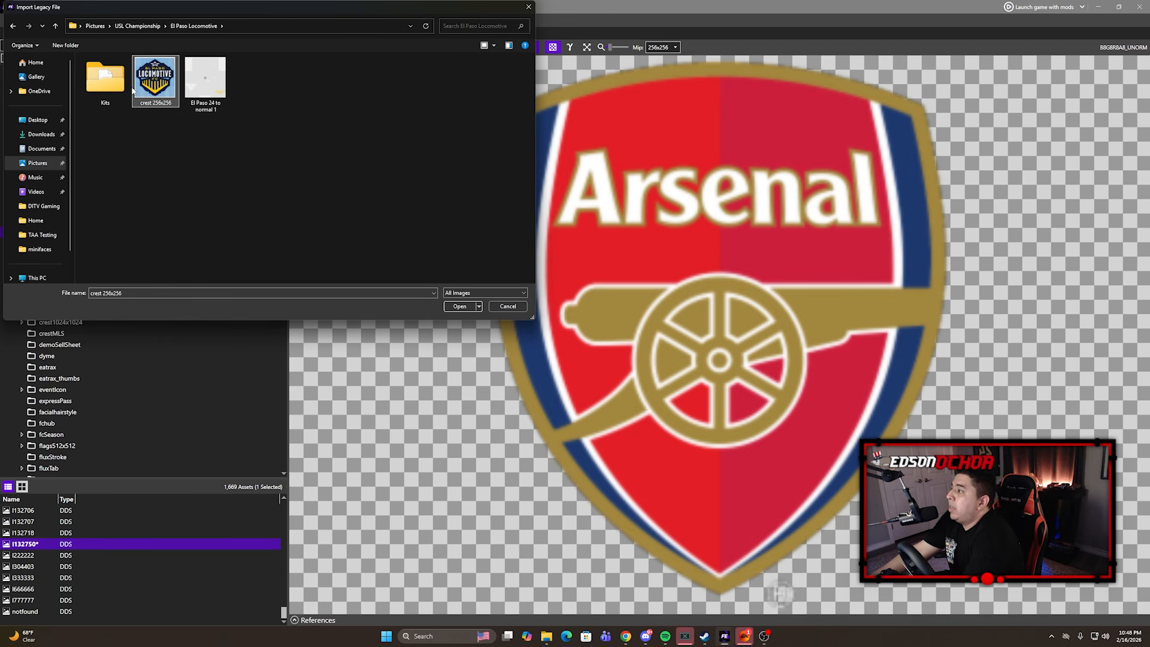
pyautogui.doubleClick(152, 80)
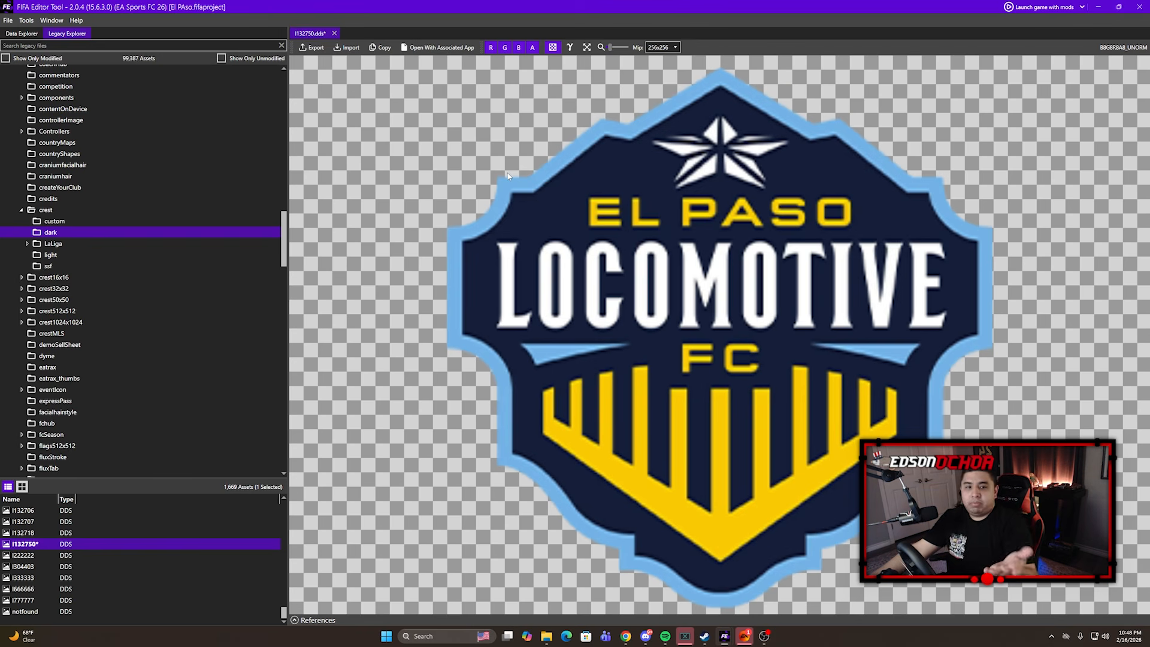
# Duplicate crest l1 in the light crest folder as data/ui/imgAssets/crest/light/l132750.dds
pyautogui.click(51, 256)
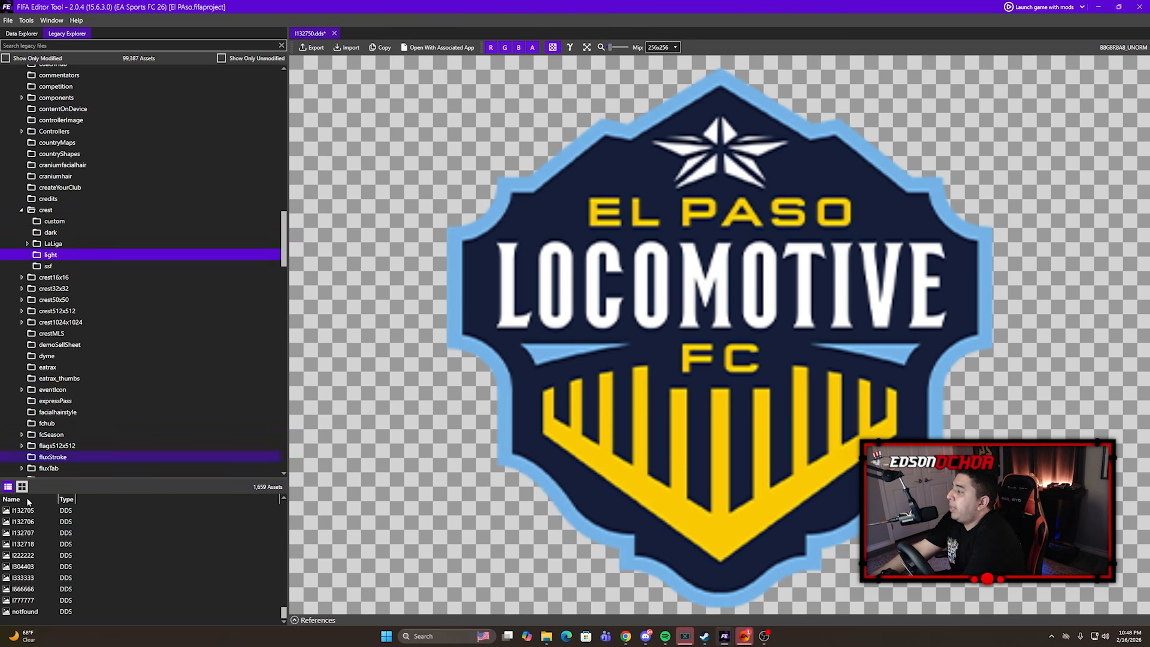
pyautogui.press('Home')
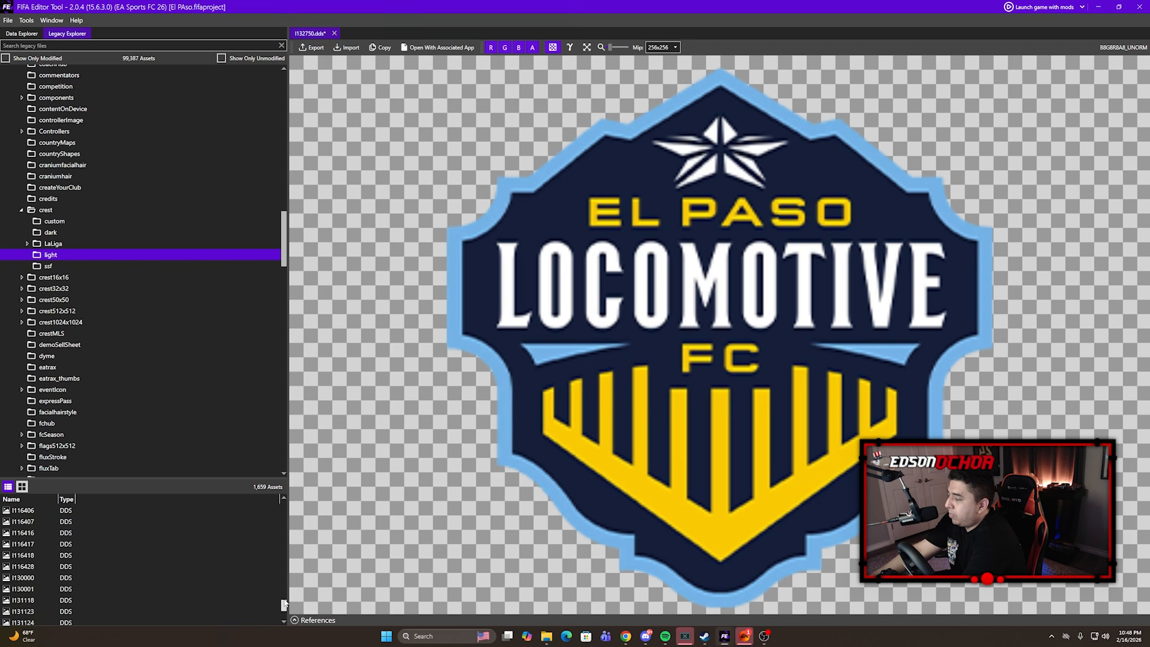
pyautogui.rightClick(19, 521)
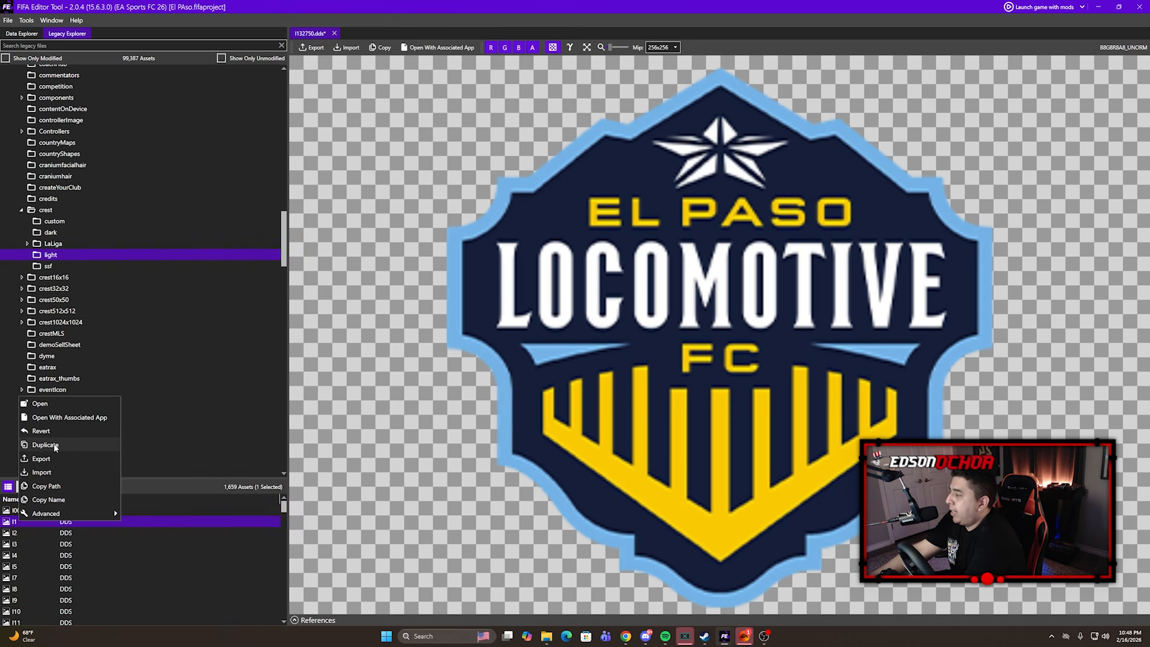
pyautogui.click(55, 447)
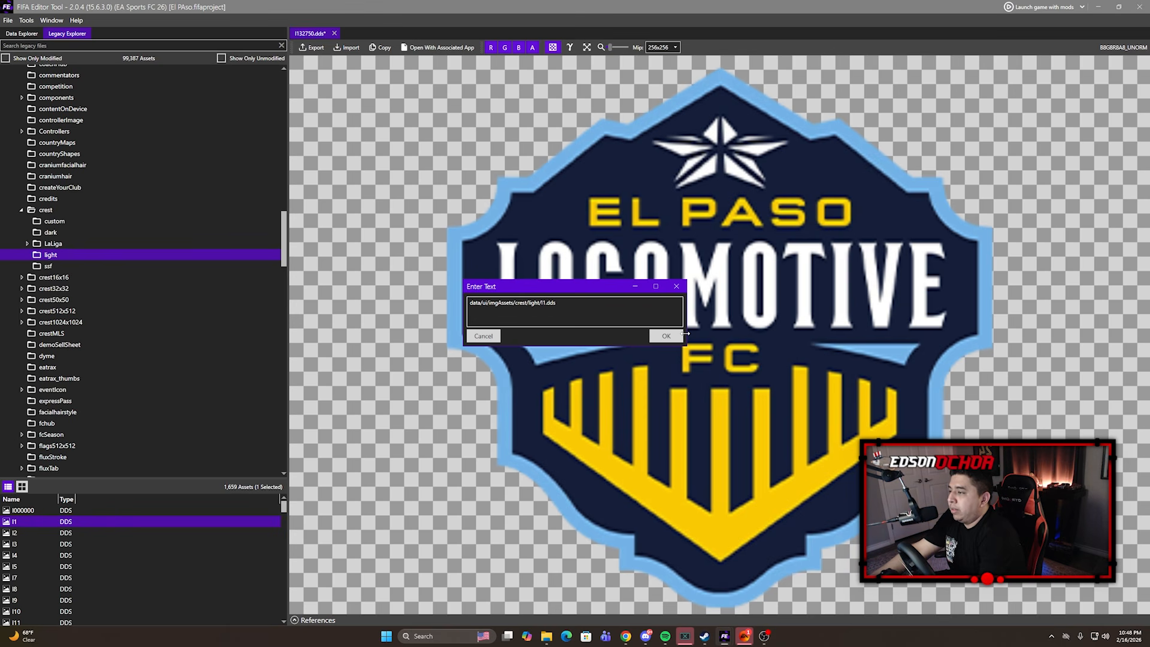
pyautogui.write('32750')
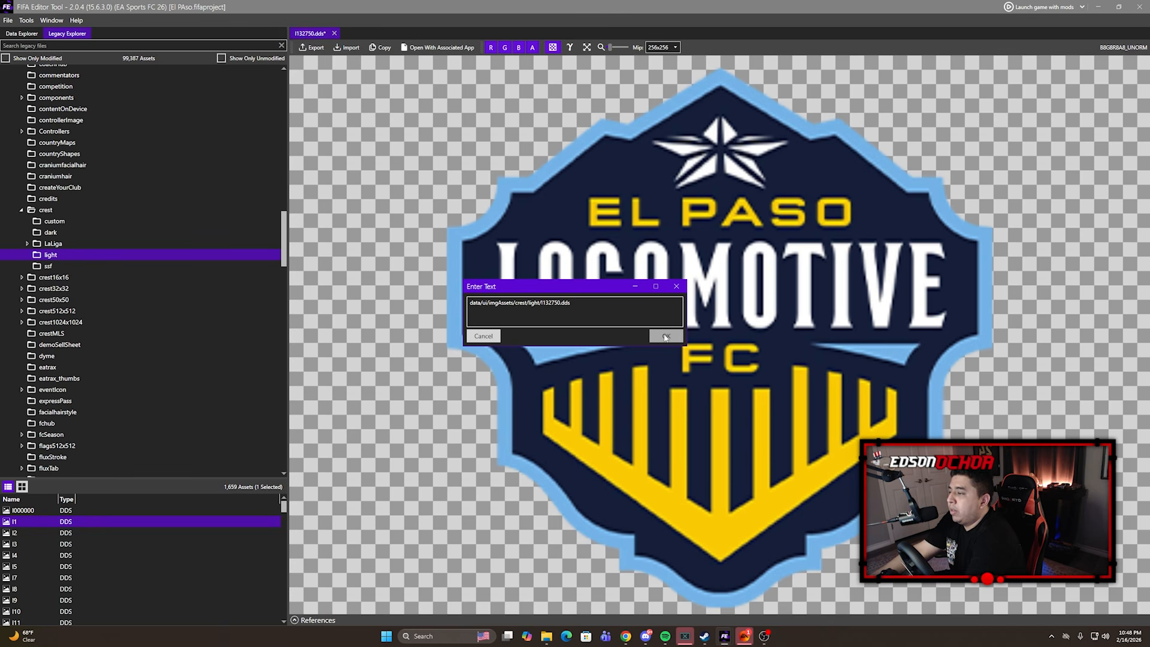
pyautogui.click(665, 337)
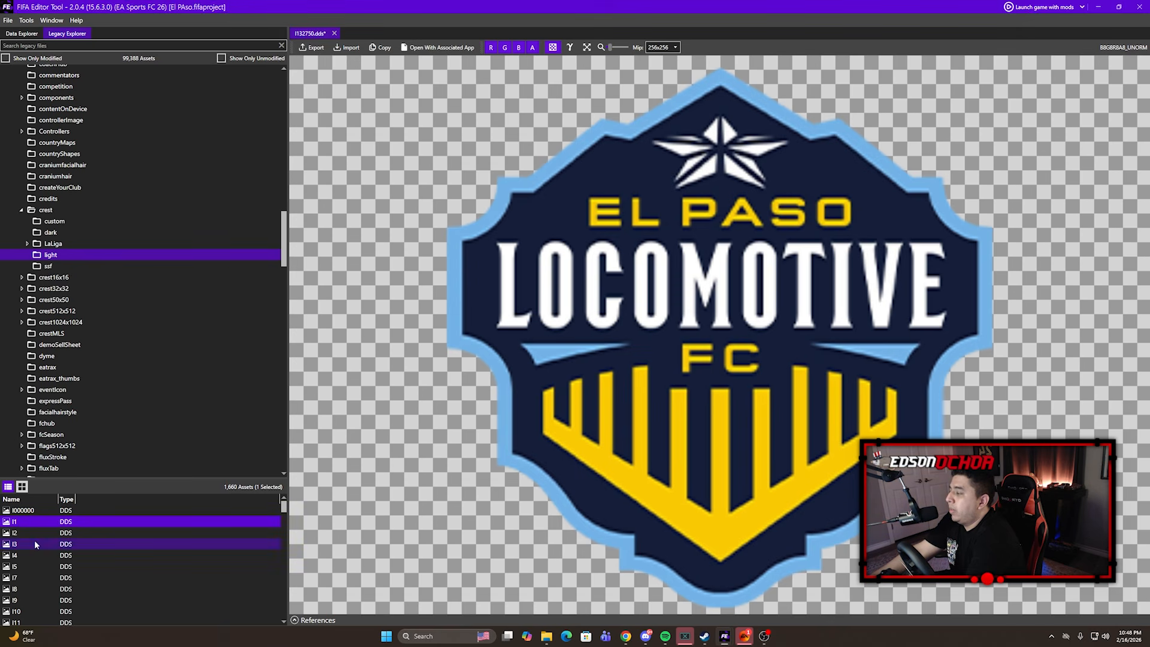
# Open the duplicated crest l132750 in the light crest folder and import the El Paso Locomotive crest 256x256 image into it
pyautogui.press('End')
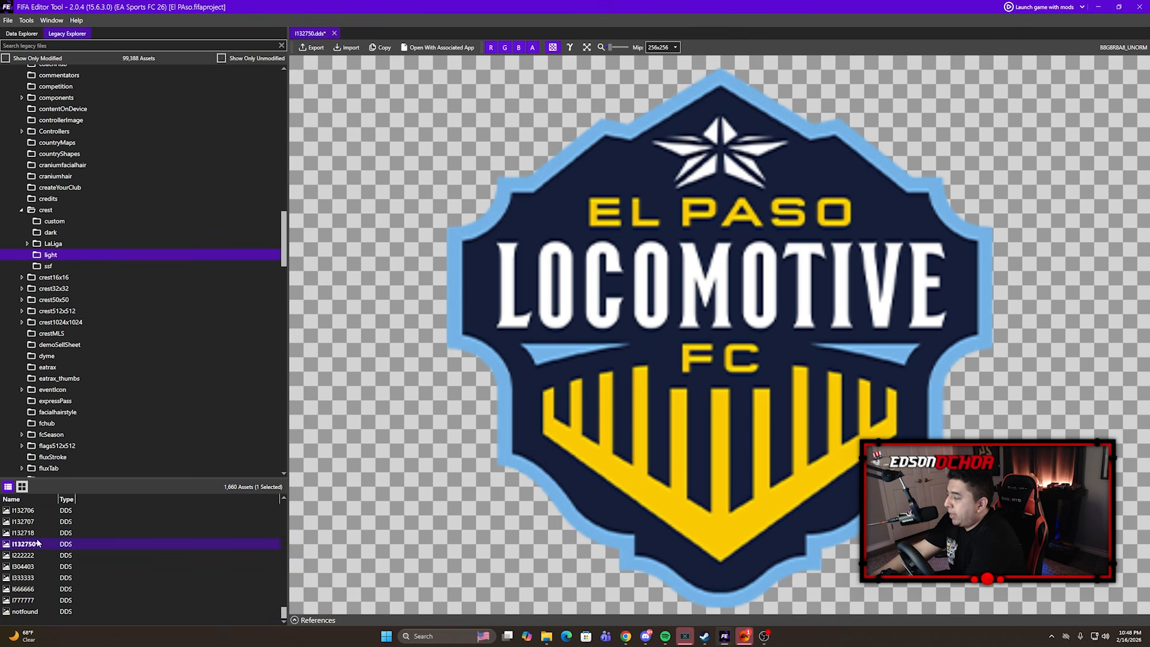
pyautogui.doubleClick(37, 543)
pyautogui.click(348, 48)
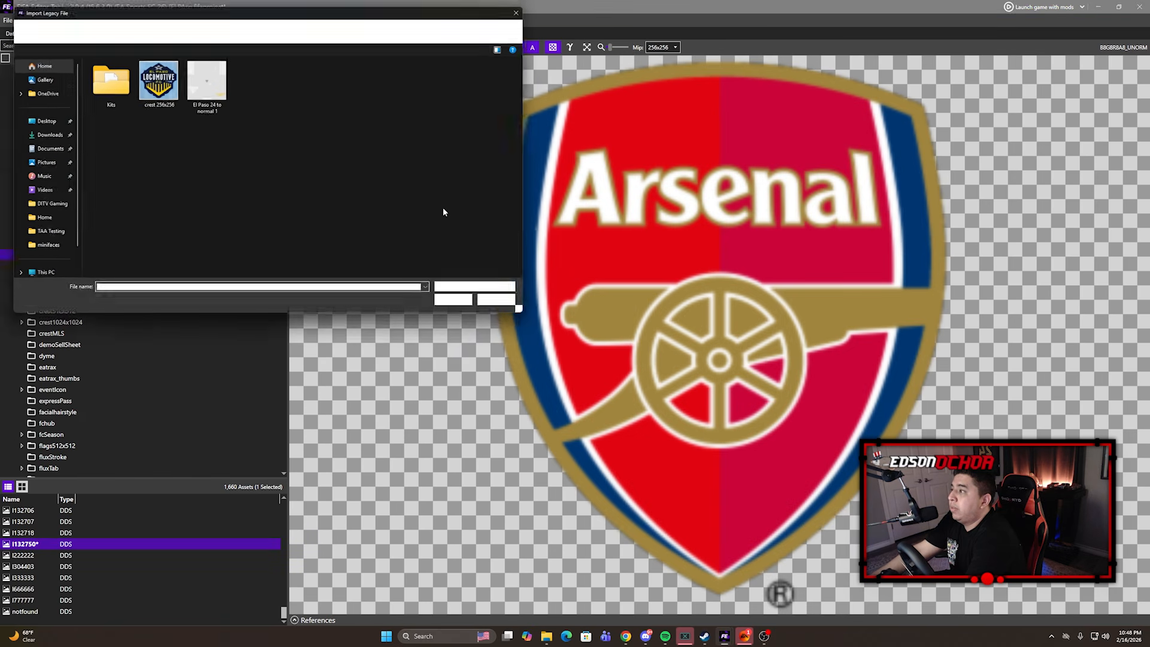
pyautogui.doubleClick(156, 79)
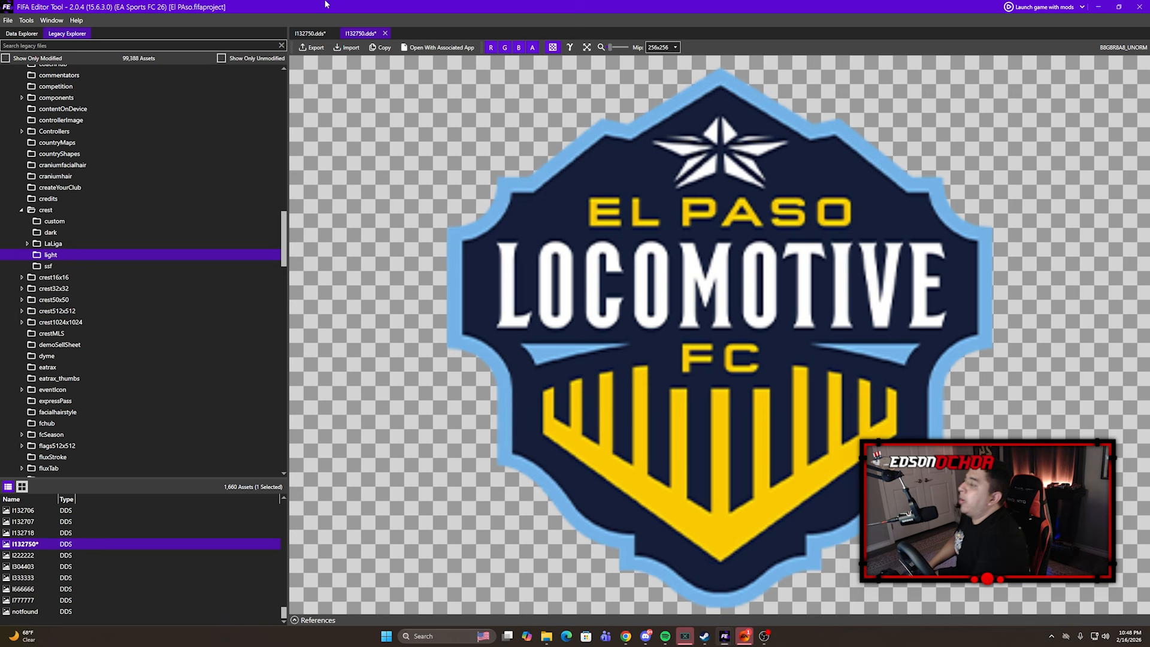
# Collapse the crest folder and duplicate crest l1 in crest16x16's dark folder as data/ui/imgAssets/crest16x16/dark/l132750.dds
pyautogui.click(43, 209)
pyautogui.click(21, 211)
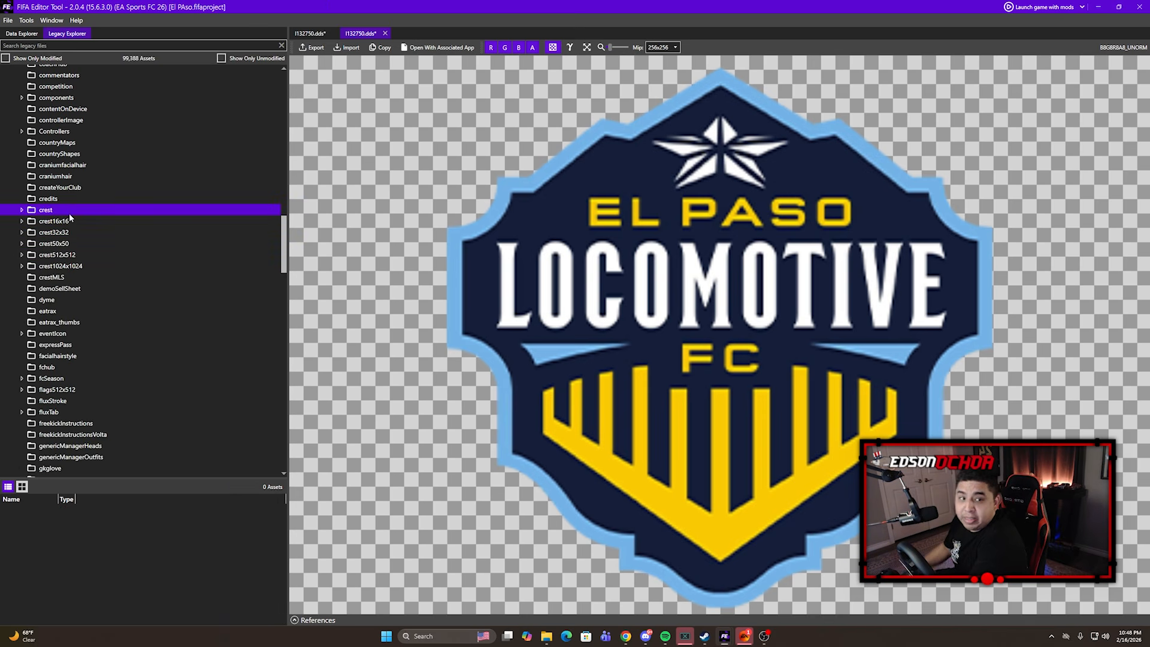
pyautogui.click(22, 221)
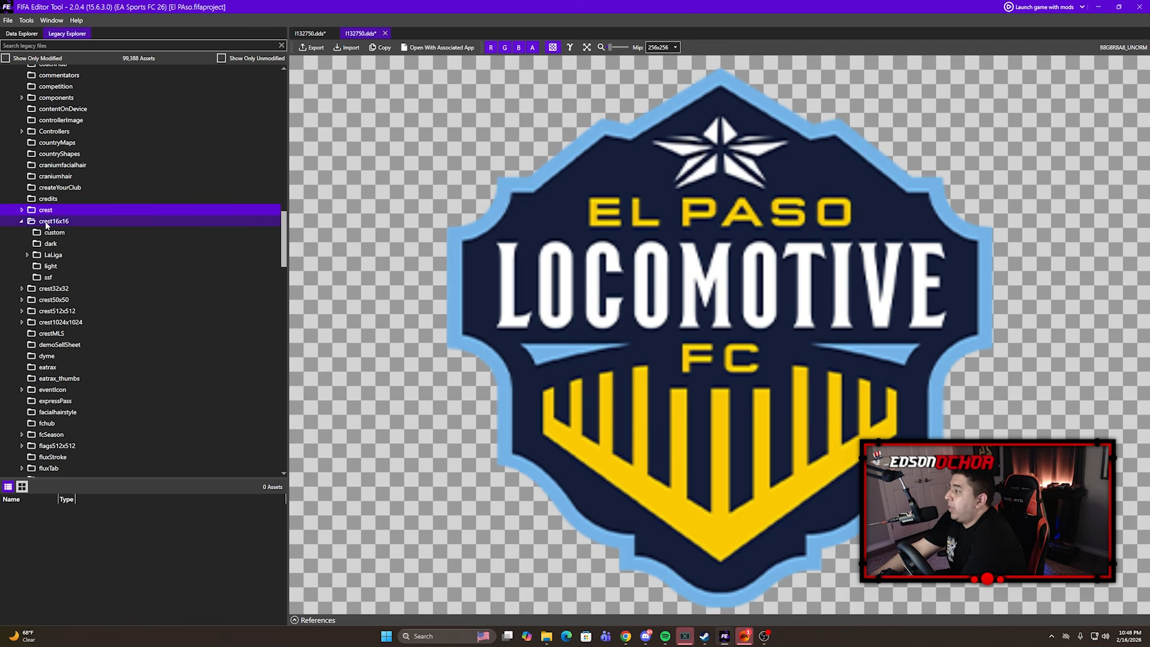
pyautogui.click(43, 243)
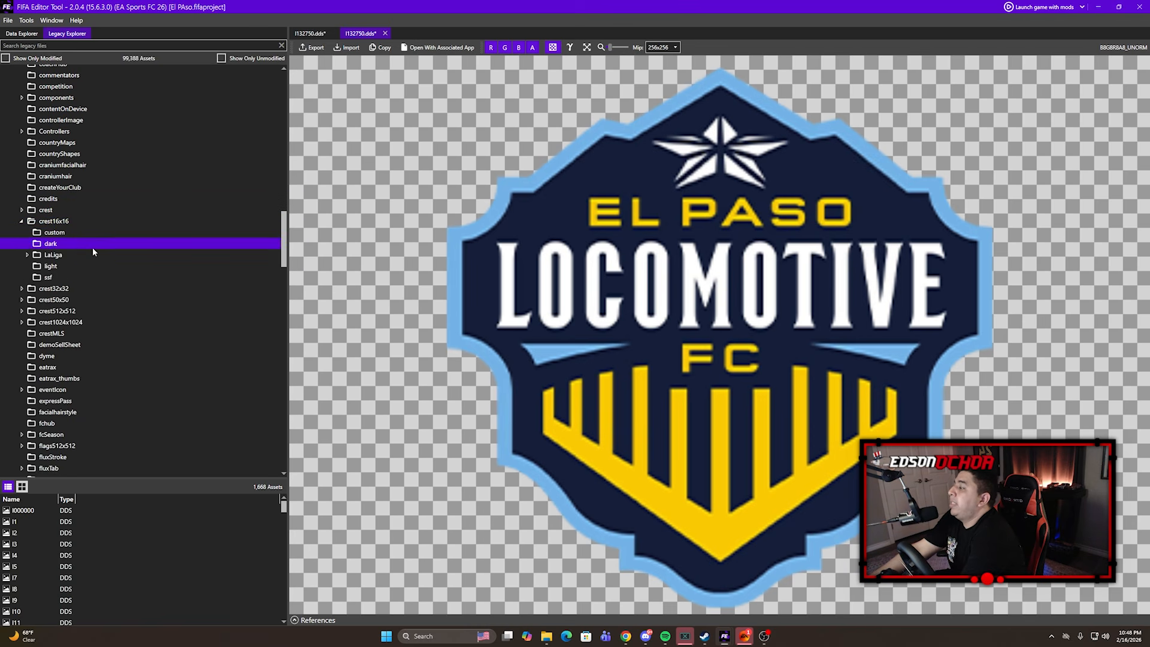
pyautogui.rightClick(22, 522)
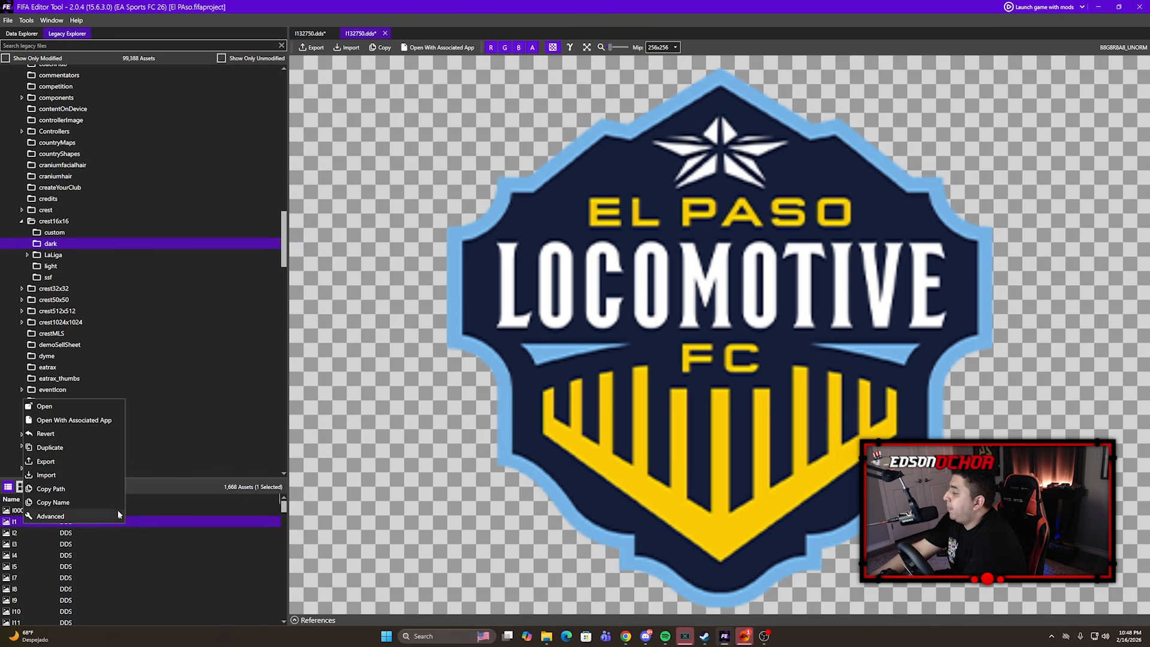
pyautogui.click(58, 449)
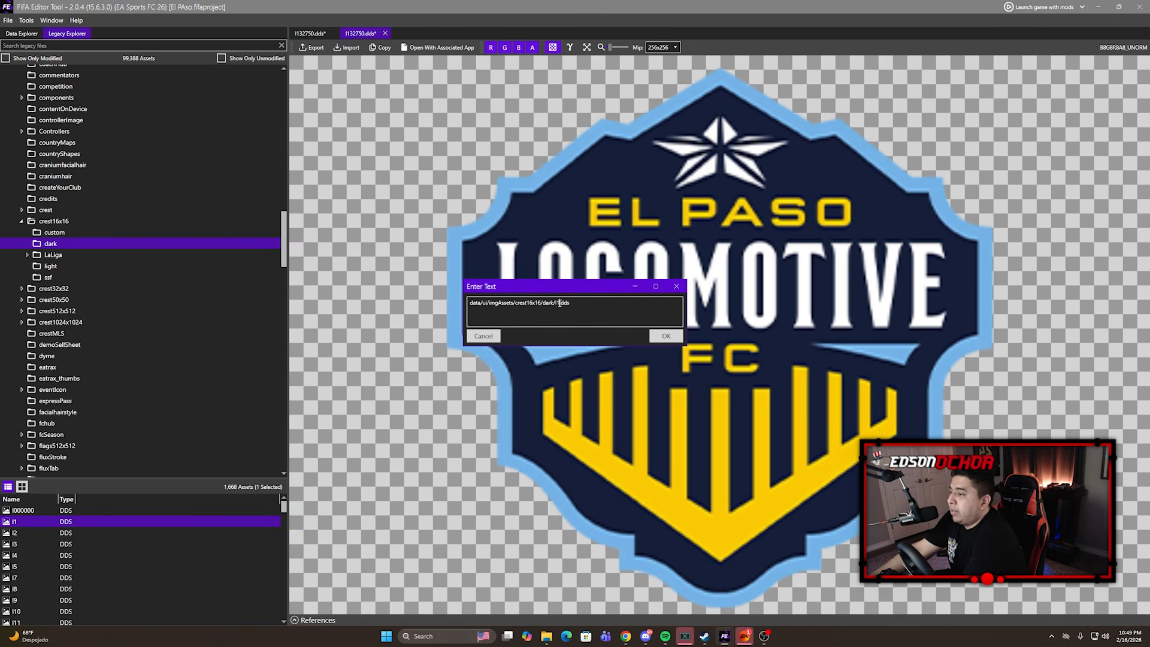
pyautogui.write('32750')
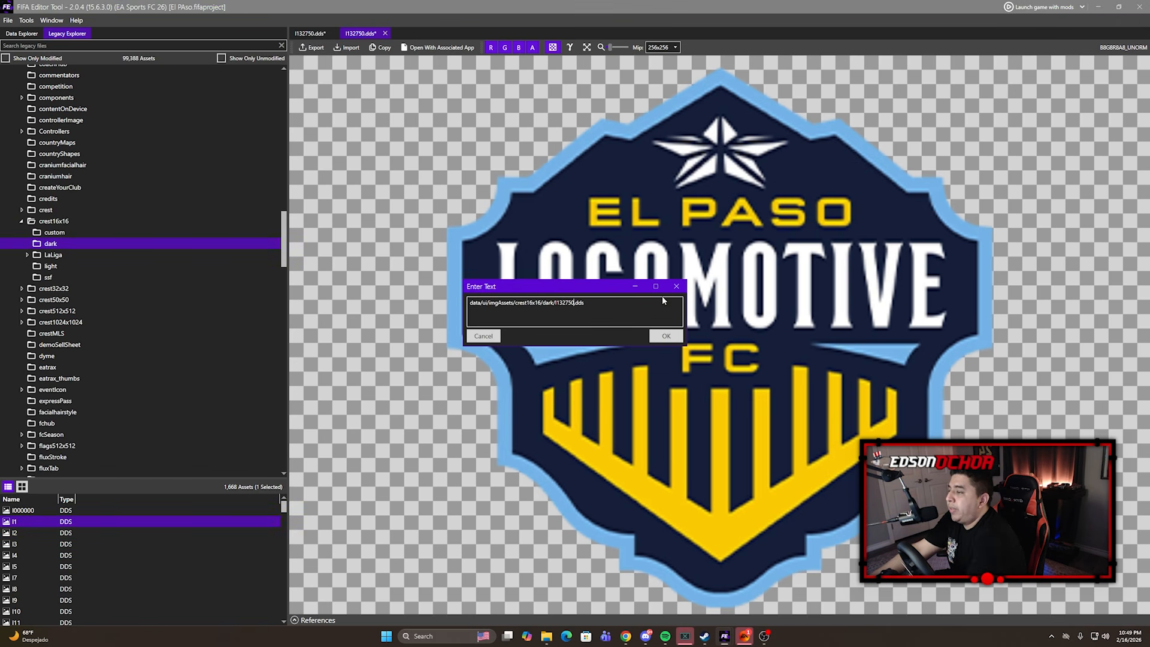
pyautogui.click(666, 337)
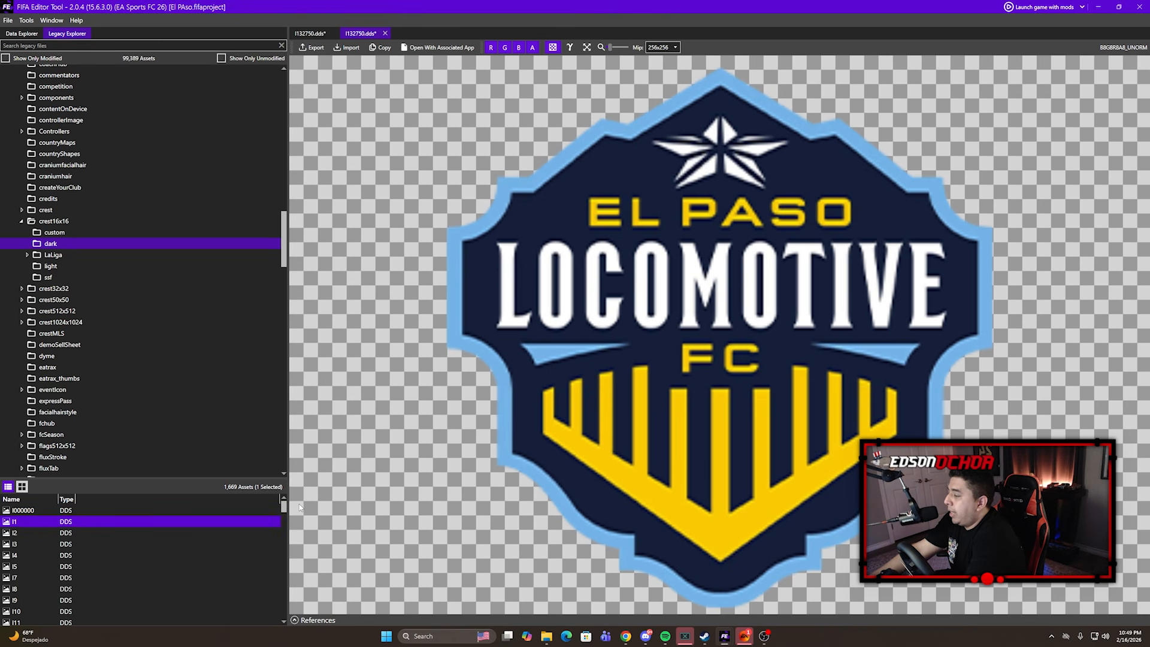
# Import crest 256x256 into l132750 in crest16x16's dark folder, resizing it to the original dimensions and remembering that choice
pyautogui.moveTo(284, 506); pyautogui.dragTo(283, 611)
pyautogui.click(33, 545)
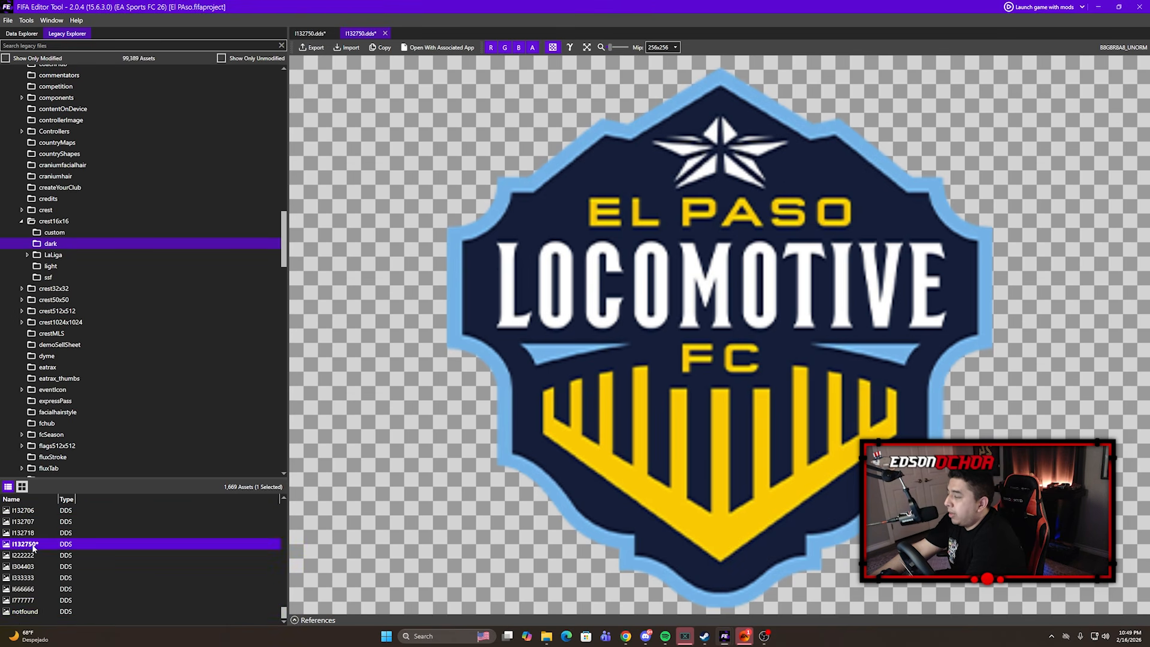
pyautogui.doubleClick(33, 545)
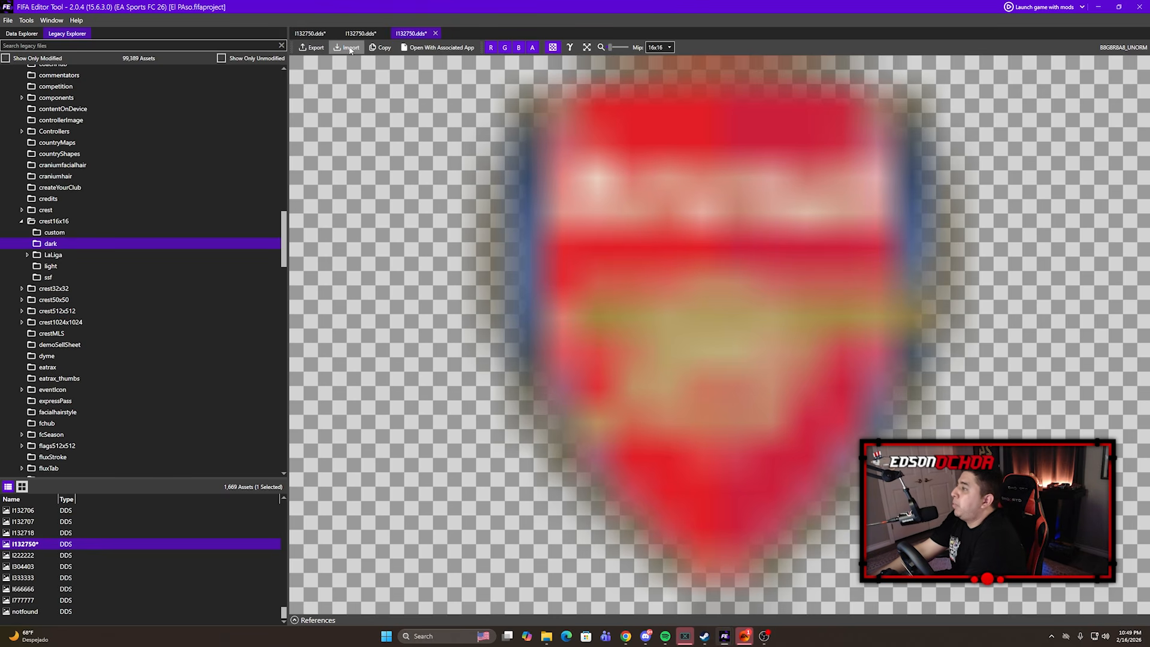
pyautogui.click(351, 48)
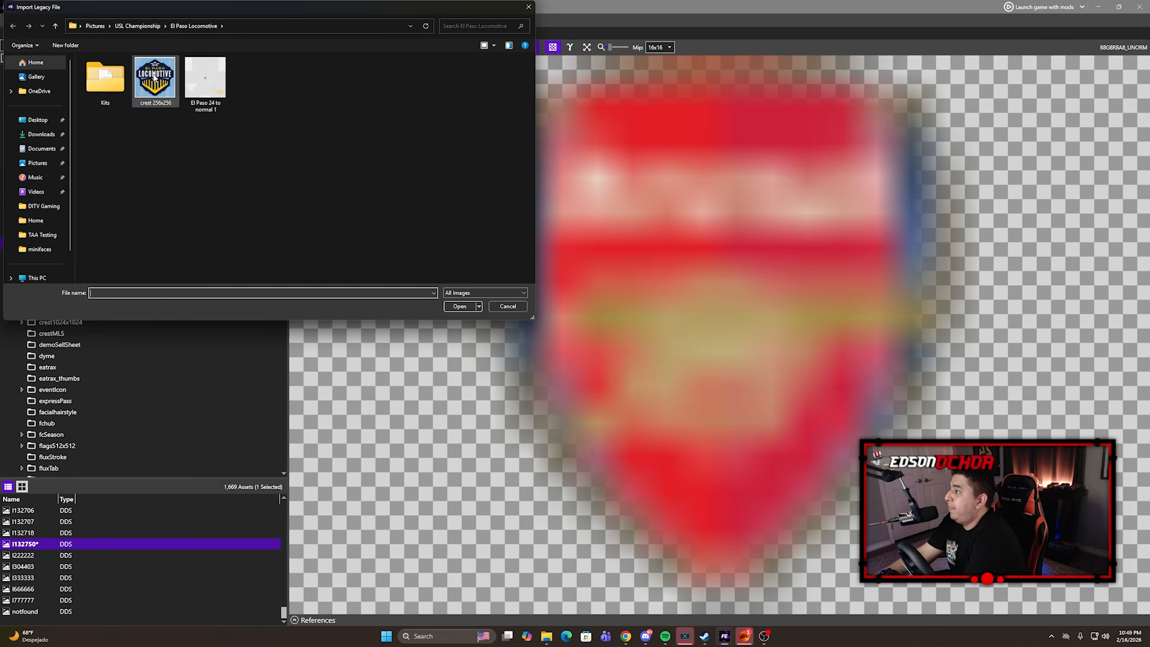
pyautogui.doubleClick(154, 76)
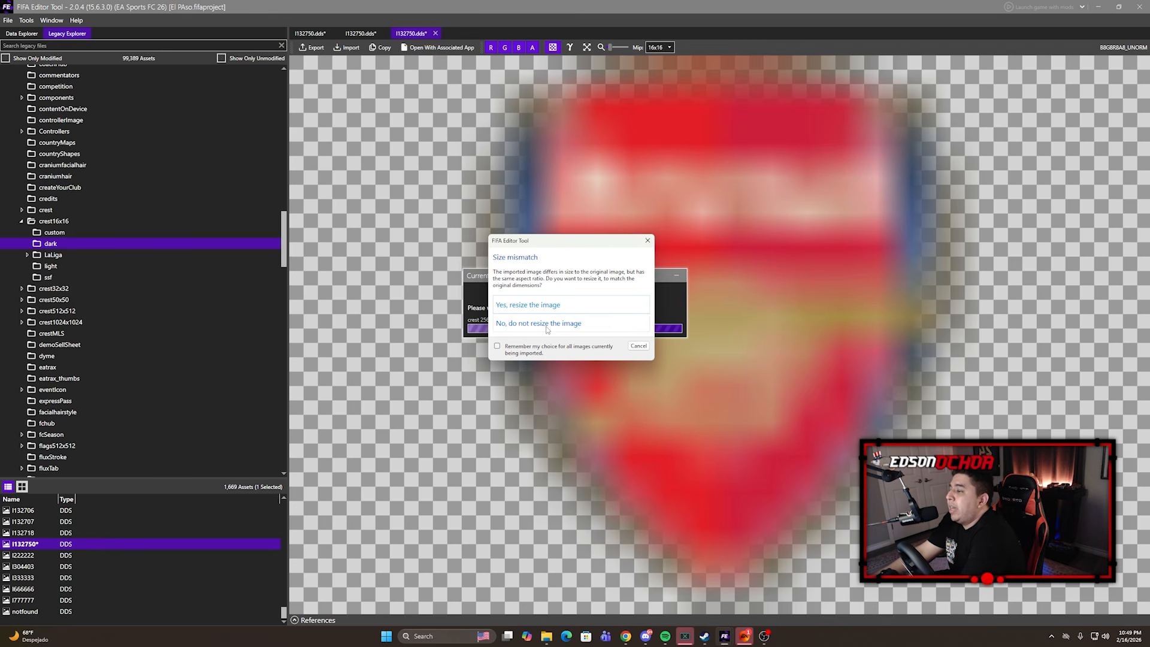
pyautogui.click(519, 353)
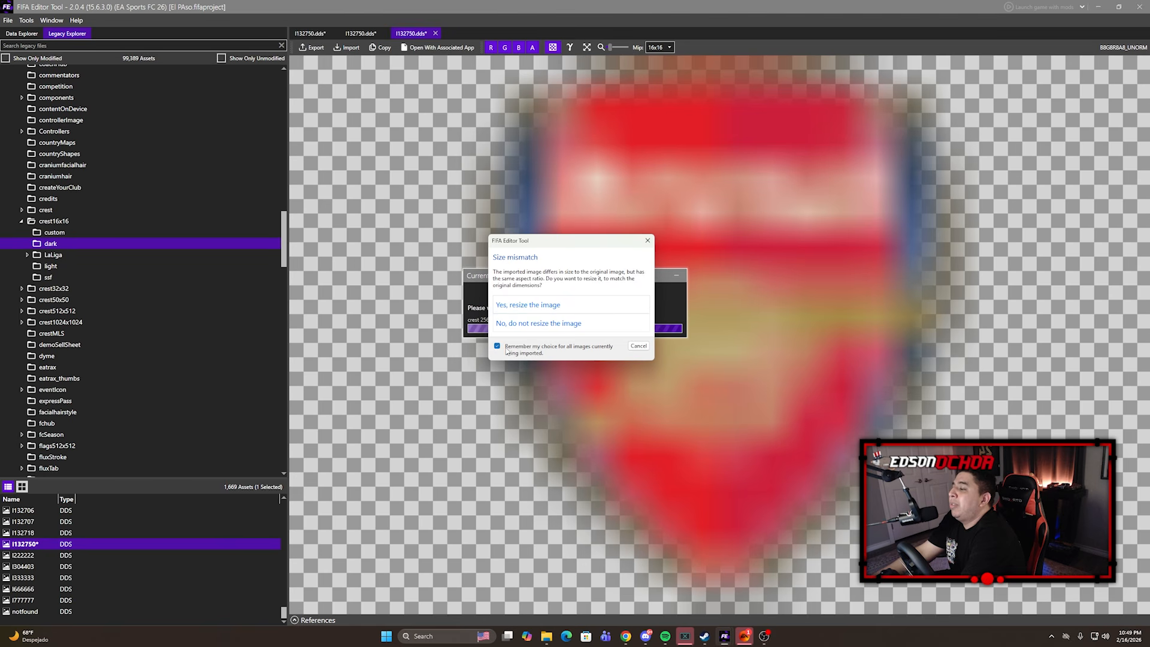
pyautogui.click(521, 306)
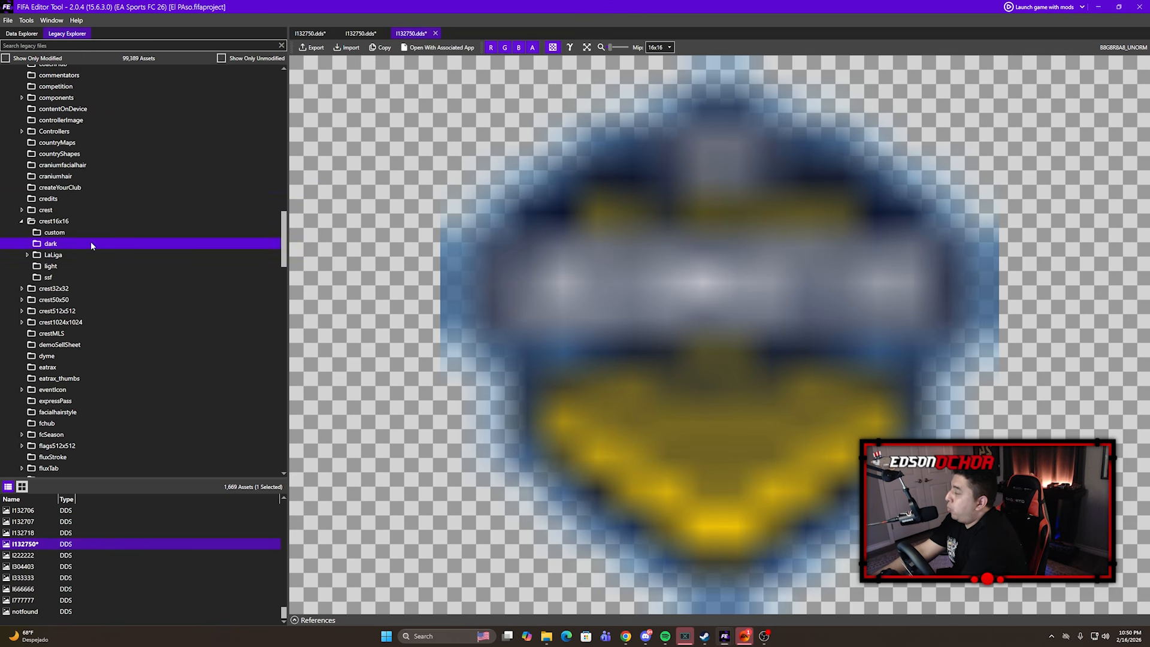
# Duplicate crest l132718 in crest16x16's light folder as data/ui/imgAssets/crest16x16/light/l132750.dds
pyautogui.click(50, 266)
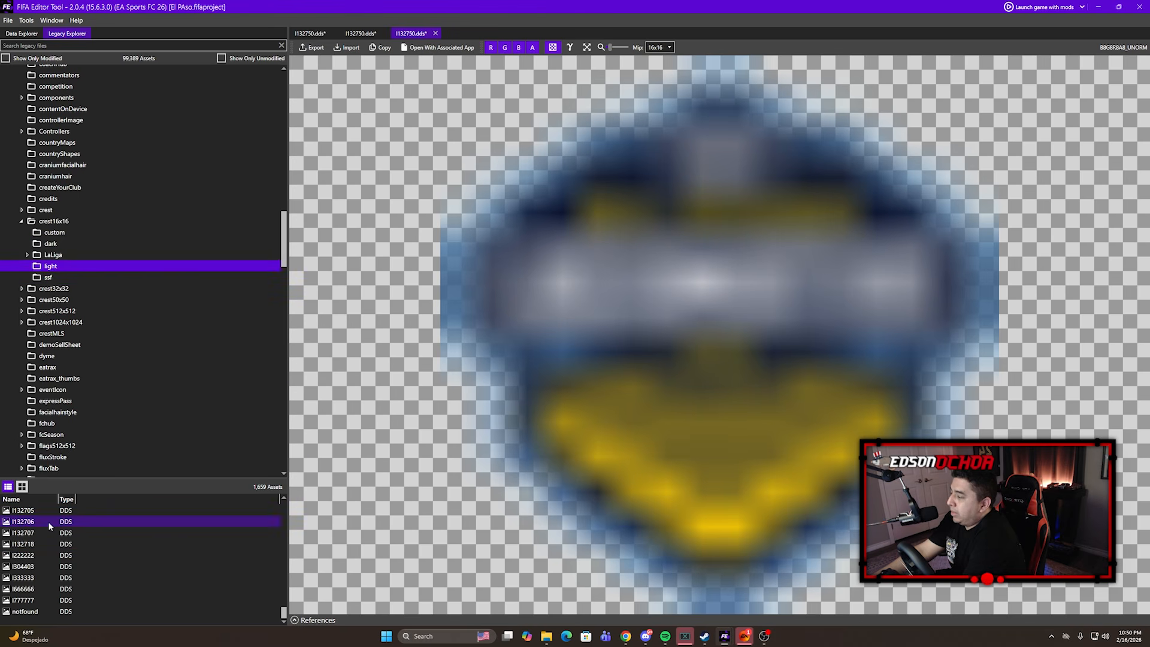
pyautogui.rightClick(28, 547)
pyautogui.click(55, 465)
pyautogui.click(579, 303)
pyautogui.press('BackSpace')
pyautogui.press('BackSpace')
pyautogui.press('BackSpace')
pyautogui.press('BackSpace')
pyautogui.press('BackSpace')
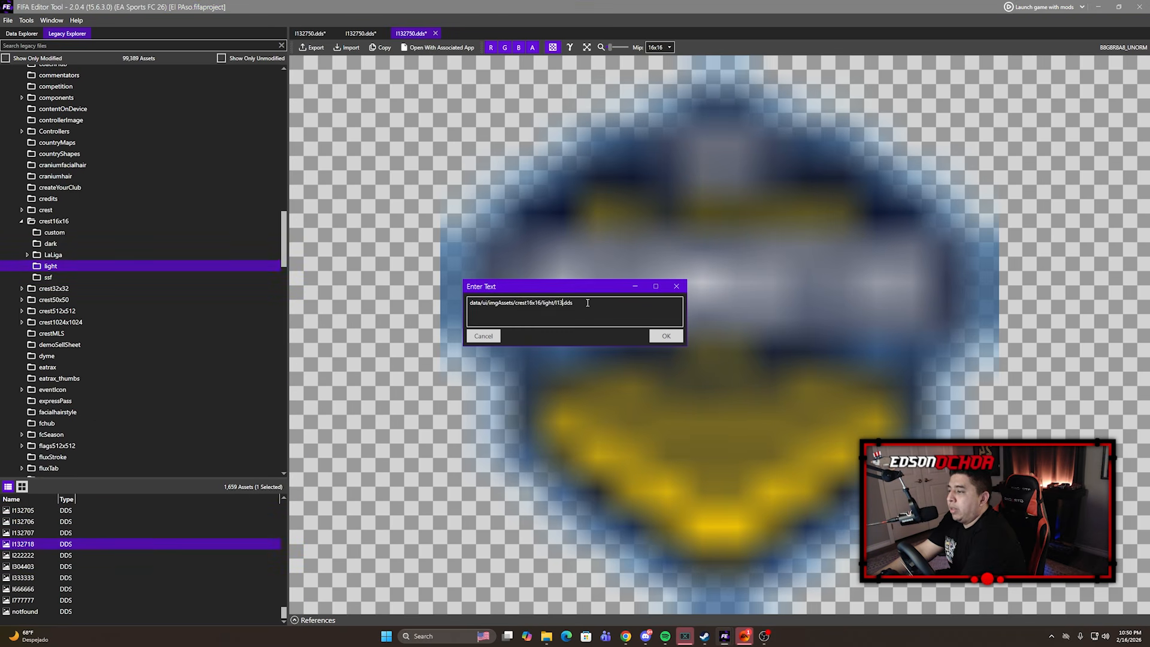
pyautogui.write('32750')
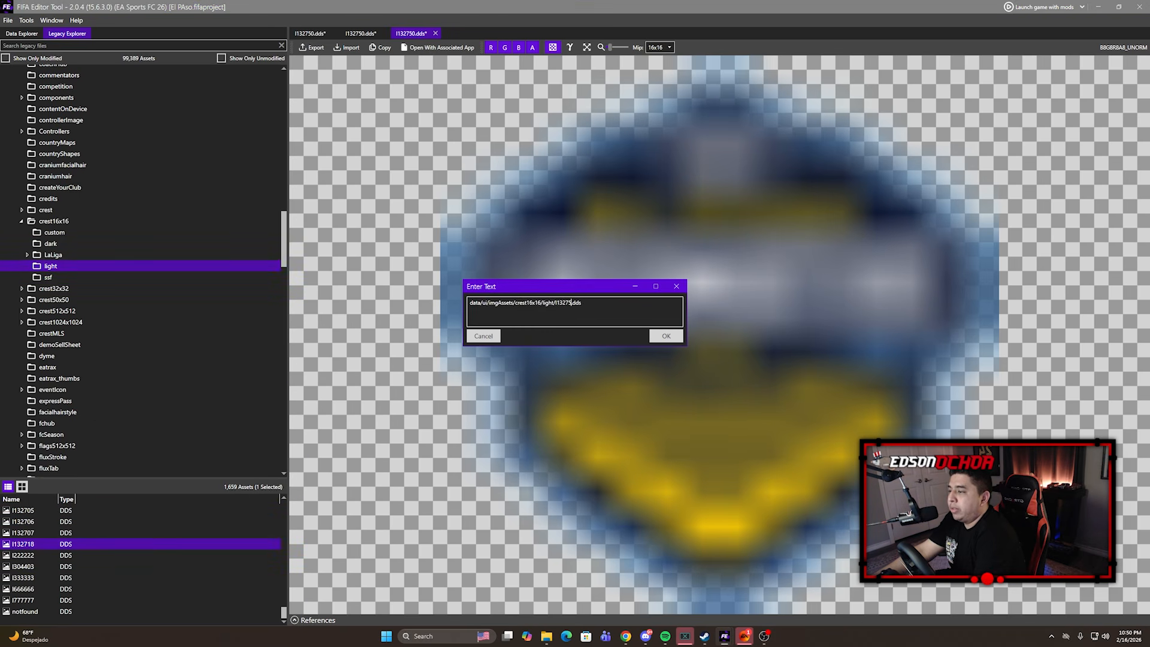
pyautogui.click(666, 336)
# Import the crest 256x256 image into l132750 in crest16x16's light folder, resized to 16x16, and collapse the crest16x16 folder
pyautogui.click(348, 47)
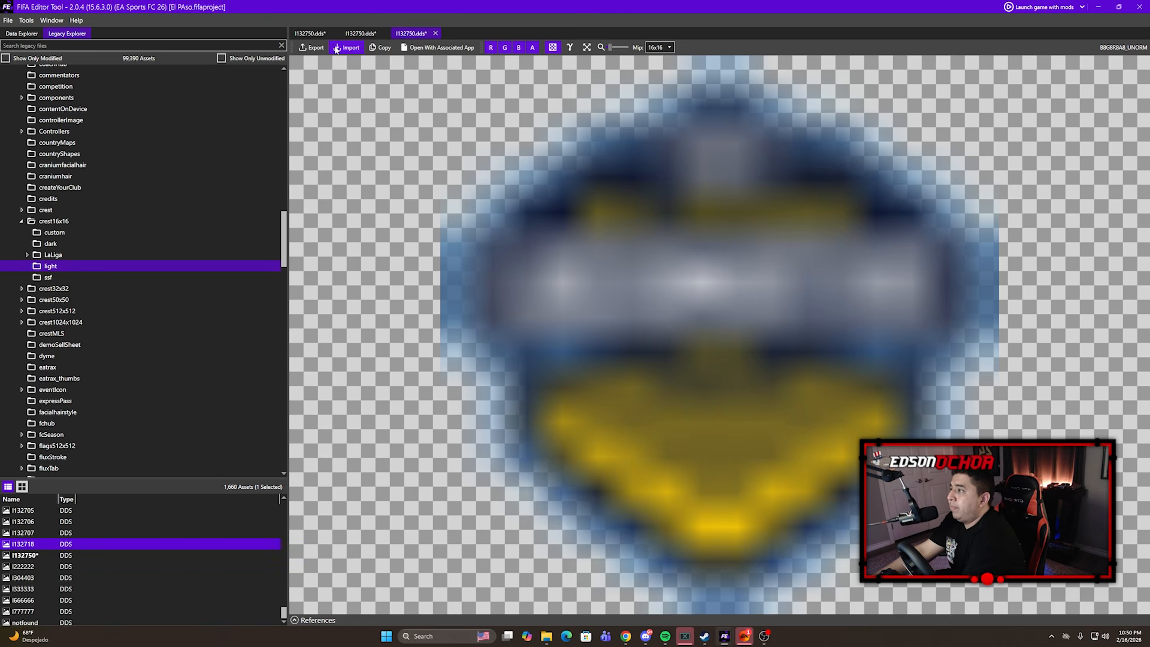
pyautogui.click(529, 7)
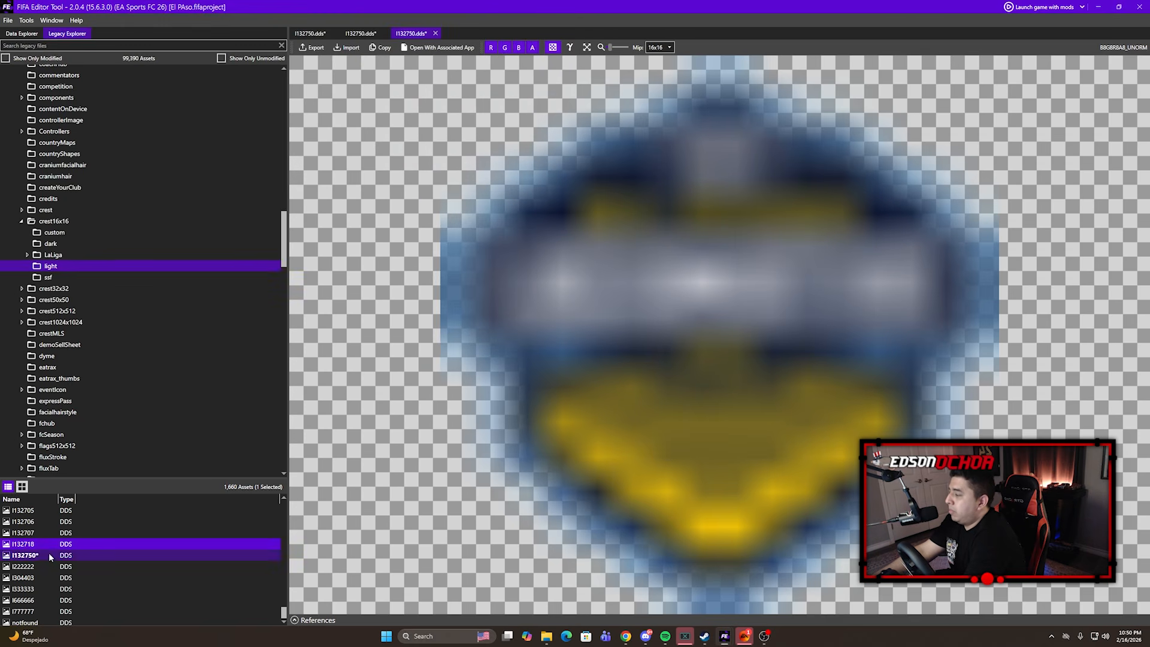
pyautogui.click(37, 555)
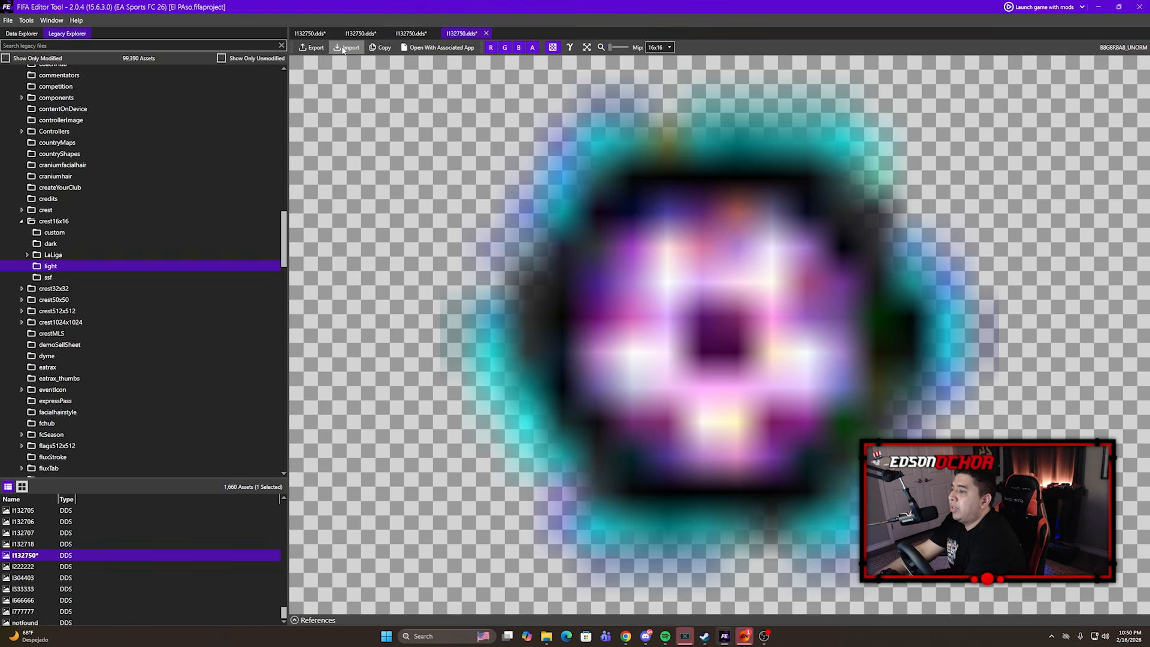
pyautogui.click(348, 47)
pyautogui.doubleClick(175, 97)
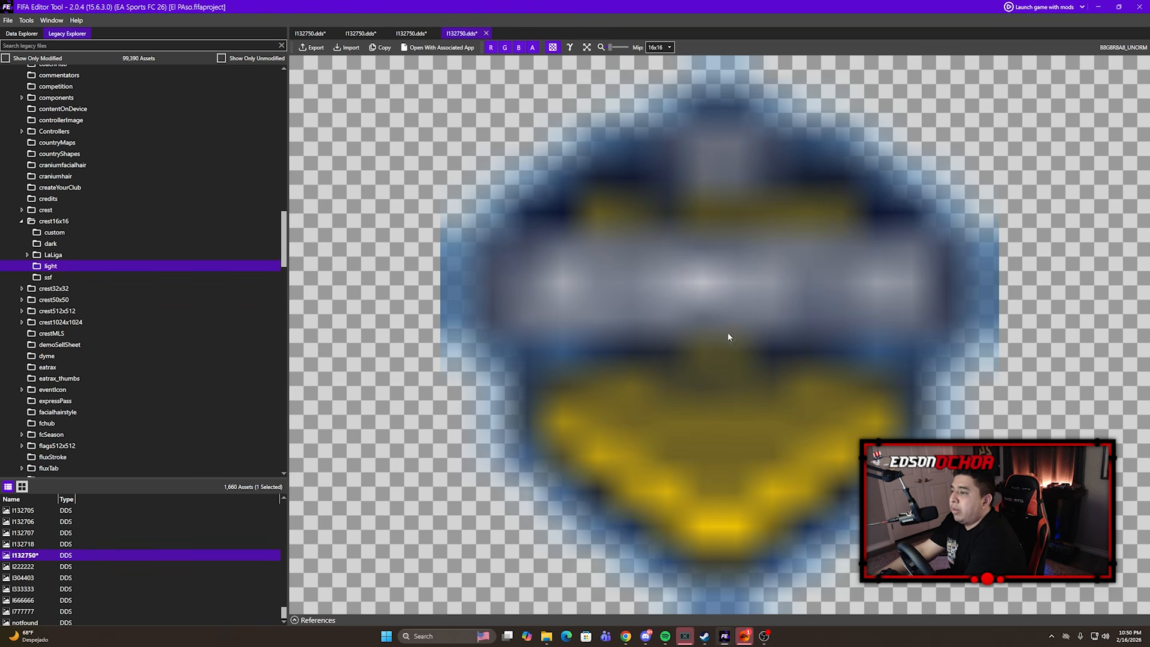
pyautogui.click(22, 221)
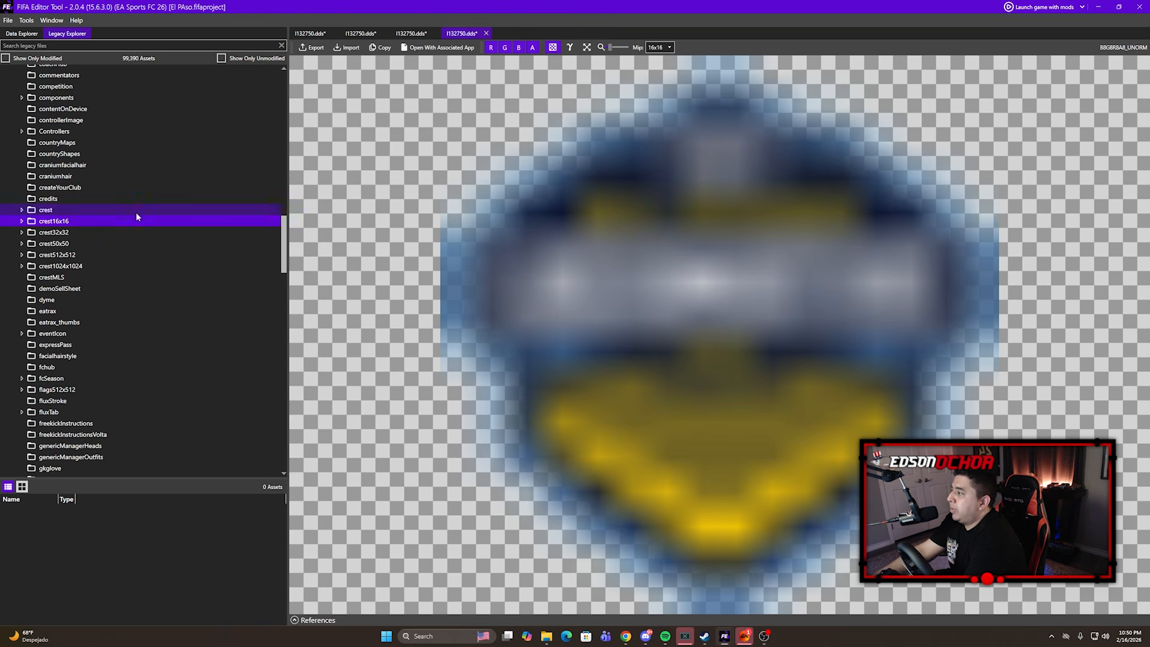
# Examine the crest512x512 folder and crest1024x1024's dark folder, previewing crests 62 and 131447 and closing both previews
pyautogui.doubleClick(66, 257)
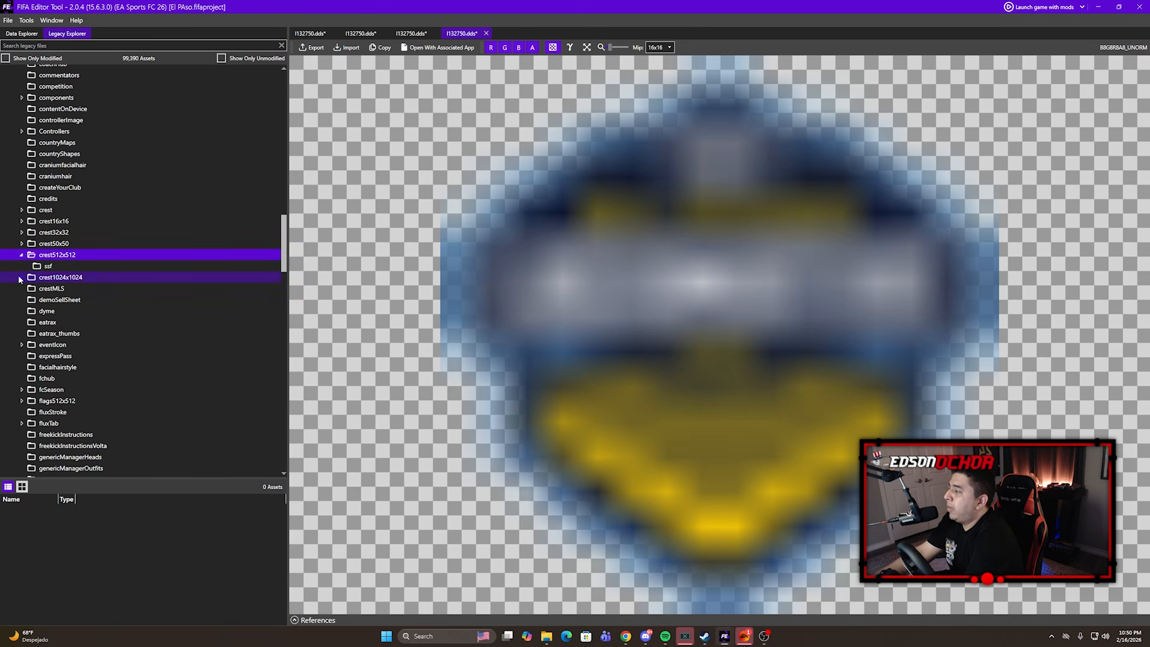
pyautogui.click(20, 279)
pyautogui.click(21, 277)
pyautogui.click(50, 288)
pyautogui.click(28, 545)
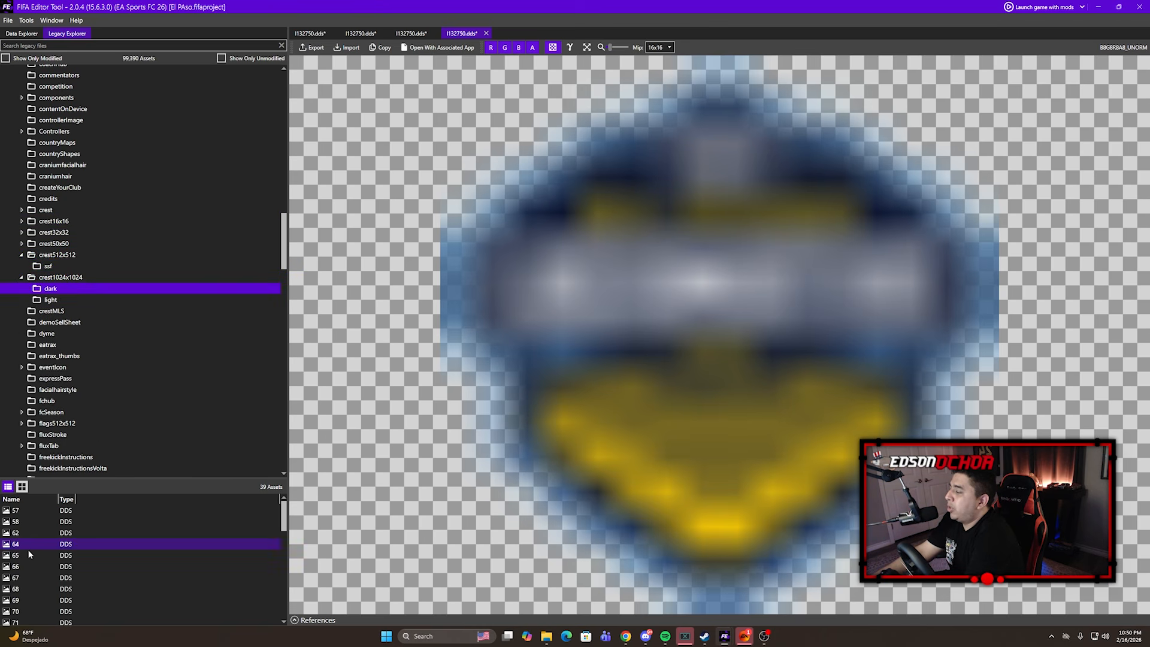
pyautogui.doubleClick(30, 533)
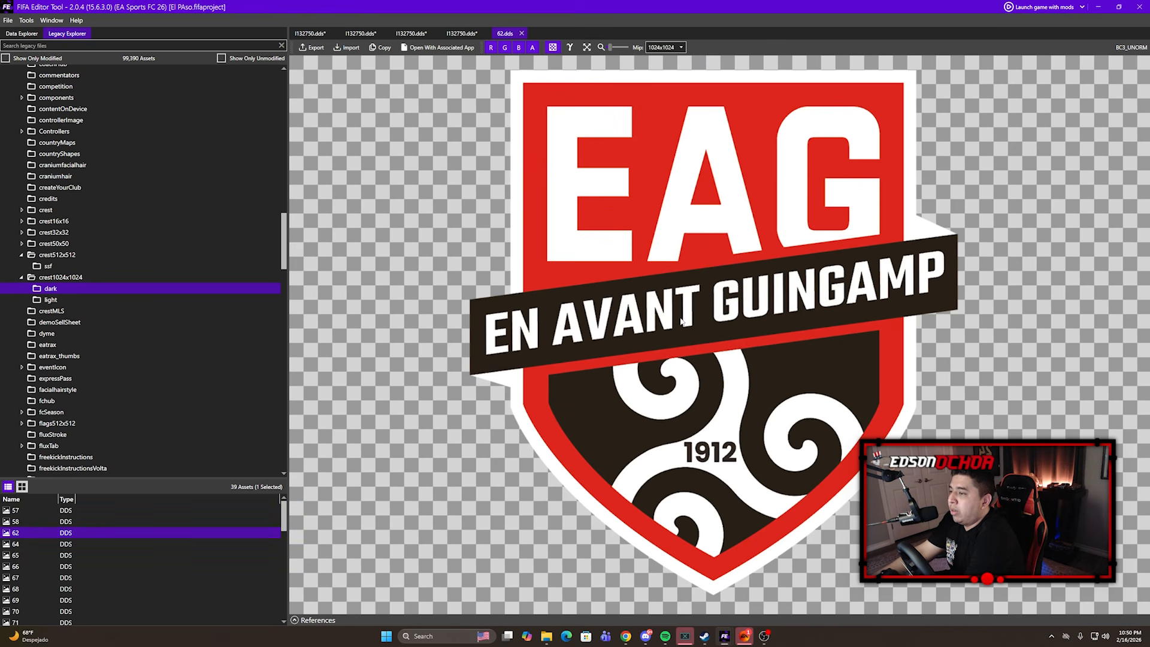
pyautogui.click(522, 33)
pyautogui.scroll(-9, 28, 574)
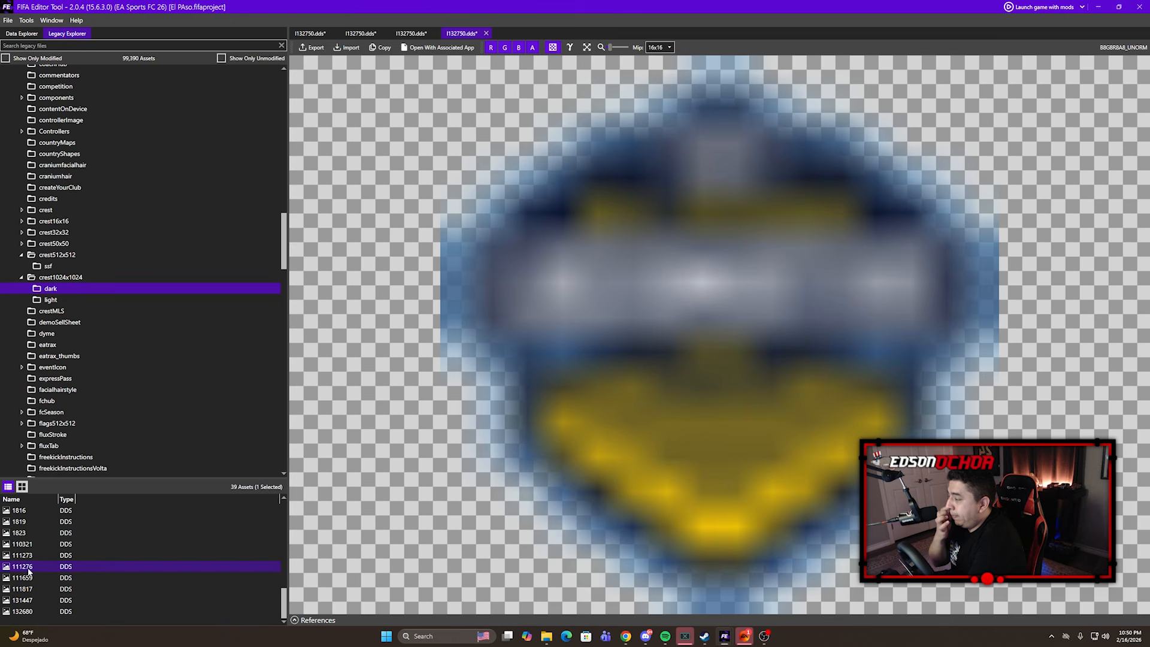
pyautogui.doubleClick(34, 601)
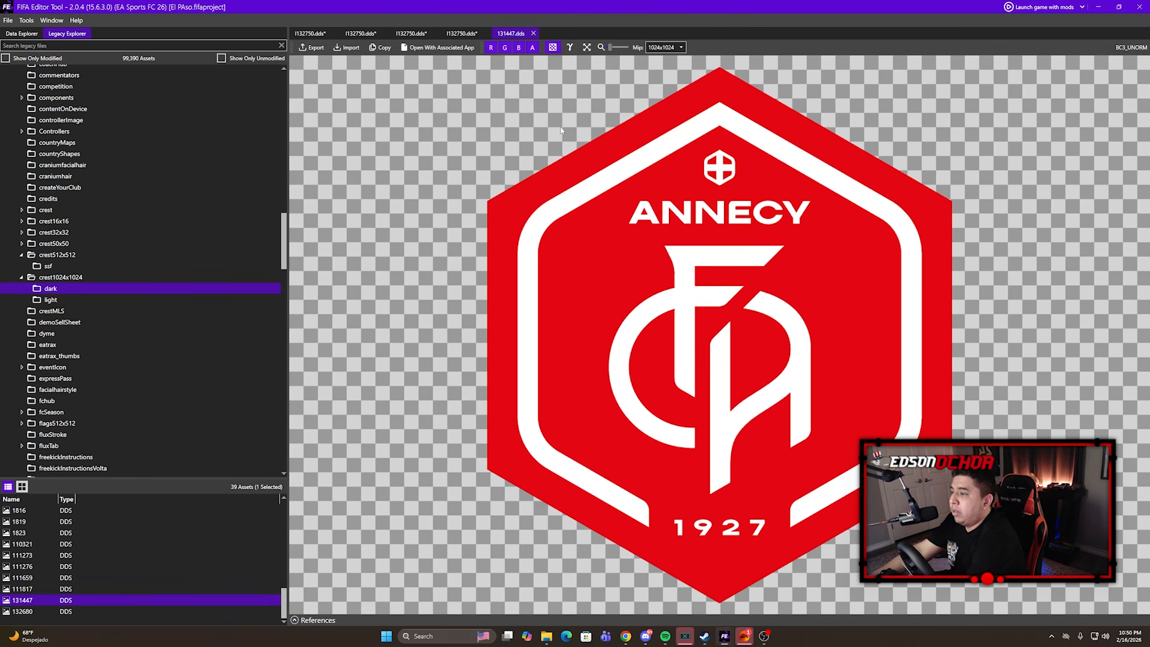
pyautogui.click(533, 33)
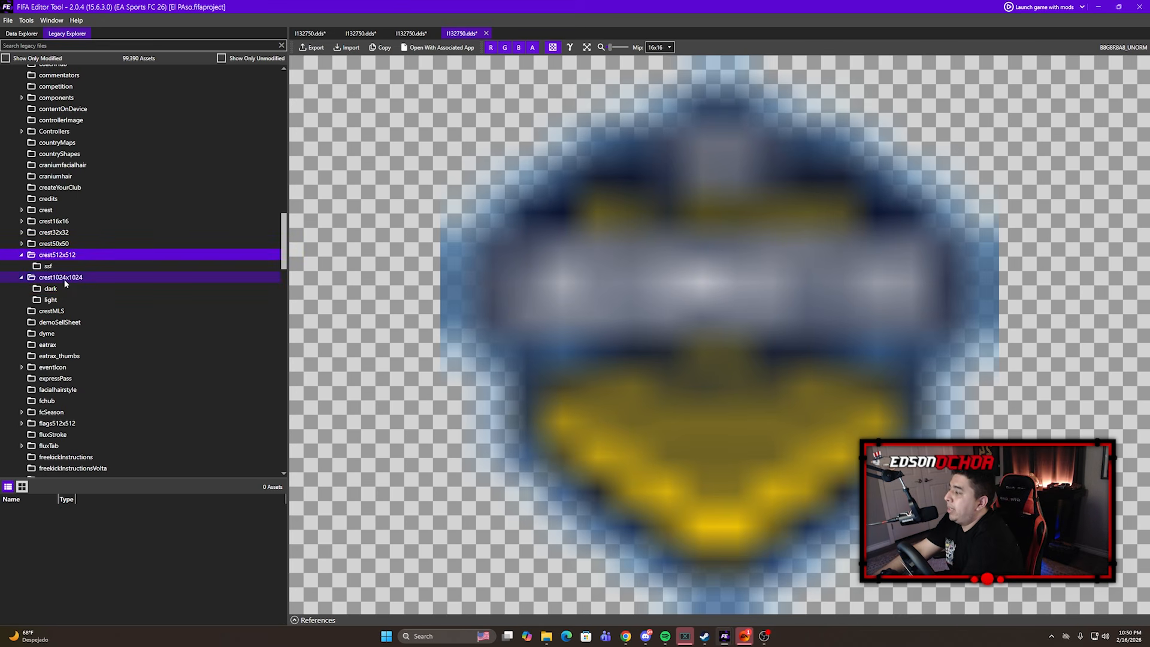
# Preview crest 688 in the crestMLS folder and collapse the crest1024x1024 folder
pyautogui.click(55, 311)
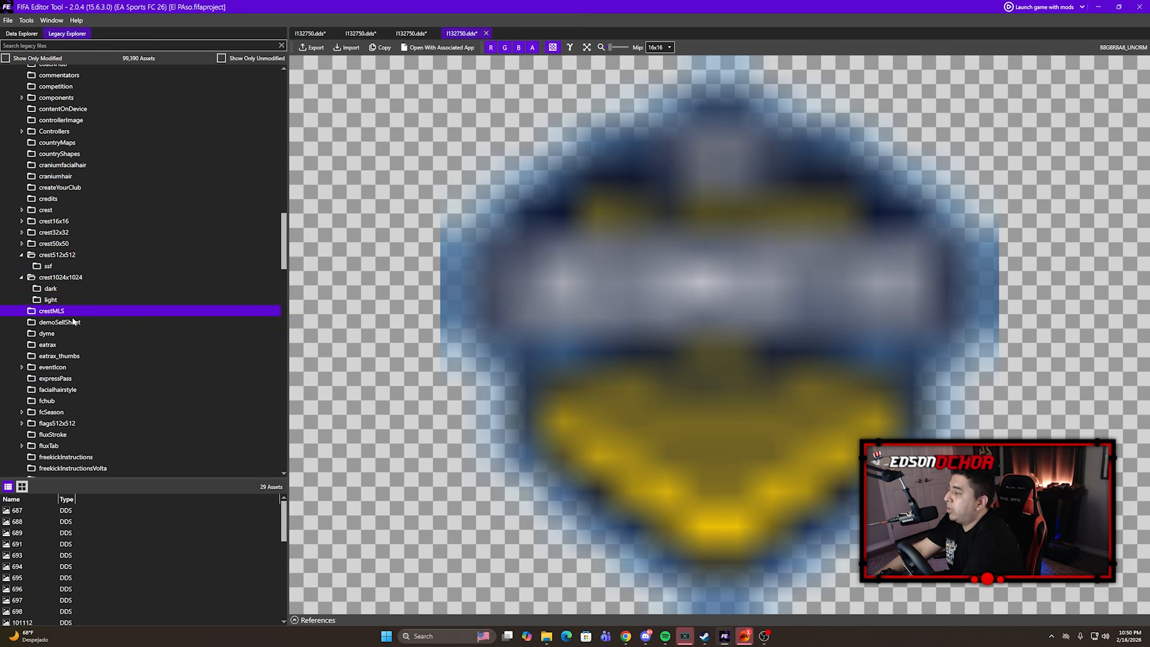
pyautogui.doubleClick(23, 521)
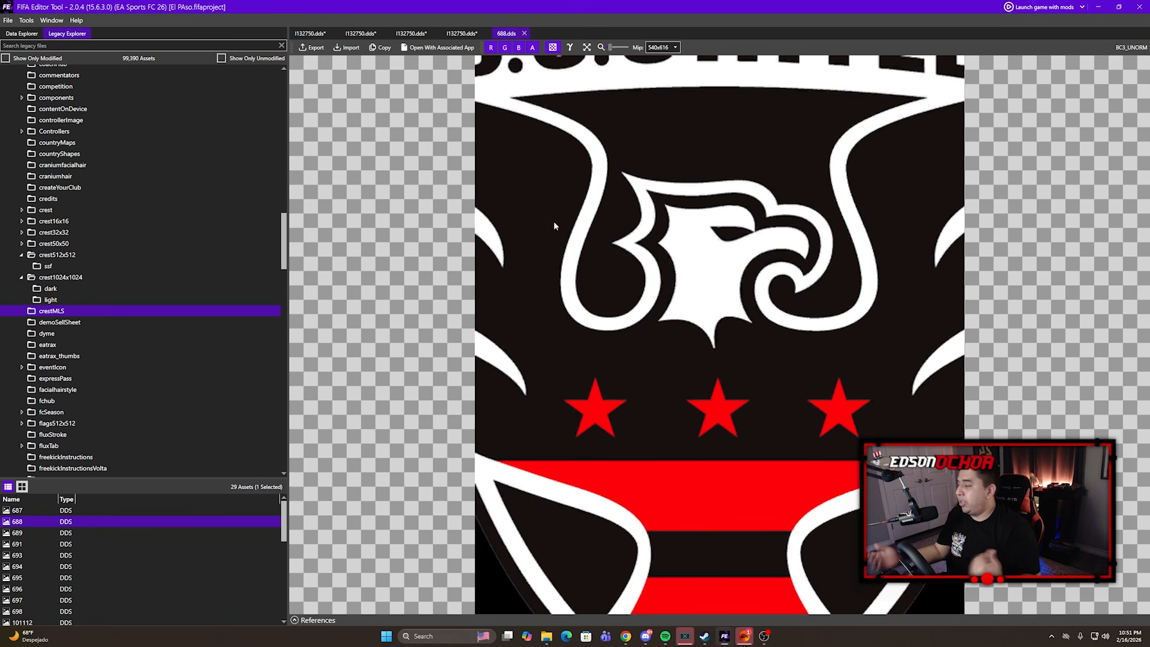
pyautogui.click(23, 278)
pyautogui.click(23, 277)
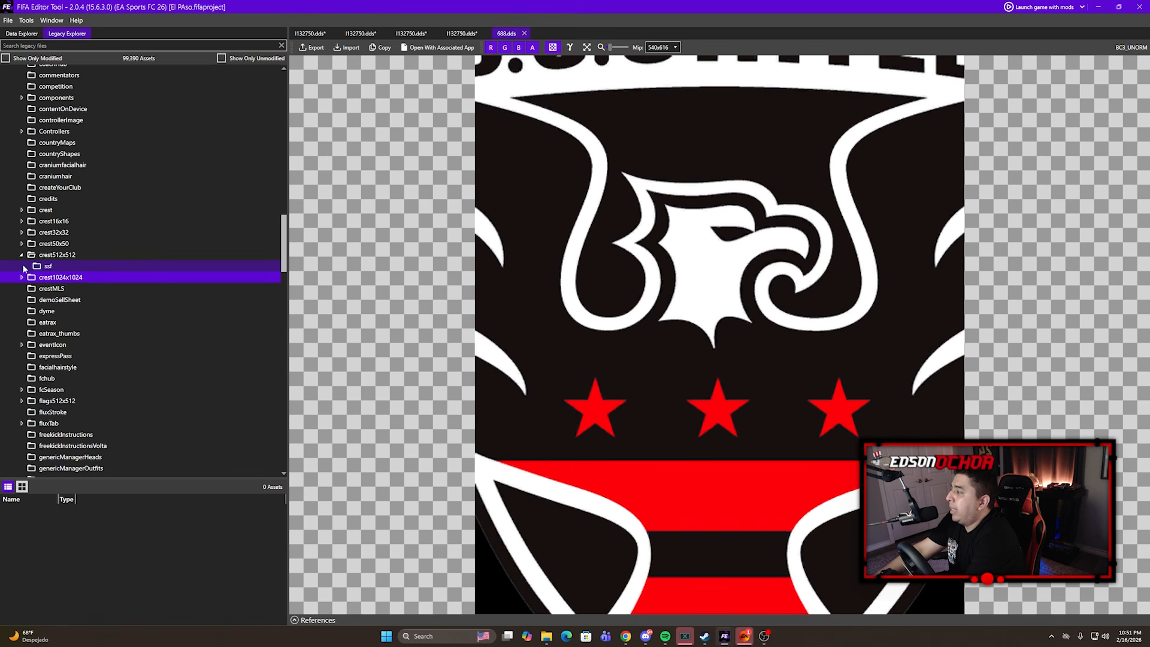
# Preview crest l244 in the crest folder's LaLiga dark subfolder, and close the l244 and 688 previews
pyautogui.click(21, 210)
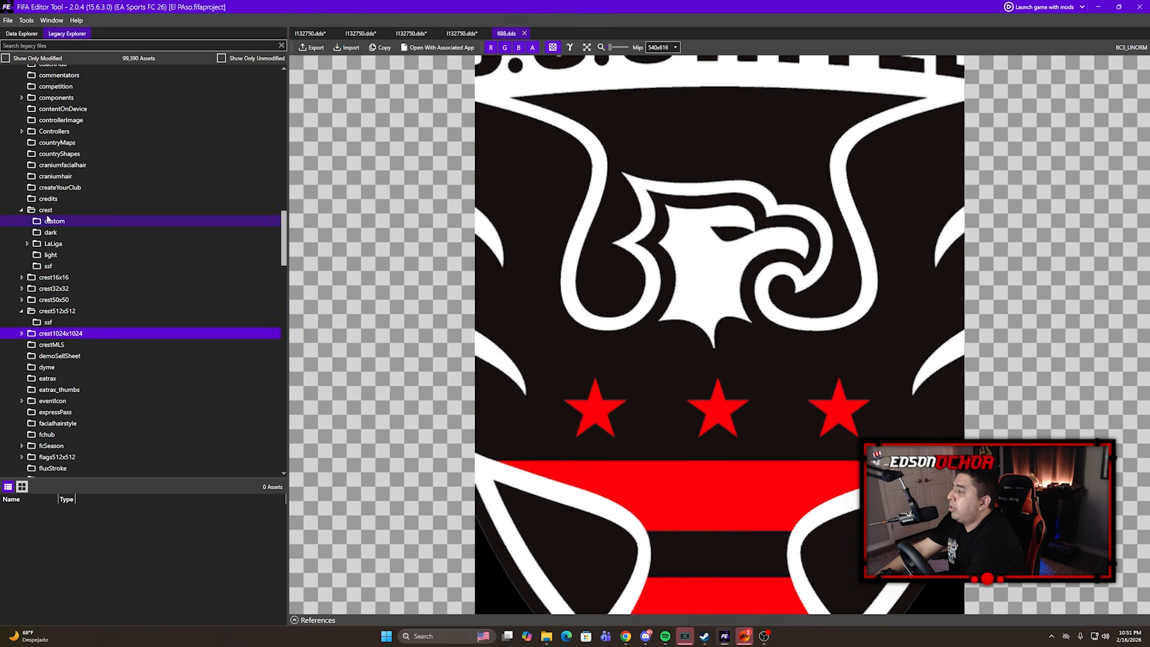
pyautogui.click(27, 243)
pyautogui.click(55, 254)
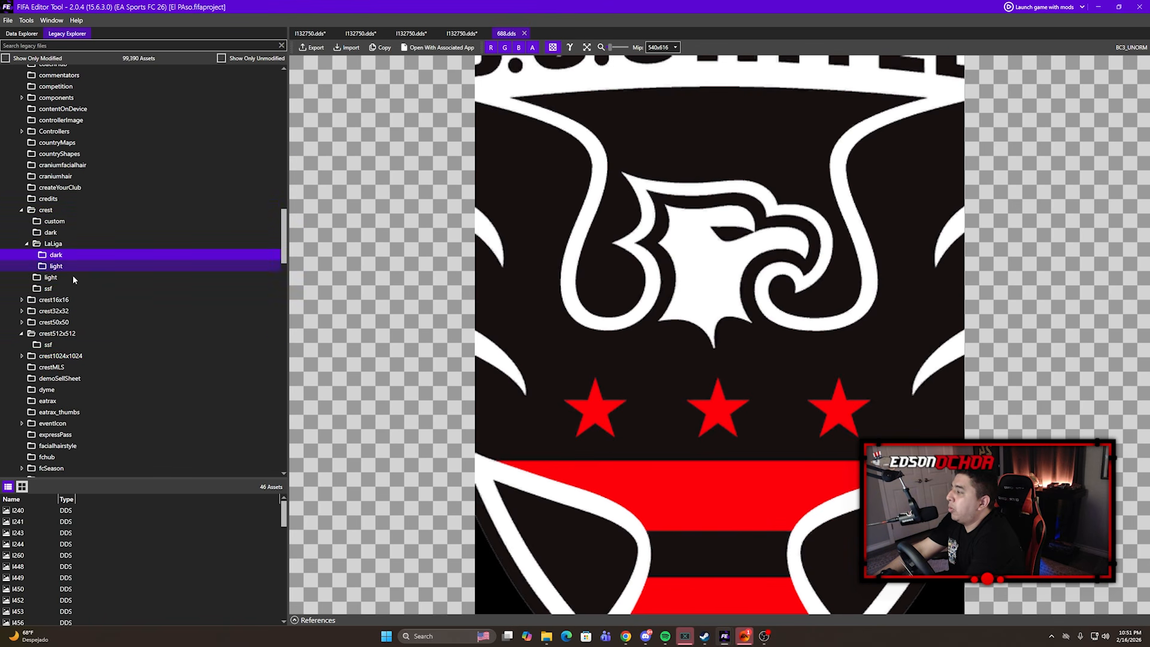
pyautogui.doubleClick(25, 544)
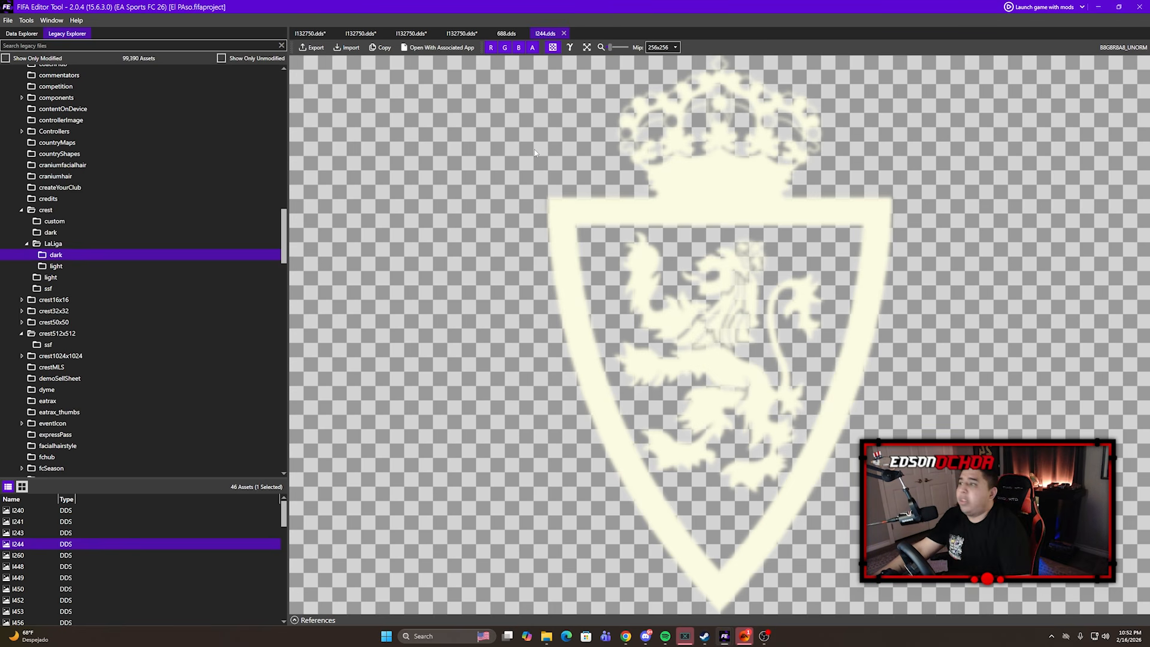
pyautogui.click(564, 33)
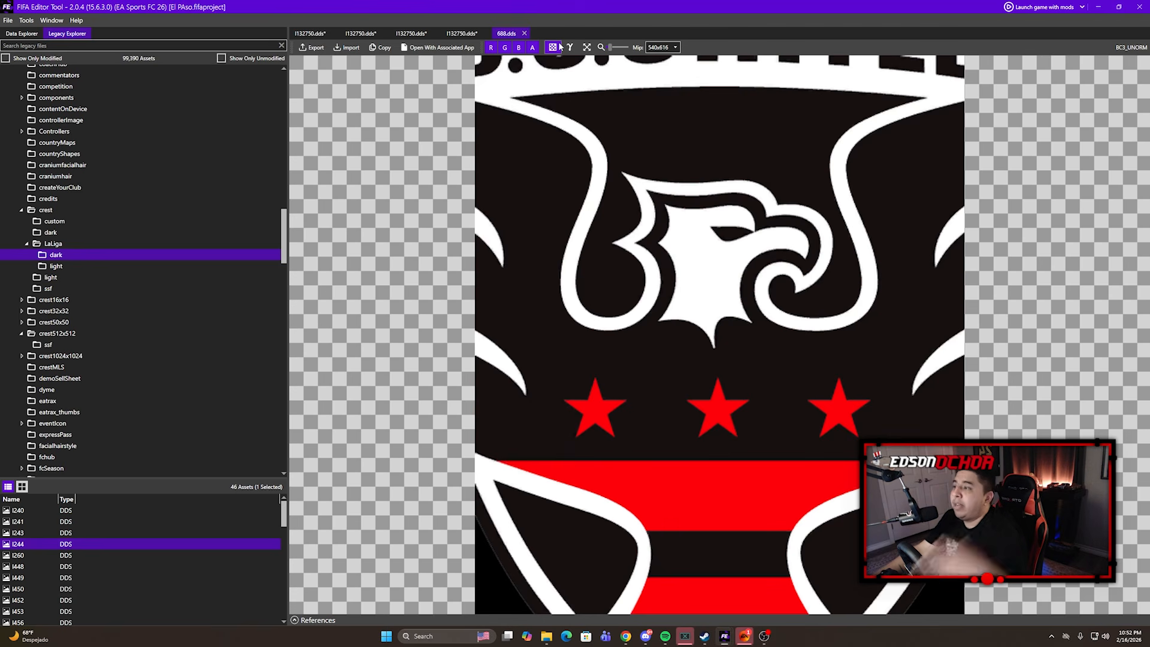
pyautogui.click(524, 33)
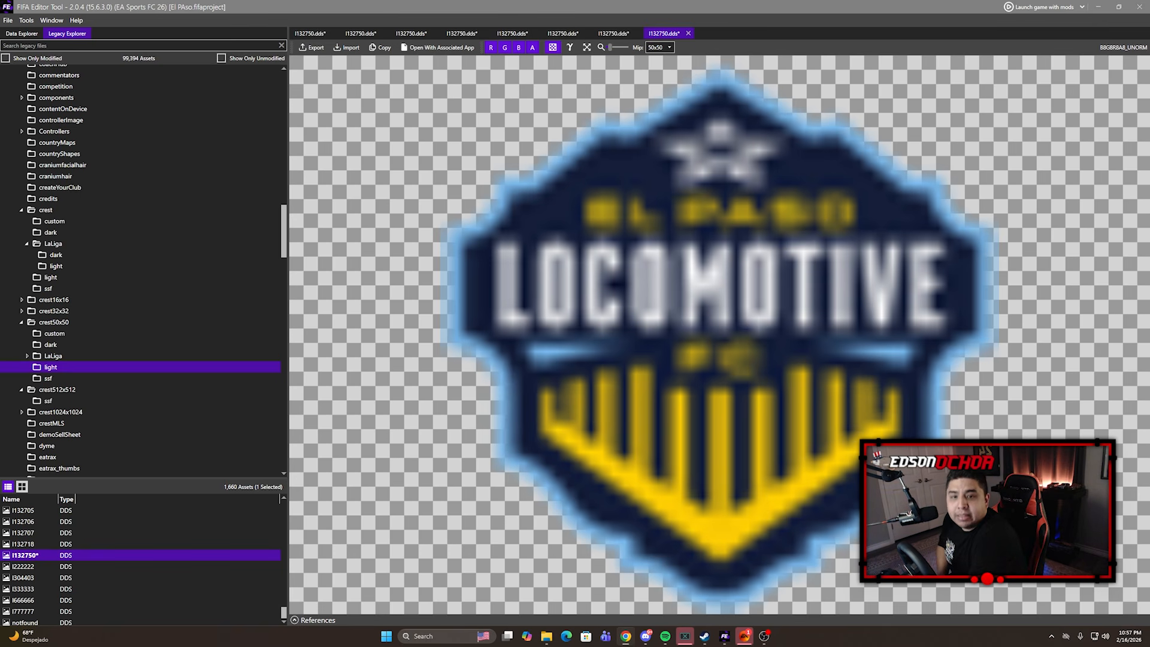
# Switch to the EAFC Kit Creator site in a maximized browser window, inspect the shirt from the side, and open the settings
pyautogui.moveTo(1149, 192); pyautogui.dragTo(581, 80)
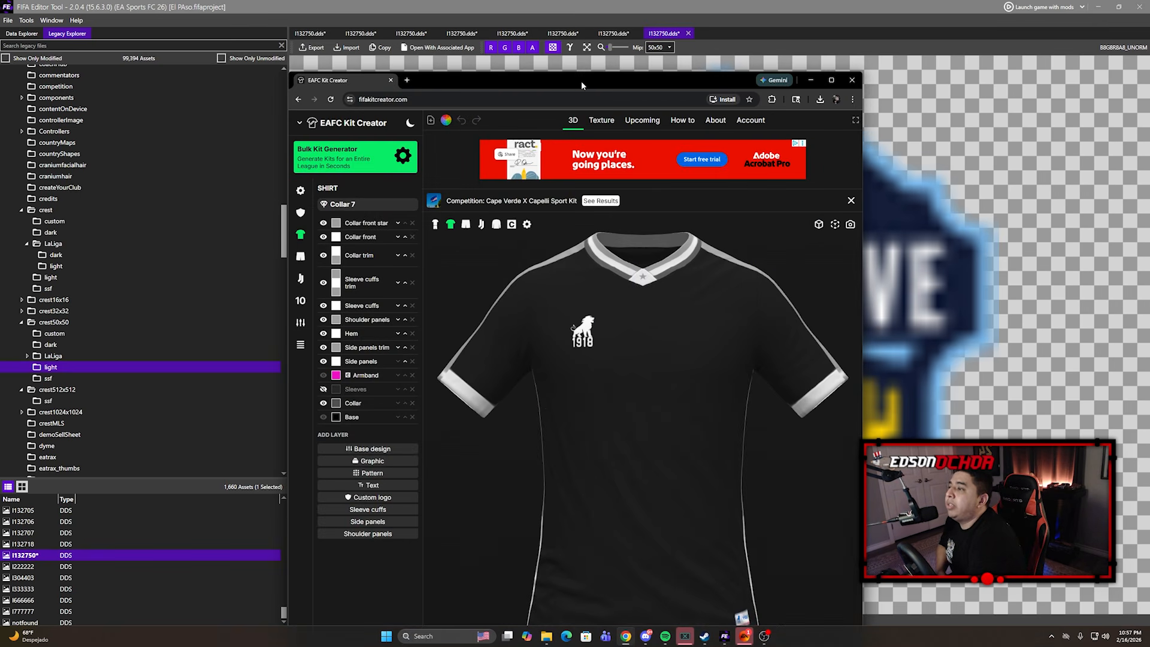
pyautogui.doubleClick(582, 80)
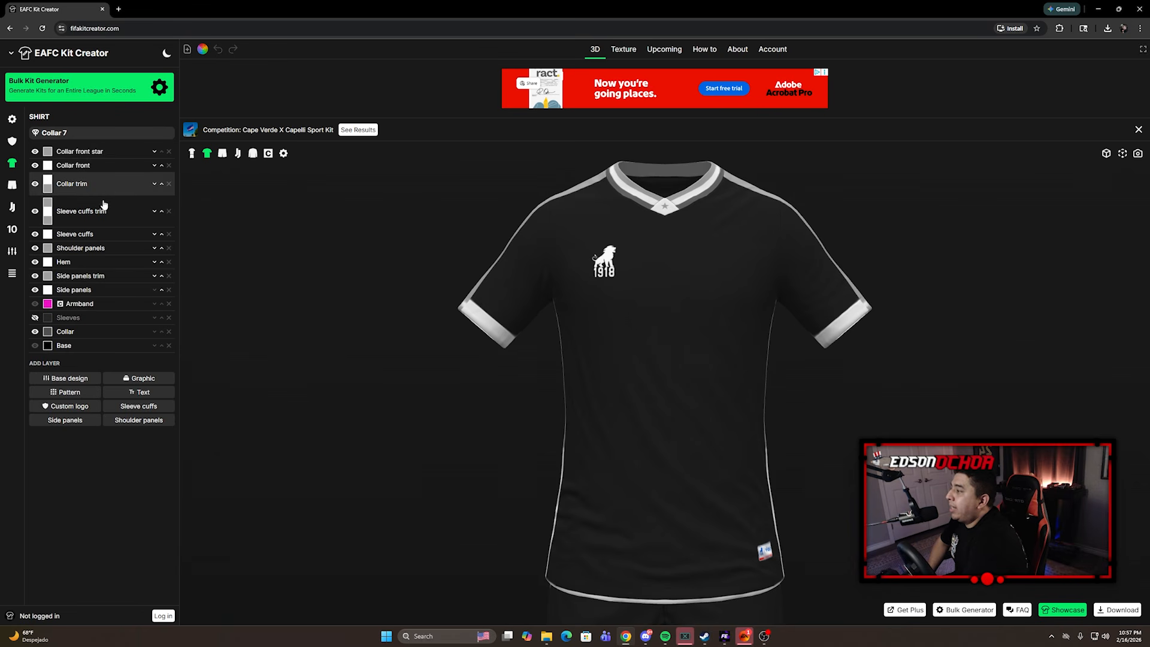
pyautogui.moveTo(721, 254); pyautogui.dragTo(336, 171)
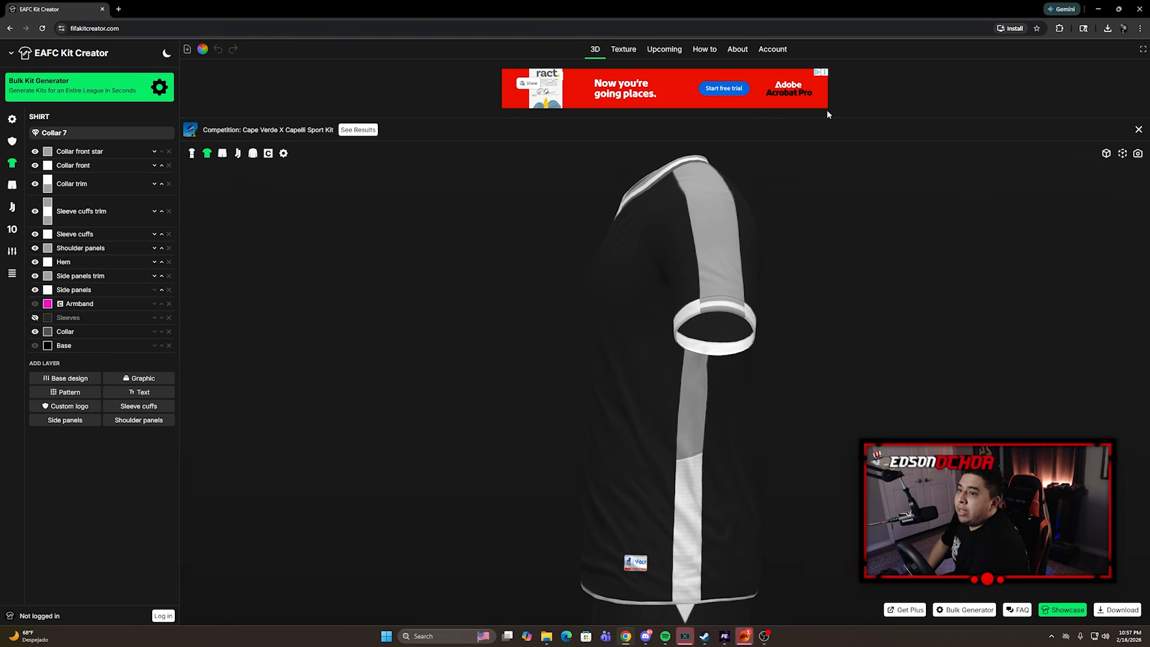
pyautogui.click(12, 274)
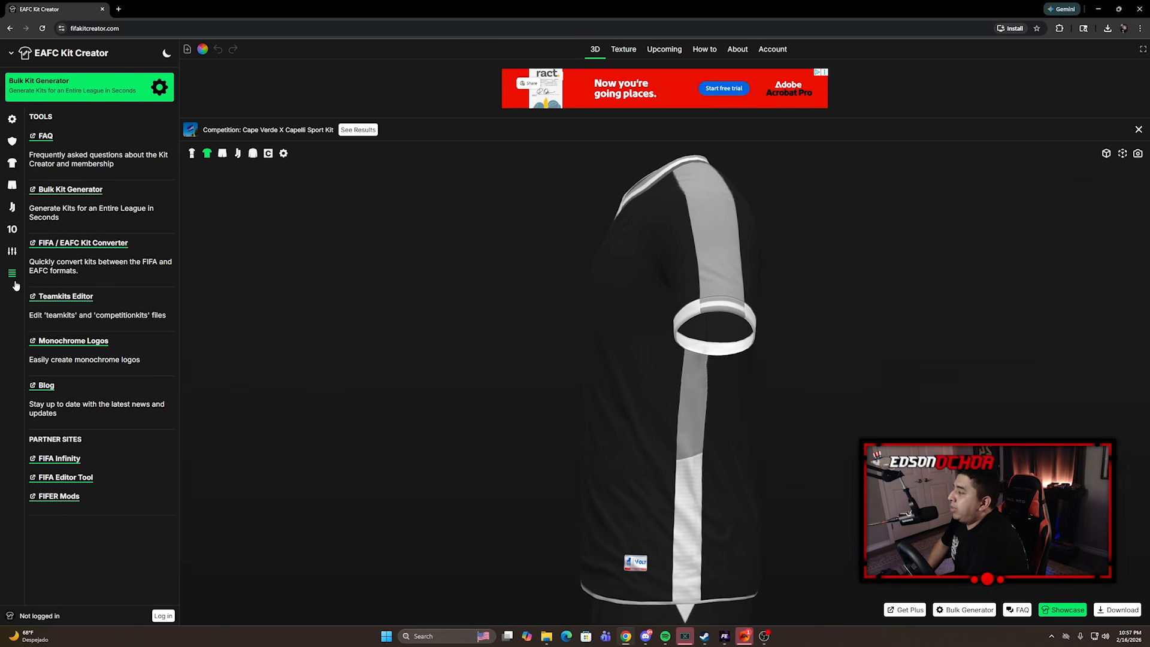
pyautogui.click(11, 118)
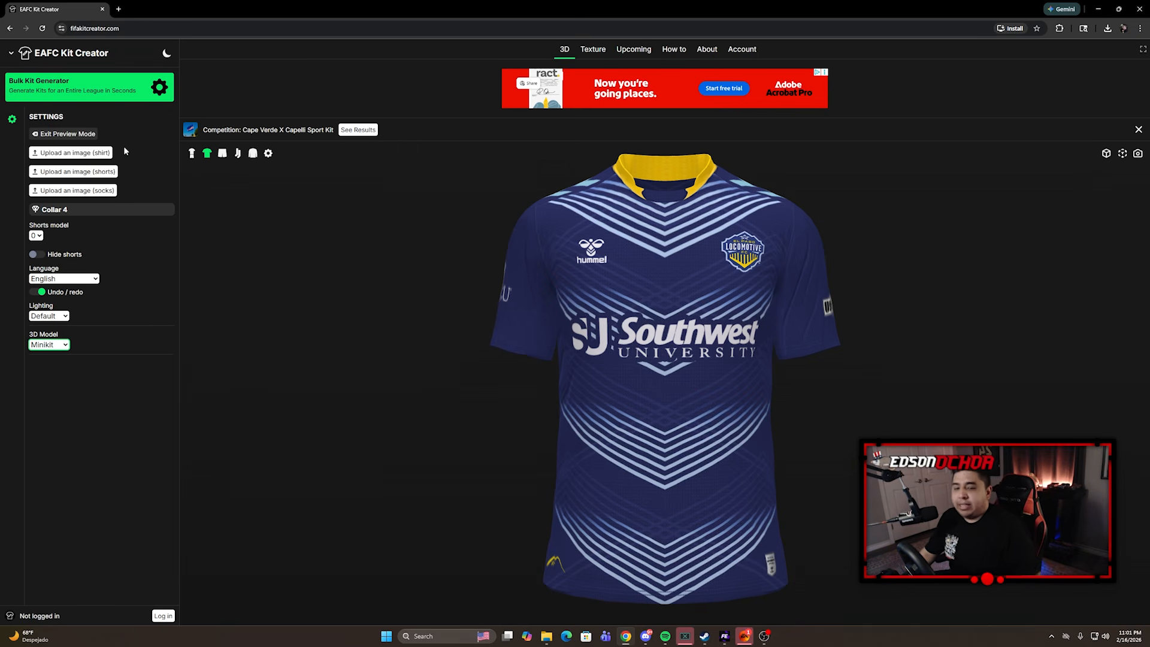
# Upload the test home image as the shirt texture and set its collar to Collar 5
pyautogui.click(60, 155)
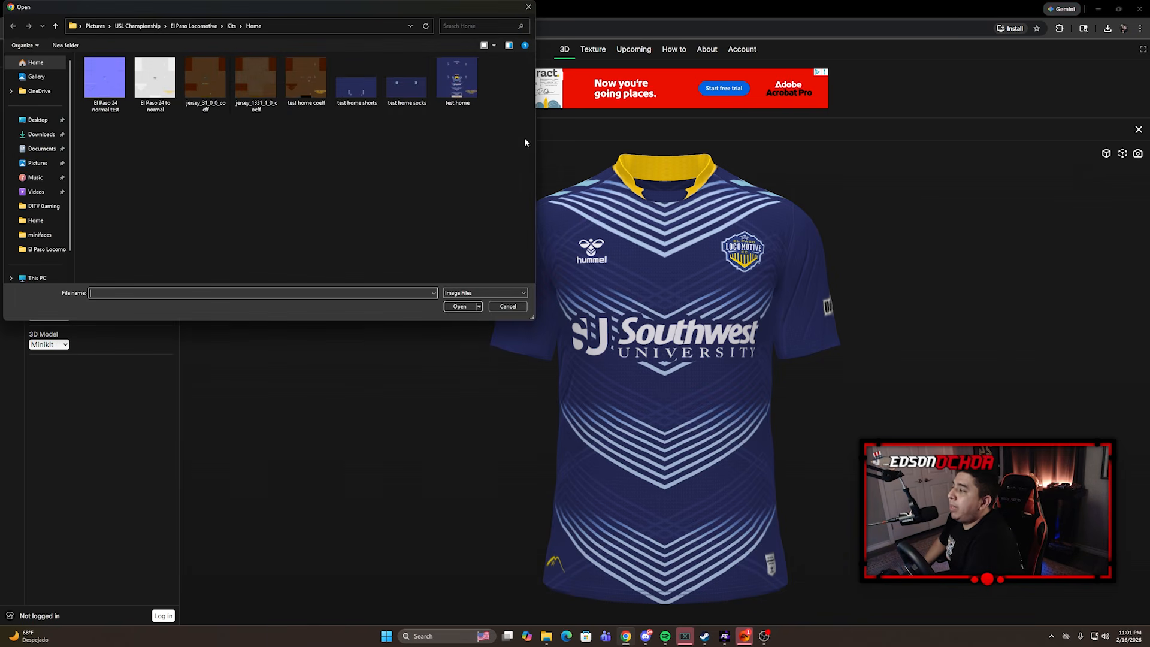
pyautogui.doubleClick(468, 84)
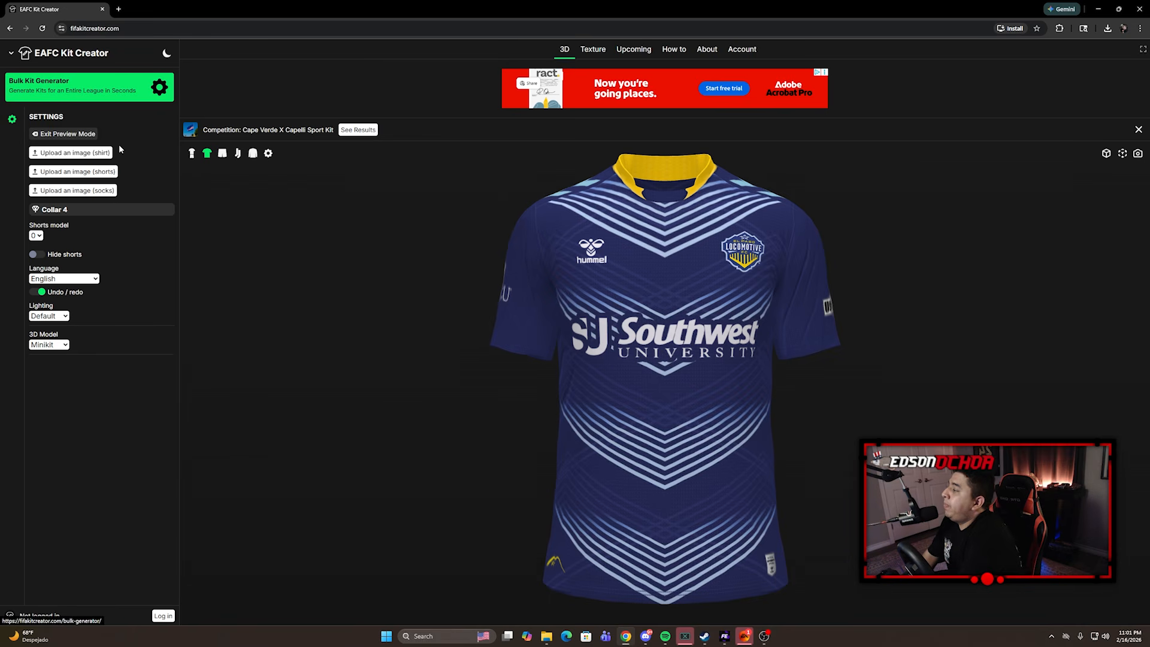
pyautogui.click(72, 209)
pyautogui.click(84, 267)
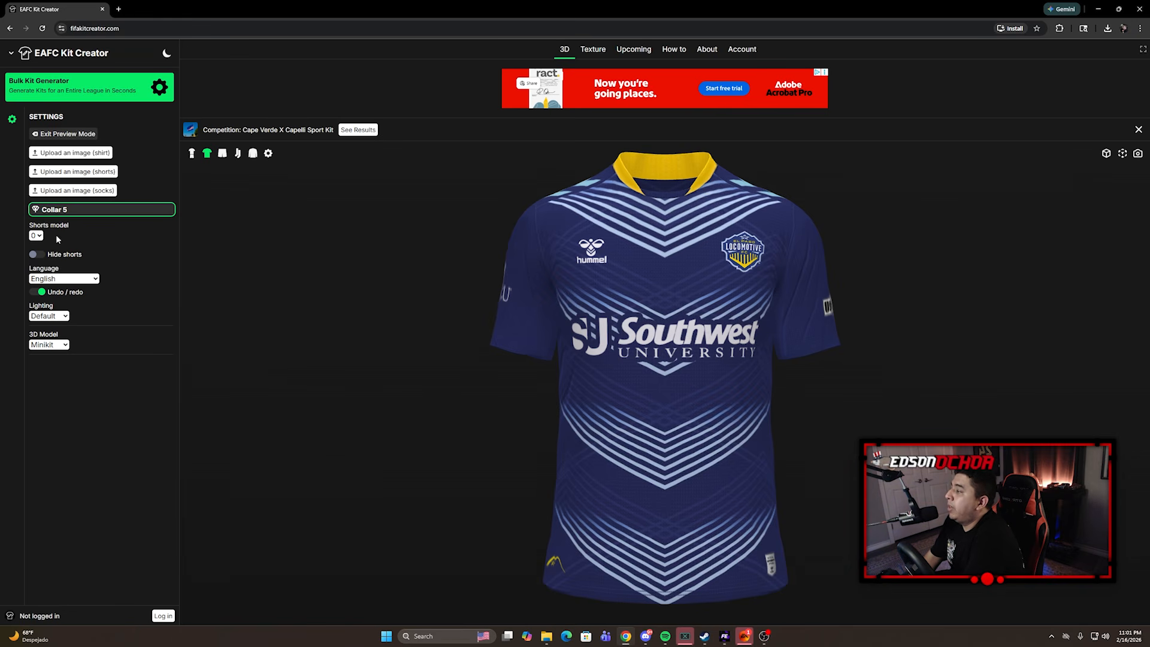
# Check the full kit preview, return to the shirt view, and hide the shorts
pyautogui.click(192, 153)
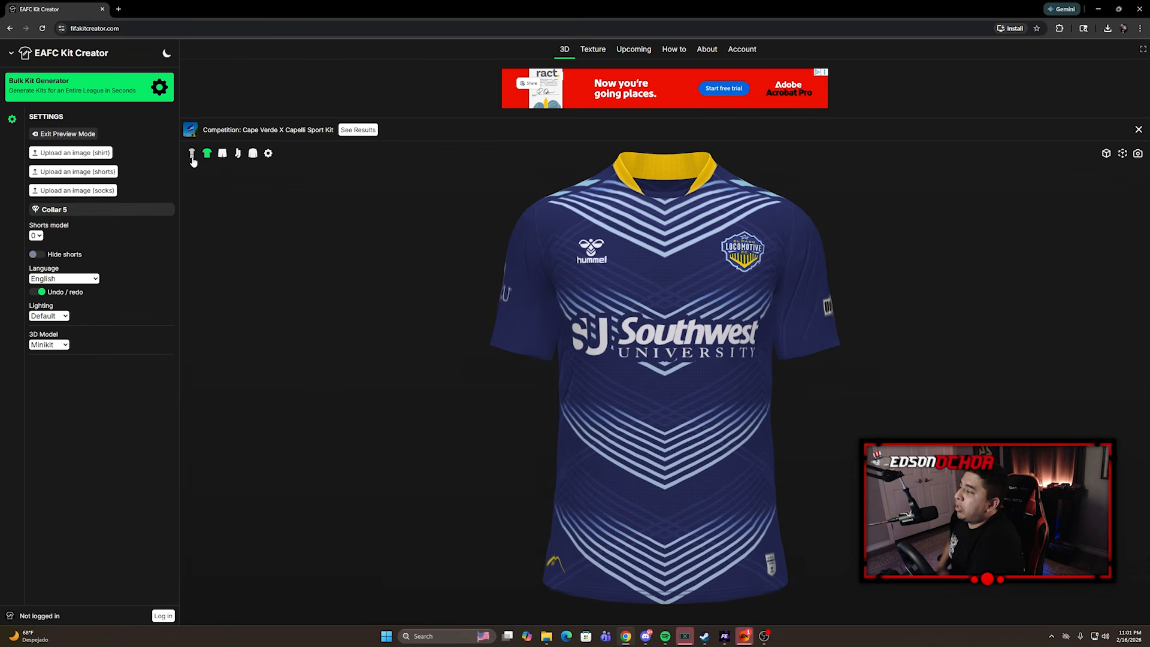
pyautogui.click(207, 153)
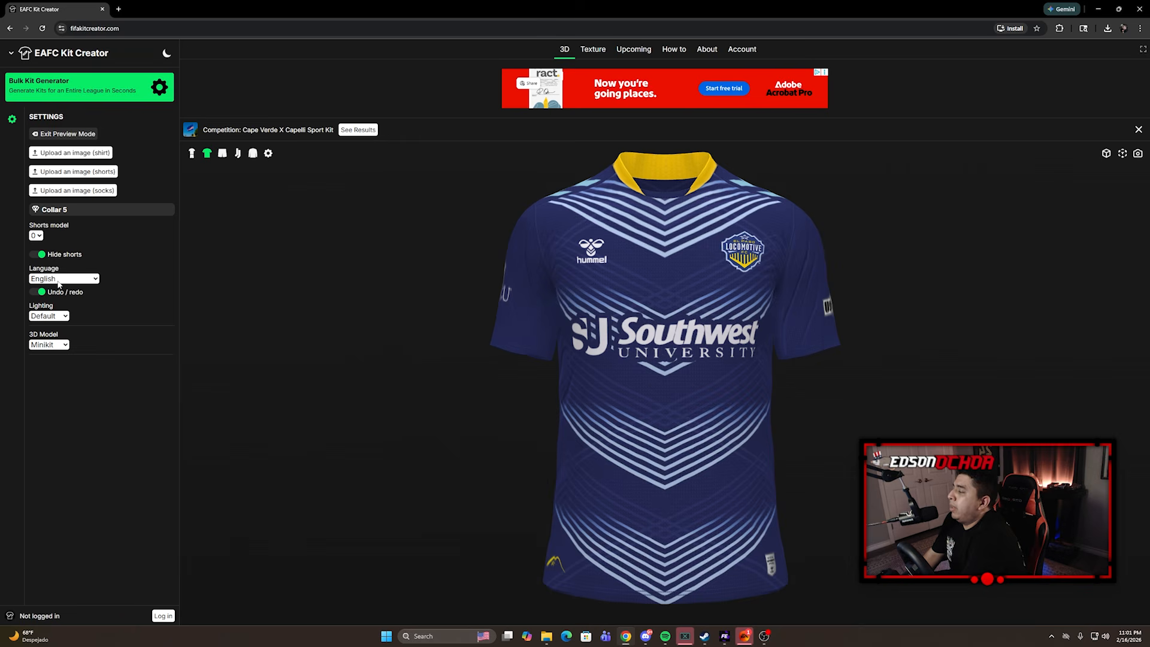
# Compare the shirt under the Default, Default 2 and Default 3 lighting presets
pyautogui.click(62, 321)
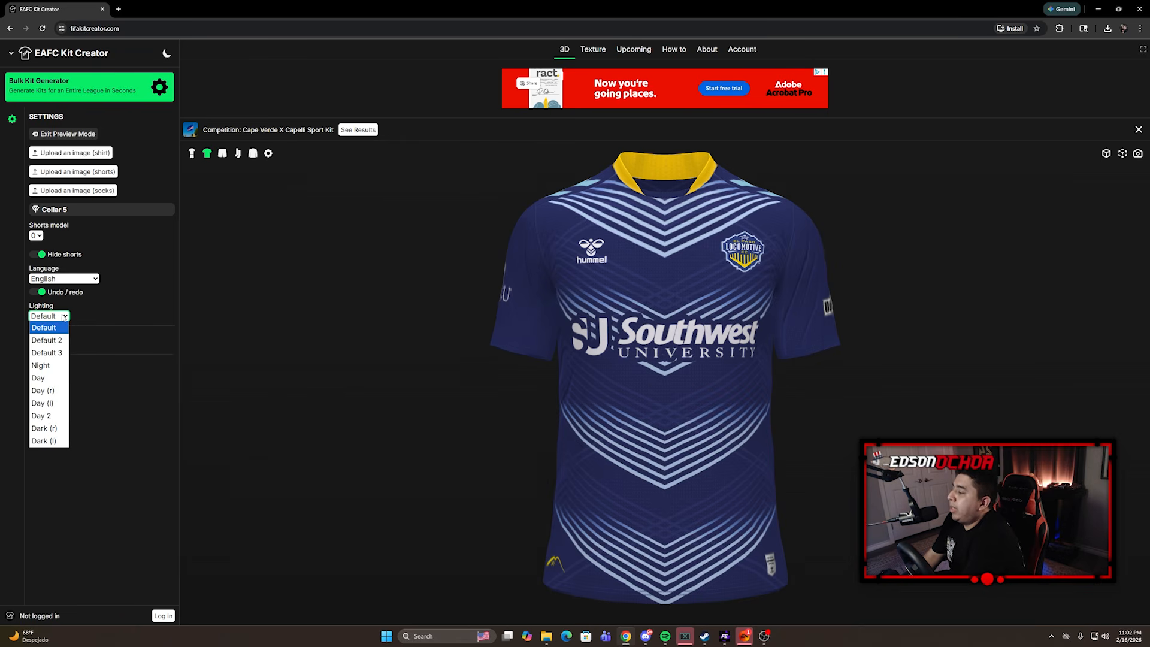
pyautogui.click(64, 340)
pyautogui.click(62, 316)
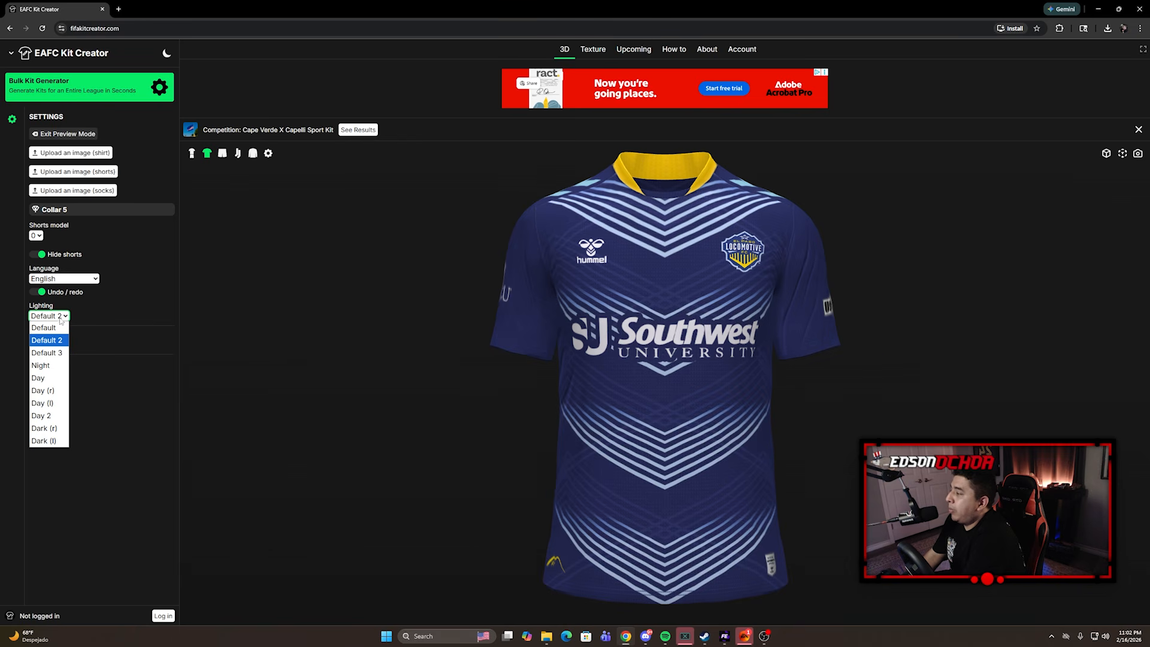
pyautogui.click(60, 355)
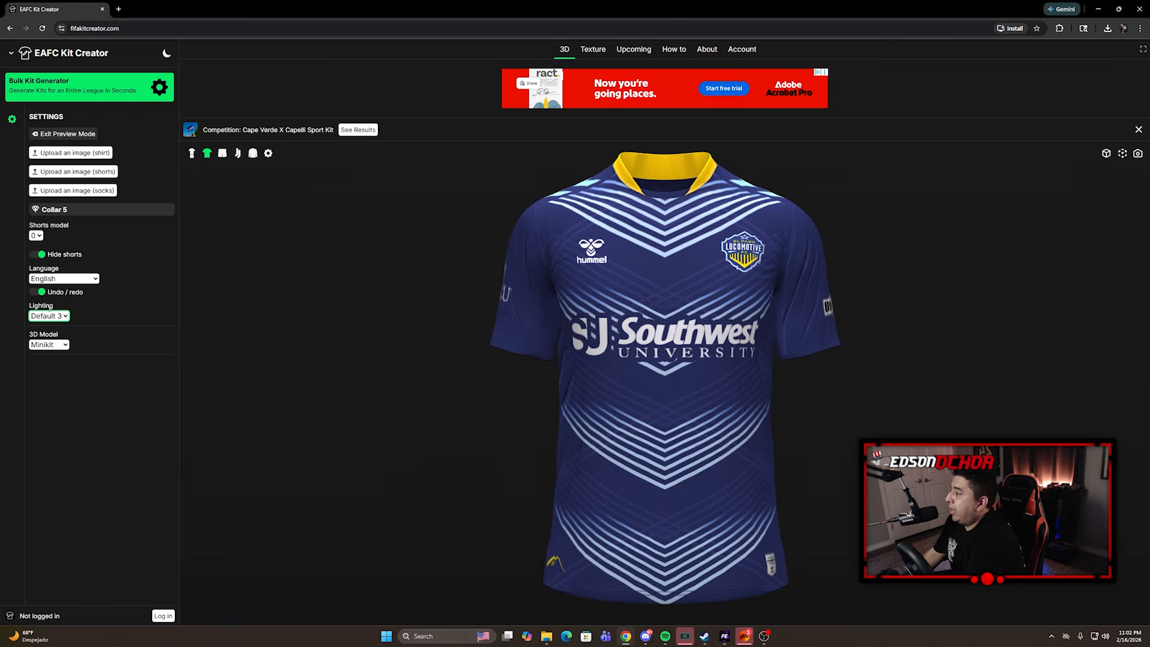
pyautogui.click(49, 316)
pyautogui.click(56, 329)
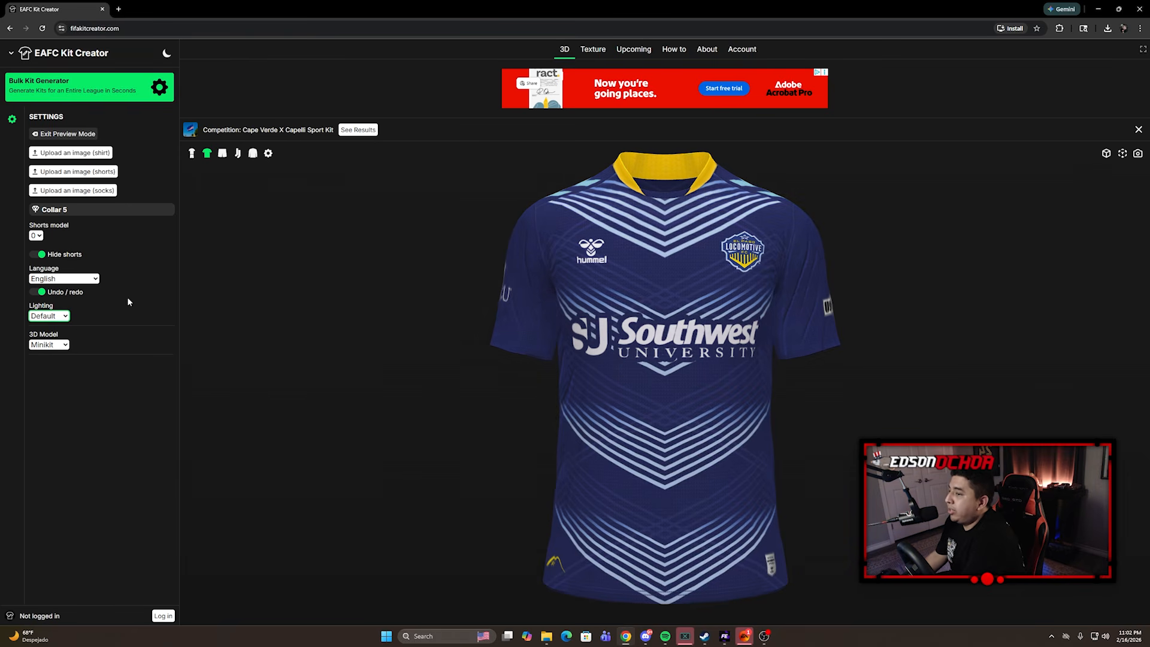
pyautogui.click(51, 316)
pyautogui.click(57, 340)
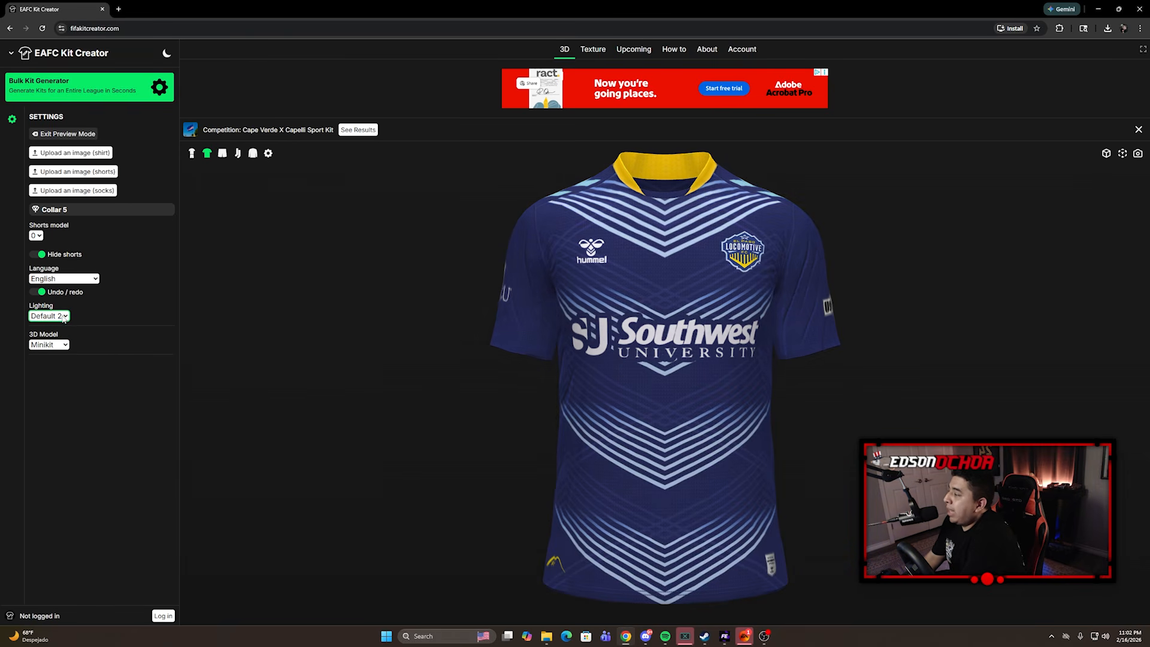
pyautogui.click(63, 315)
pyautogui.click(60, 355)
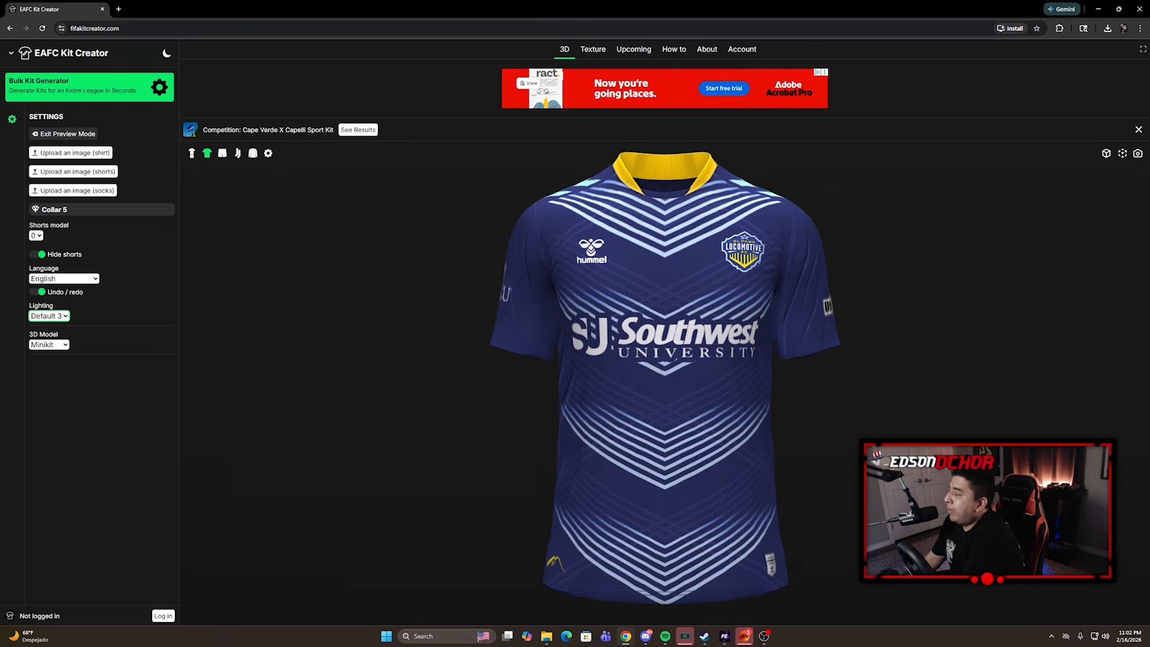
# Try the Night, Day, Day (r) and Day (l) lighting on the shirt, and set the lighting to Day 2
pyautogui.click(66, 317)
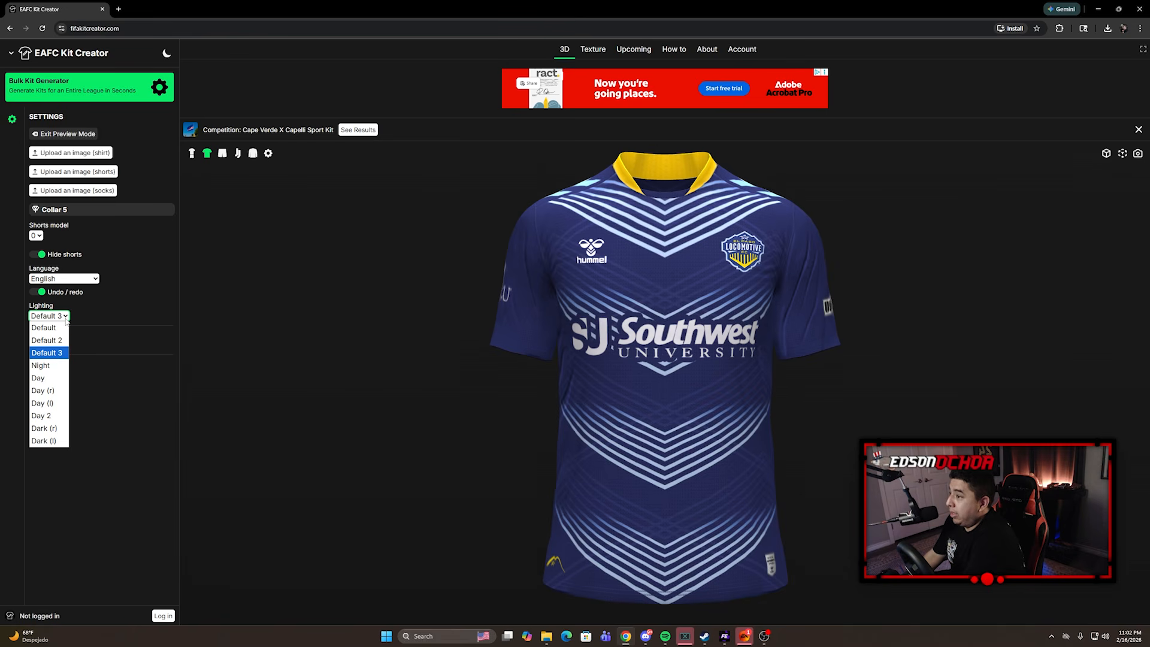
pyautogui.click(60, 366)
pyautogui.click(62, 317)
pyautogui.click(45, 377)
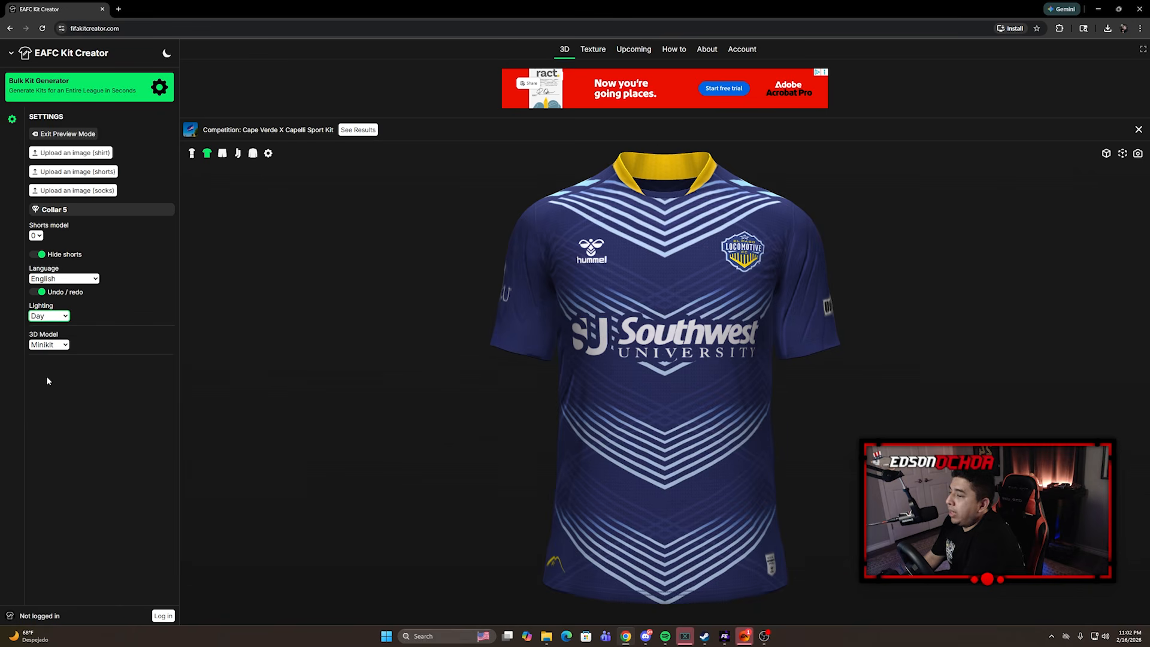
pyautogui.click(62, 317)
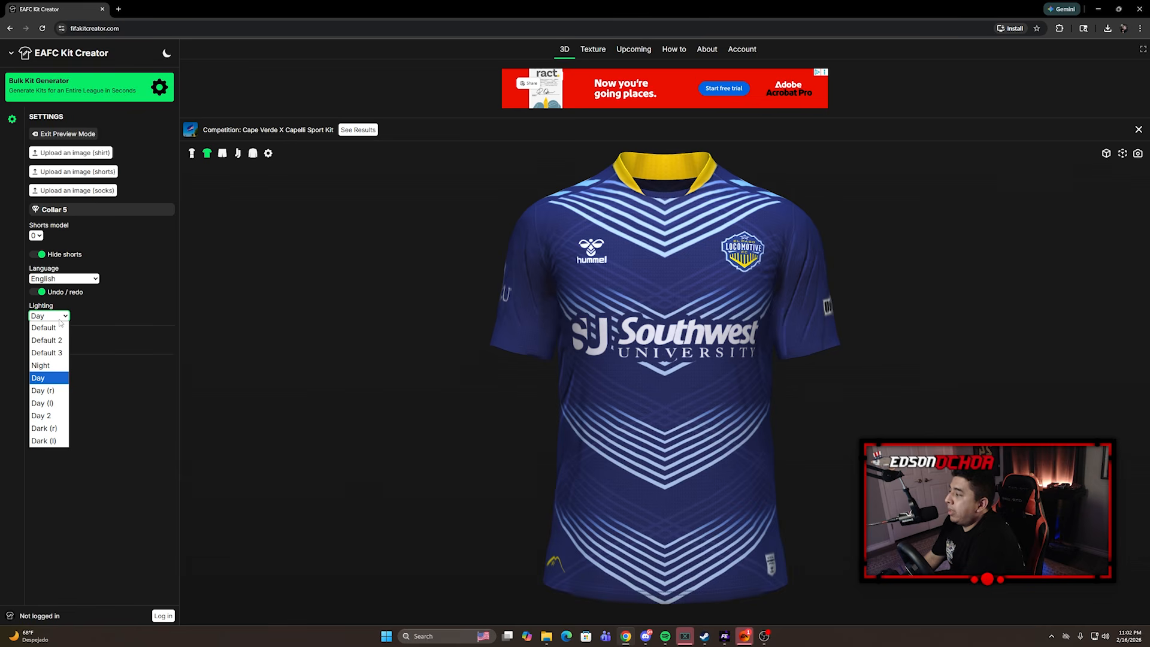
pyautogui.click(42, 389)
pyautogui.click(63, 318)
pyautogui.click(42, 403)
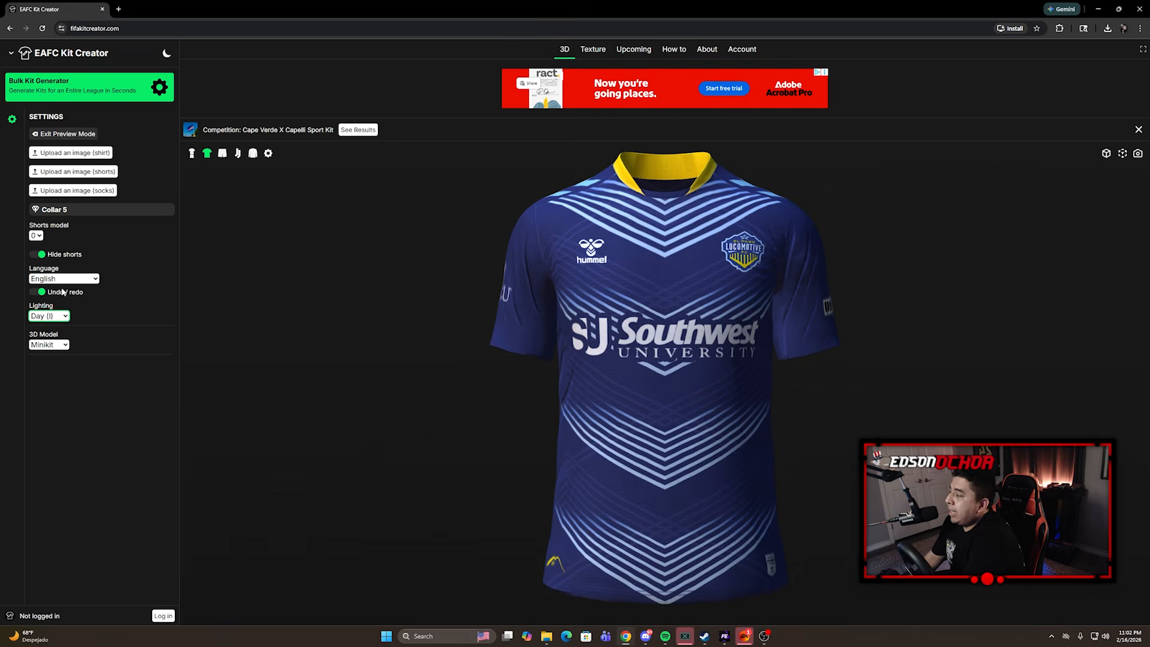
pyautogui.click(60, 317)
pyautogui.click(44, 415)
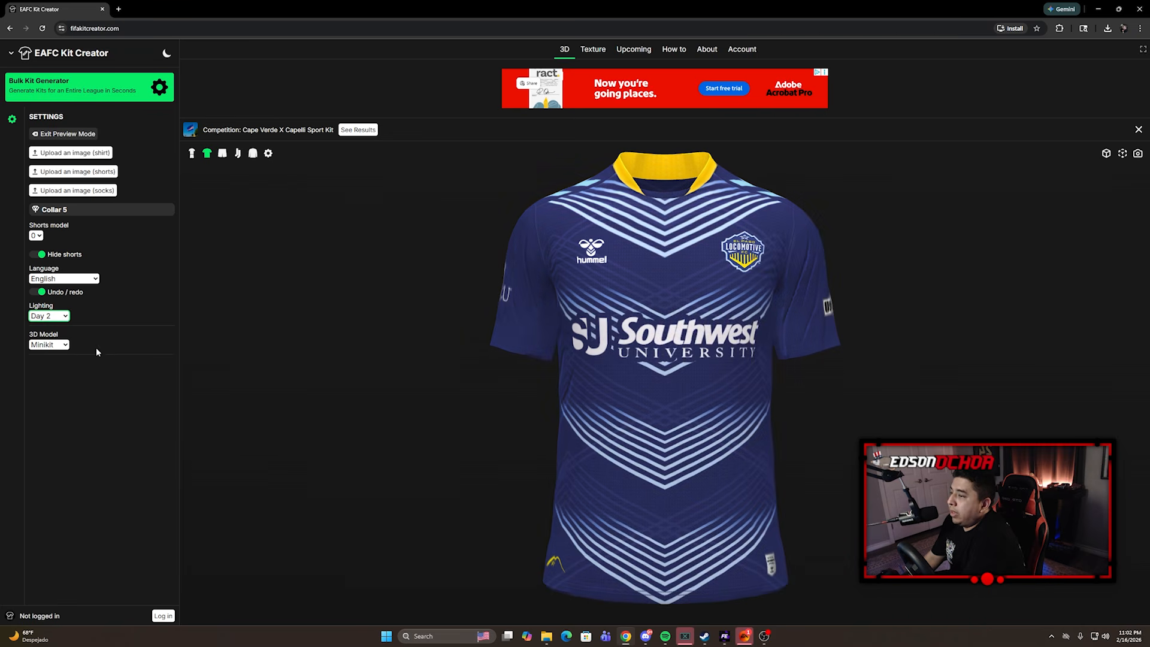
# Try the Dark (r) and Dark (l) lighting on the shirt
pyautogui.click(59, 316)
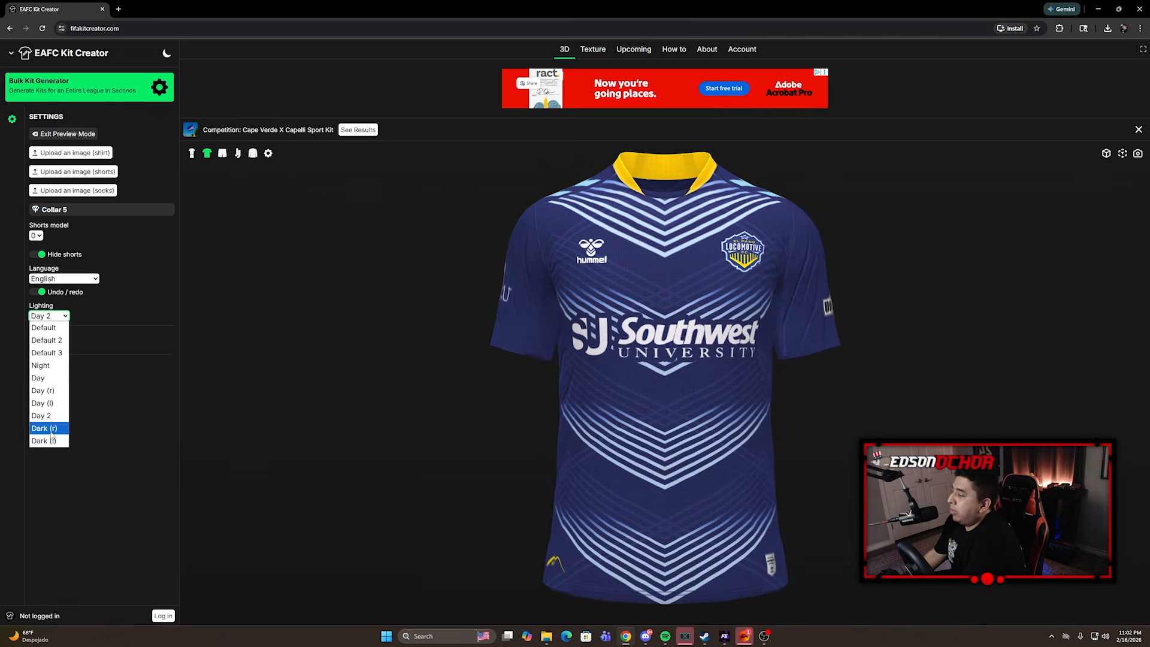
pyautogui.click(42, 428)
pyautogui.click(59, 316)
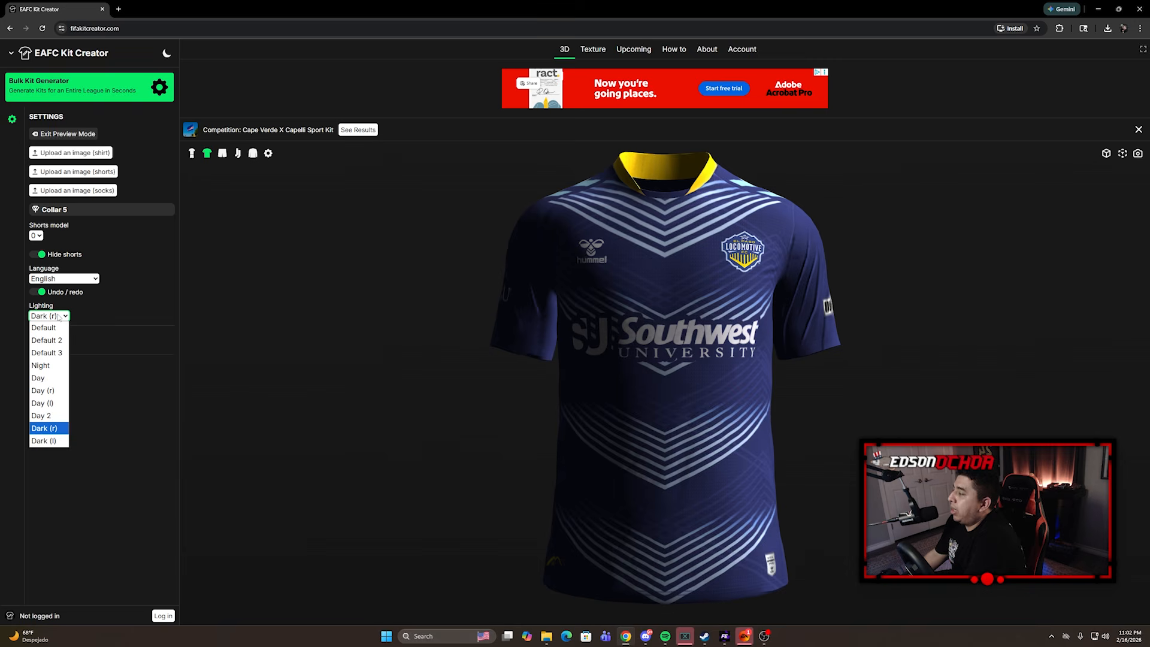
pyautogui.click(58, 442)
# Compare the Default 2, Default 3 and Default lighting on the shirt, and set the lighting to Default 2
pyautogui.click(60, 316)
pyautogui.click(48, 340)
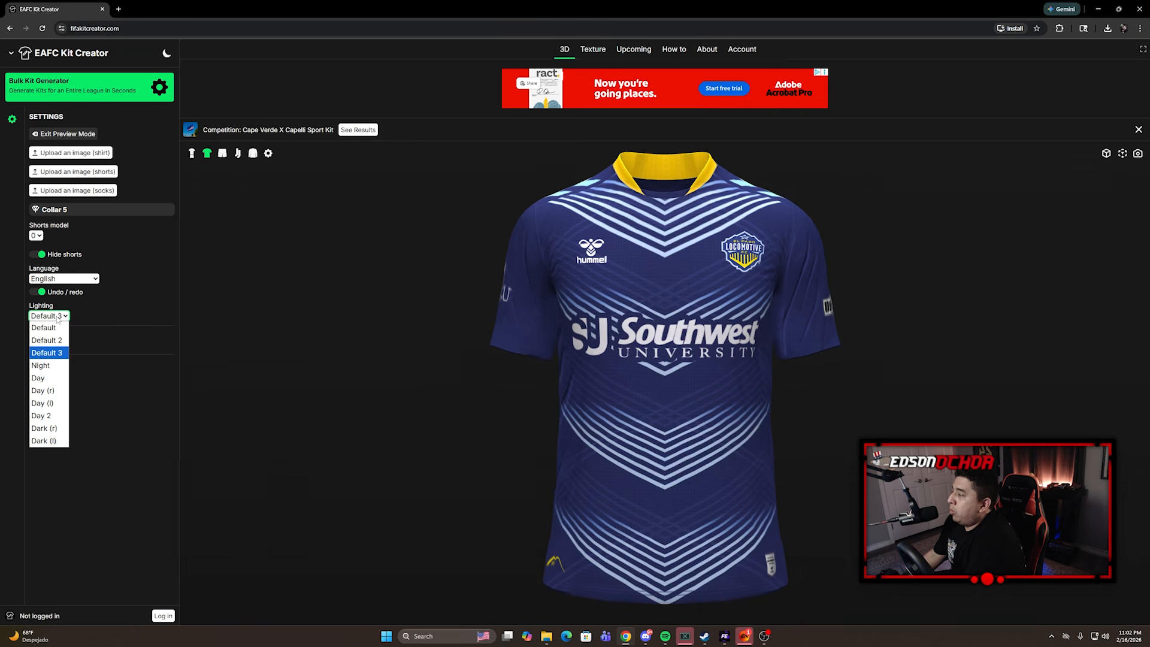
pyautogui.click(67, 316)
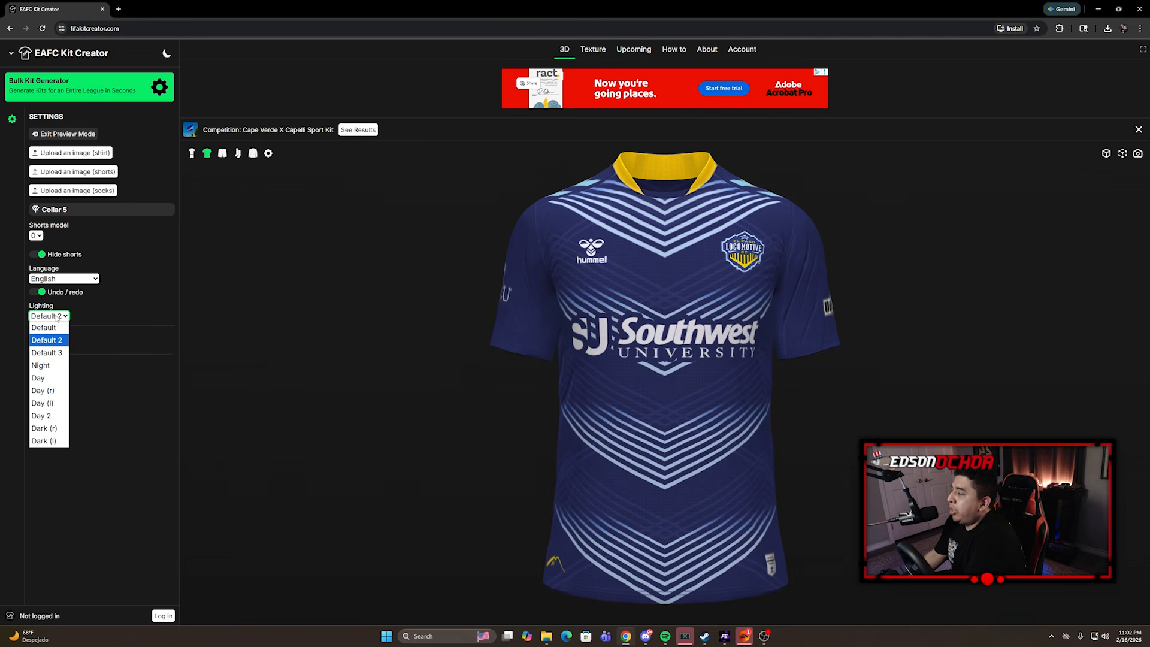
pyautogui.click(60, 350)
pyautogui.click(67, 316)
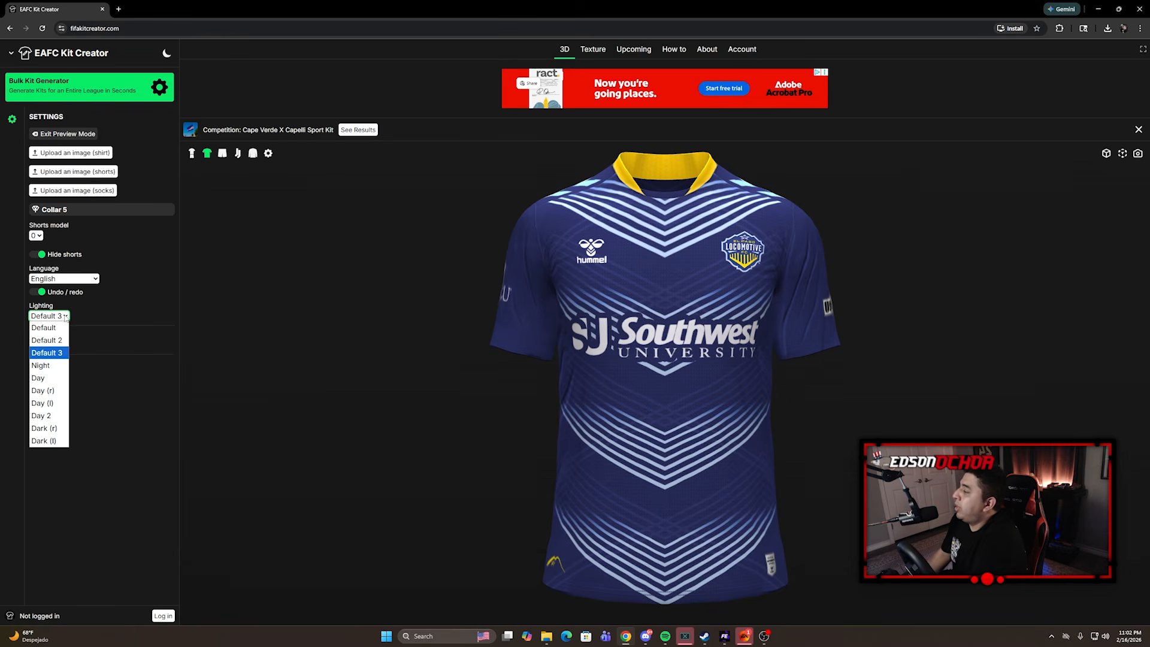
pyautogui.click(57, 331)
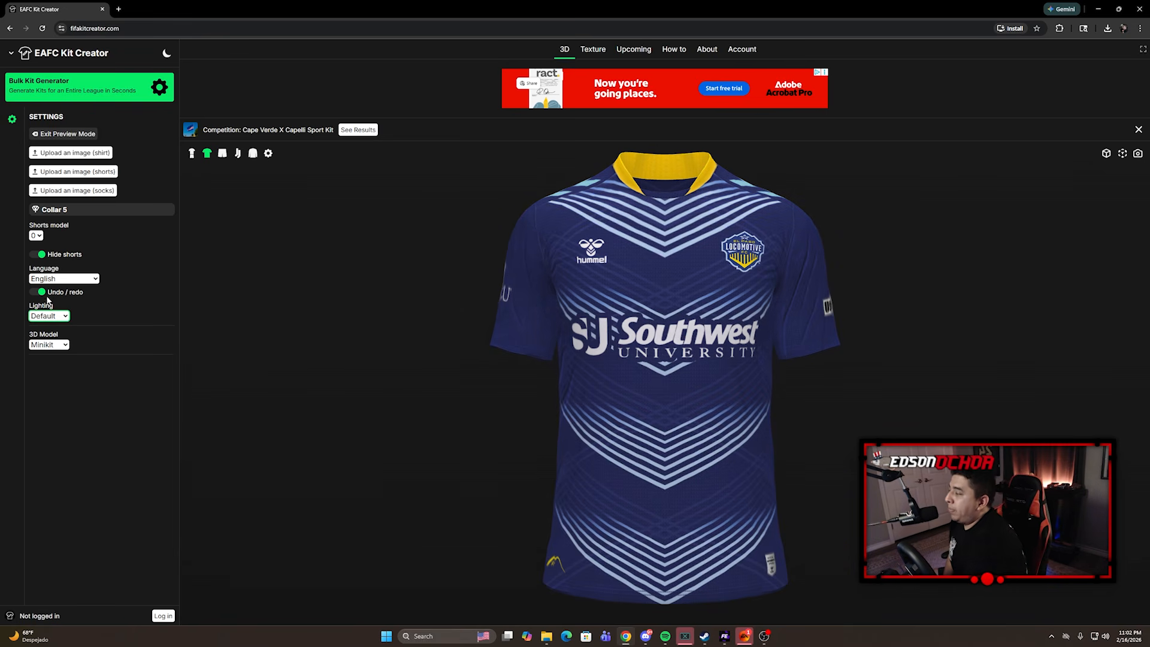
pyautogui.click(63, 316)
pyautogui.click(63, 341)
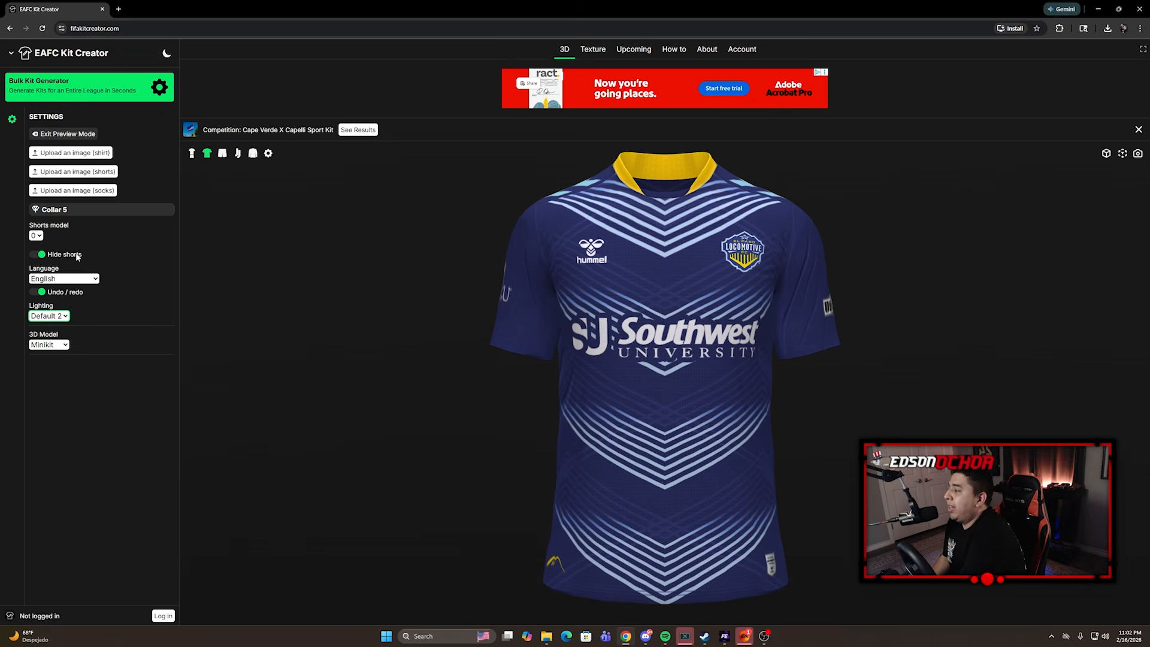
# Try the Flying 3D model, return the shirt to the Minikit model, and open the home shirt's save preview
pyautogui.click(53, 346)
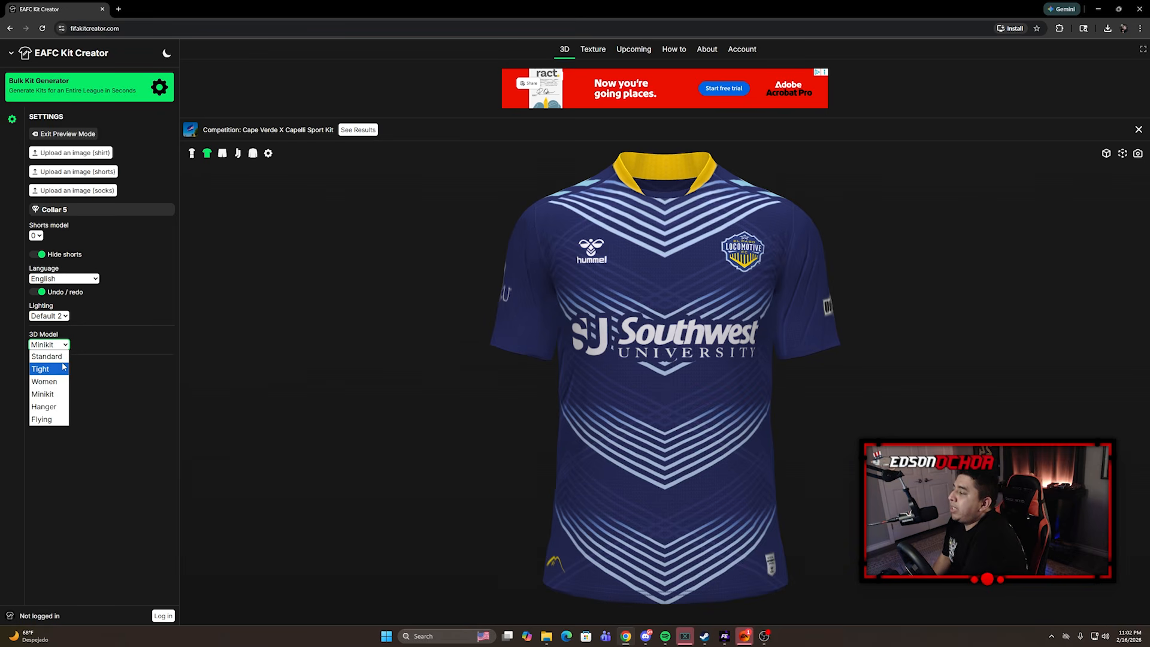
pyautogui.click(44, 356)
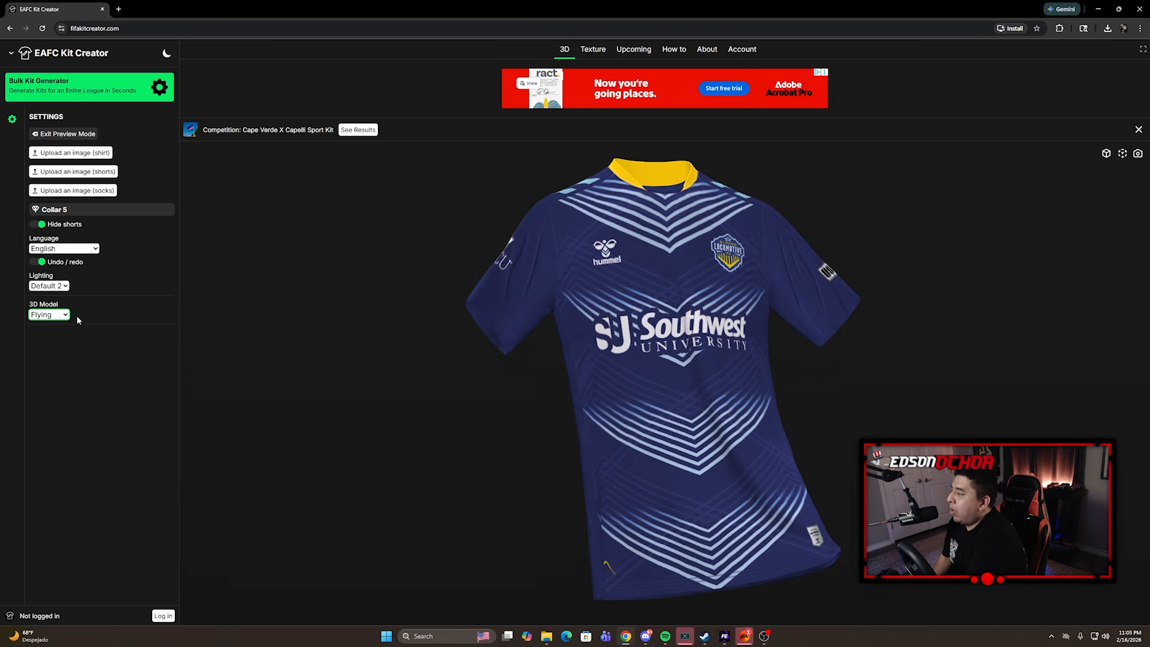
pyautogui.click(51, 316)
pyautogui.click(45, 364)
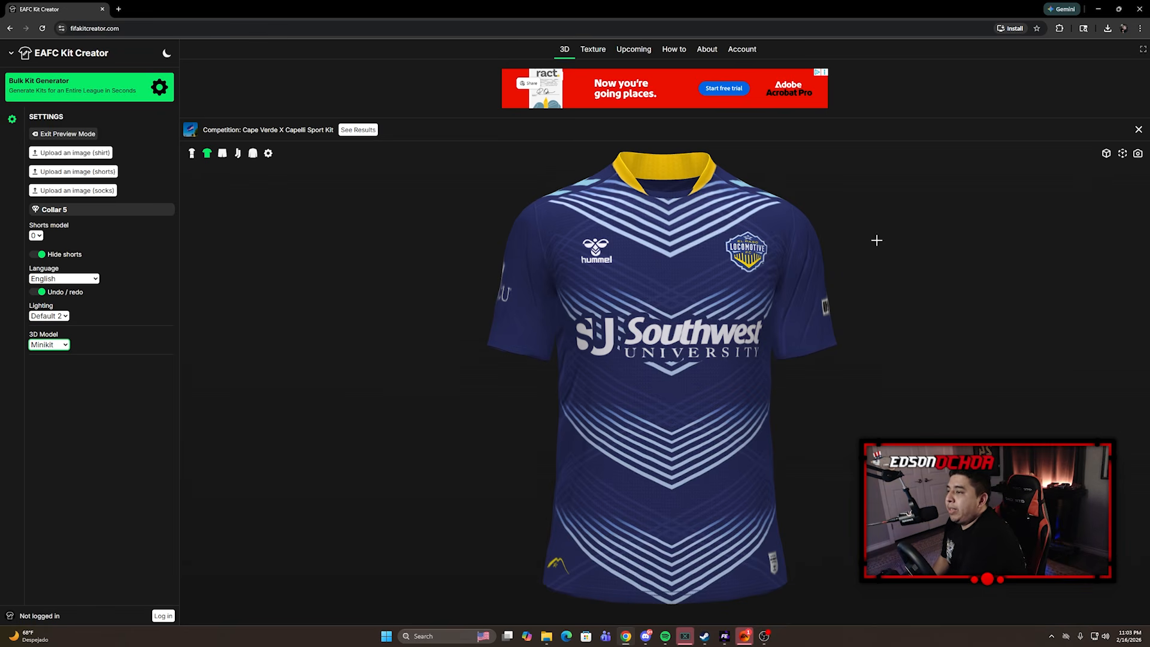
pyautogui.click(1137, 153)
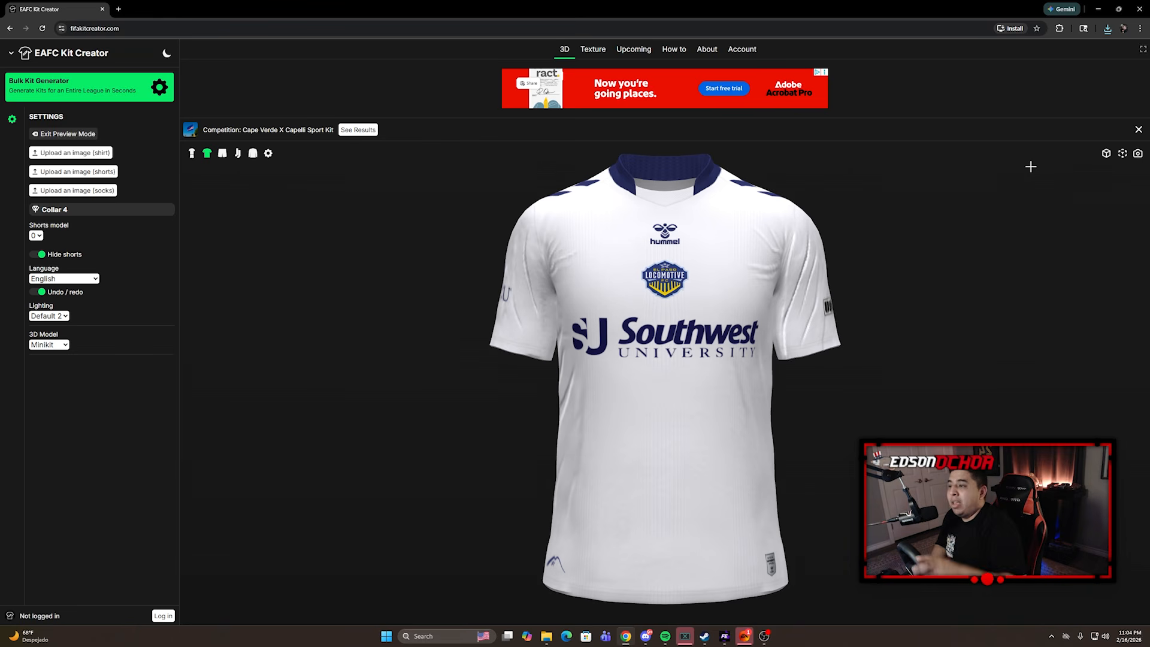
# Check the white away shirt from the Side view and by rotating it, and return to the Front view
pyautogui.click(1107, 153)
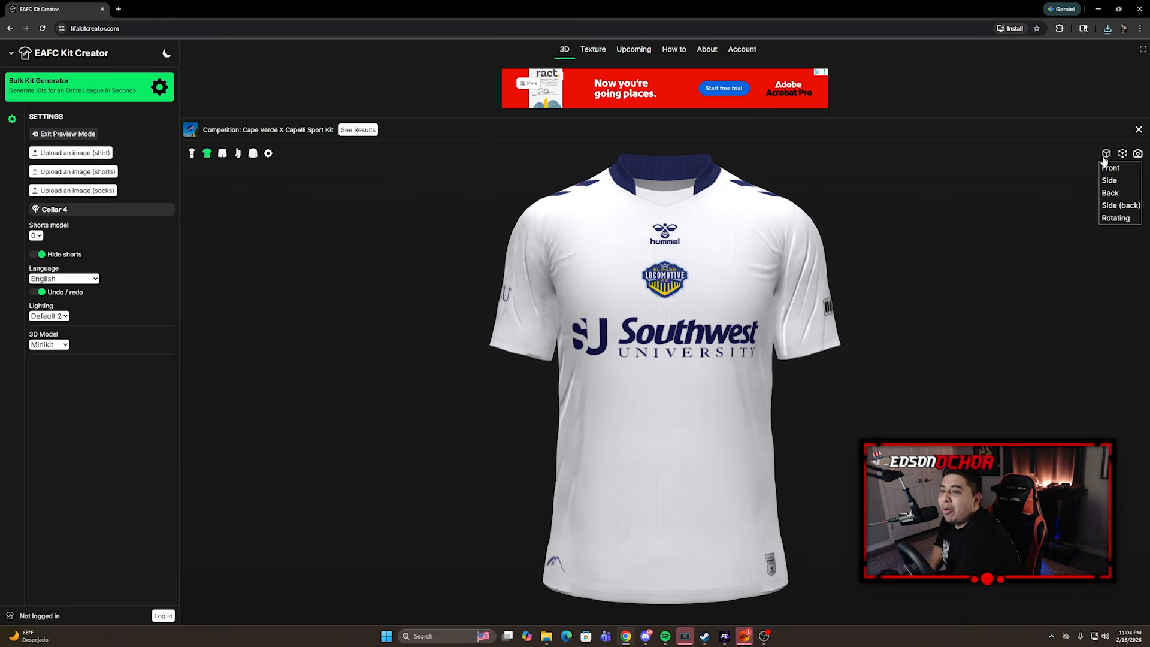
pyautogui.click(1118, 180)
pyautogui.moveTo(728, 283); pyautogui.dragTo(662, 300)
pyautogui.moveTo(924, 178); pyautogui.dragTo(1052, 159)
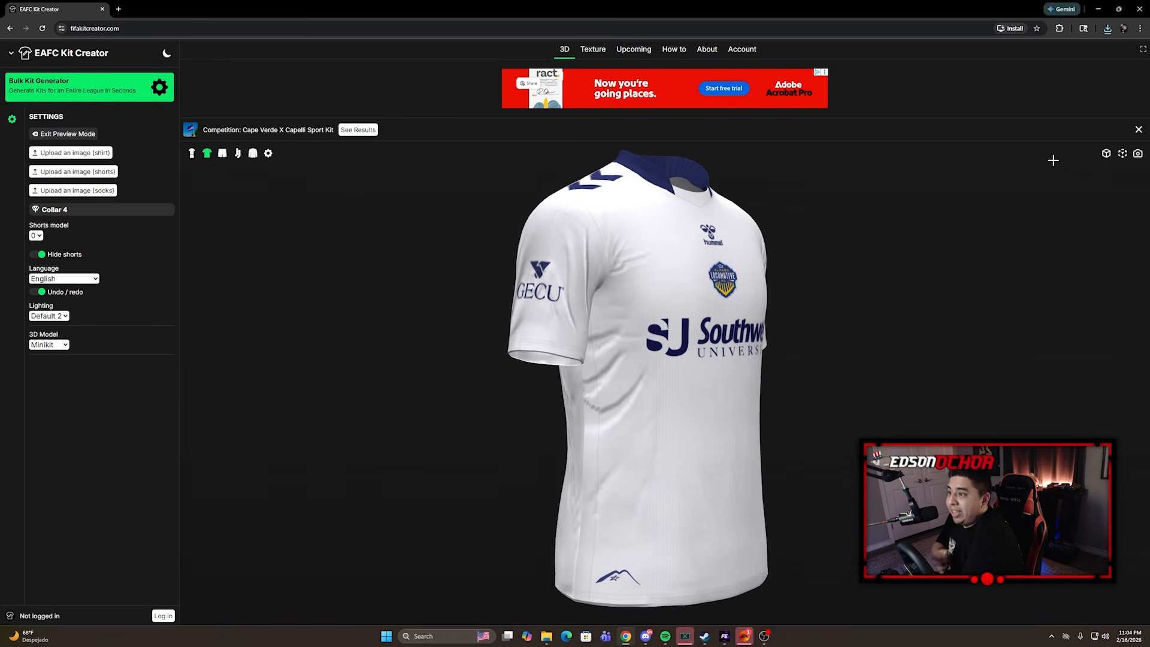
pyautogui.click(1106, 155)
pyautogui.click(1108, 171)
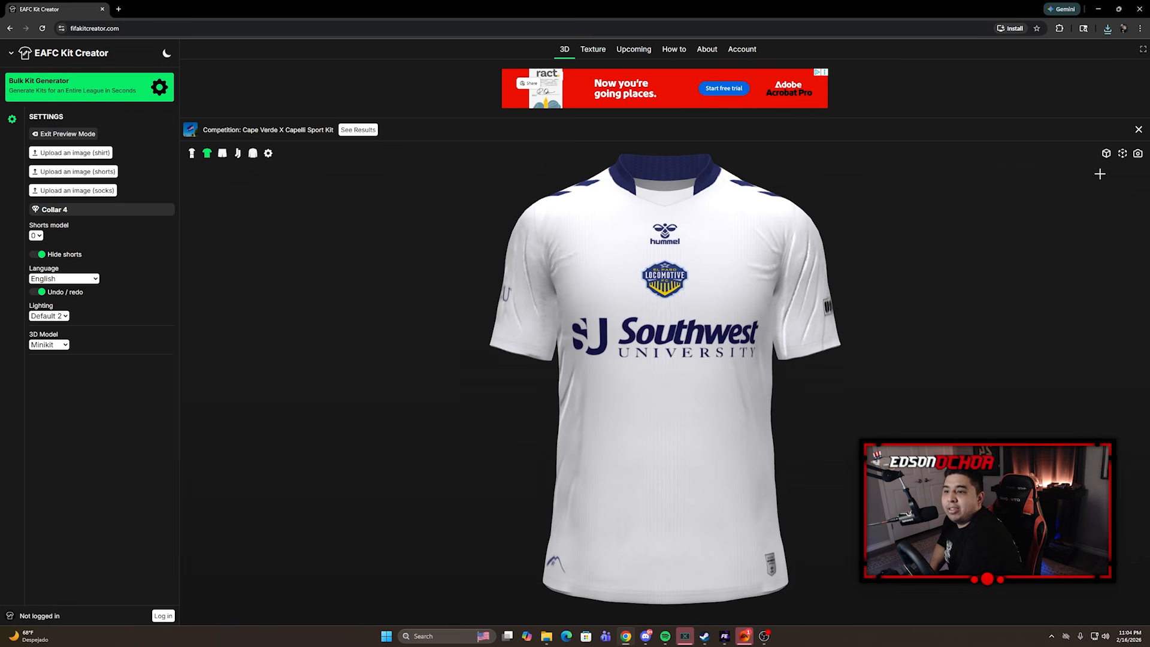
# Check the save preview with the white shirt turned sideways, and close it without saving
pyautogui.moveTo(779, 231); pyautogui.dragTo(983, 180)
pyautogui.click(1138, 154)
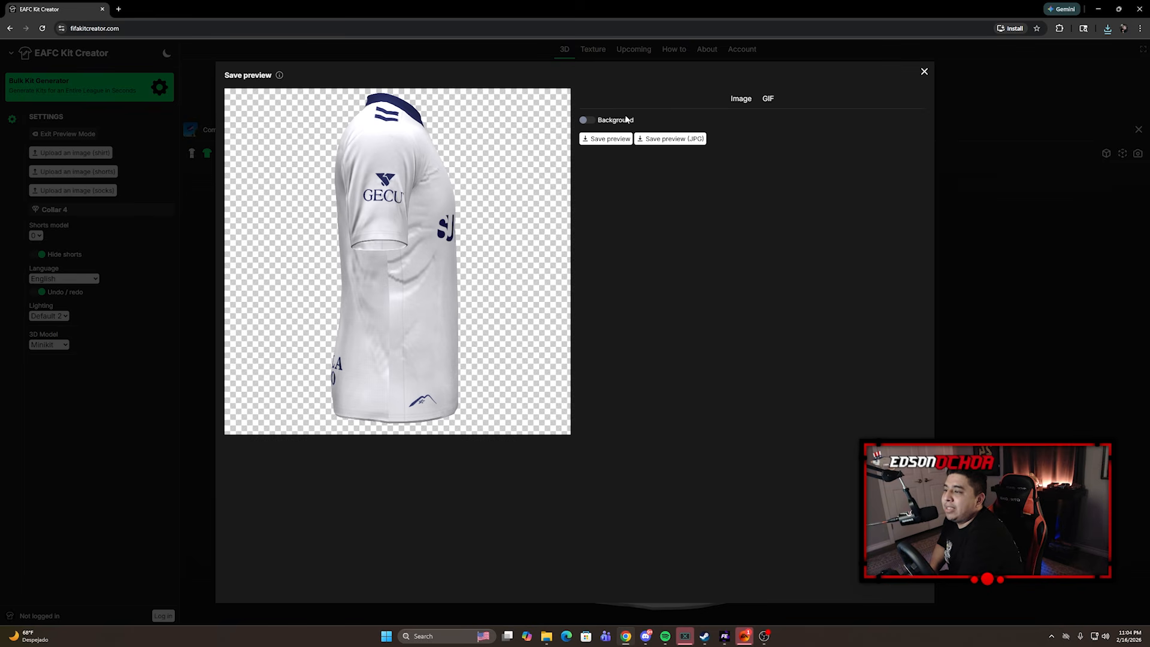
pyautogui.click(924, 71)
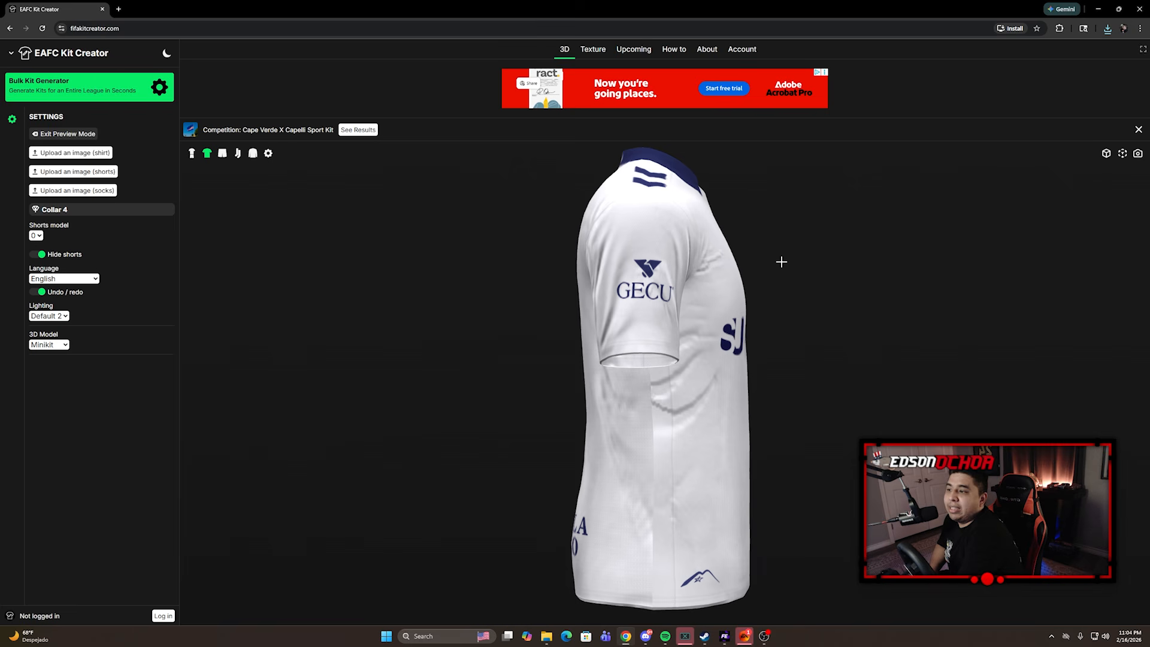
# Reset the white away shirt to the Front view and save its preview image without a background
pyautogui.click(1106, 154)
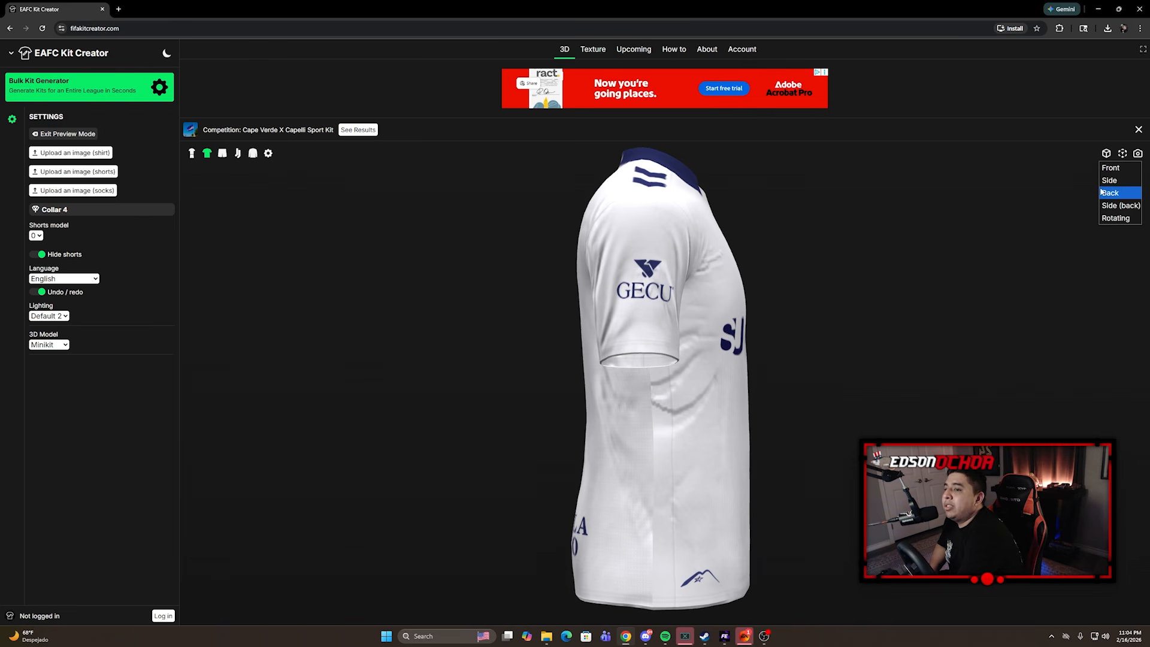
pyautogui.click(1111, 168)
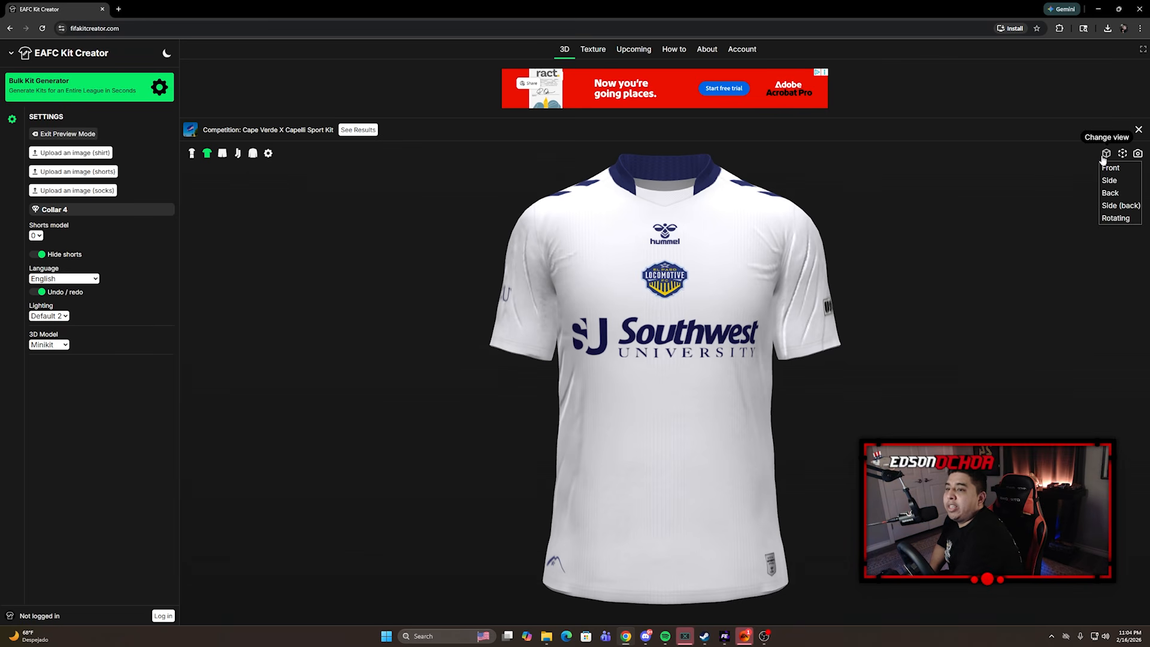
pyautogui.click(1137, 153)
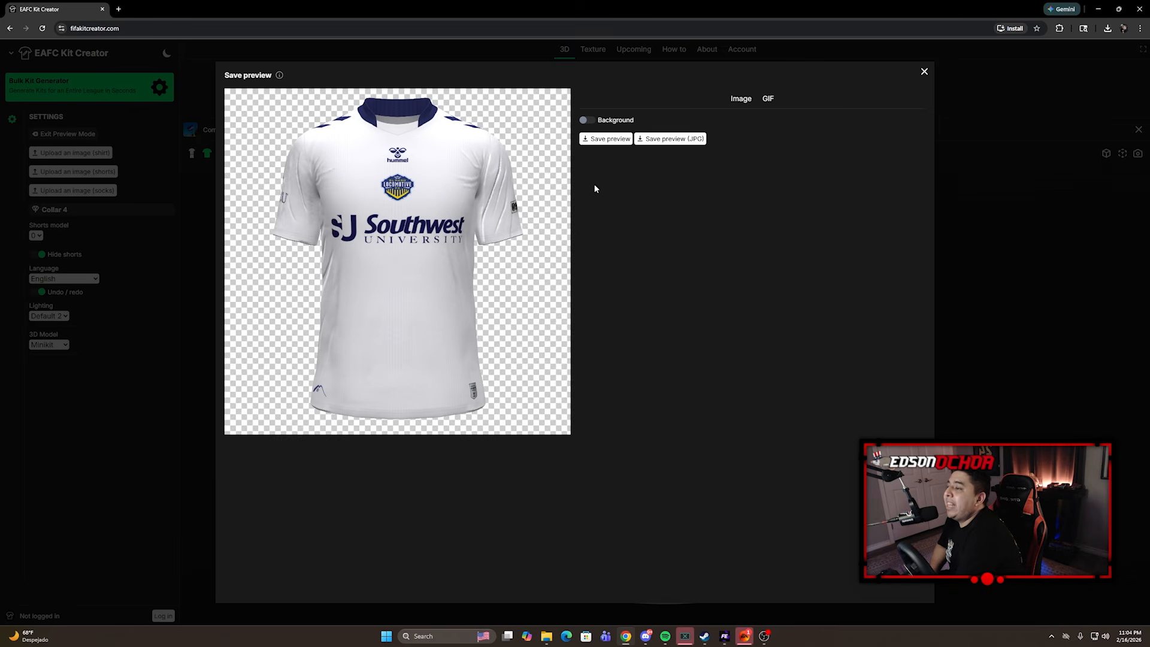
pyautogui.click(607, 139)
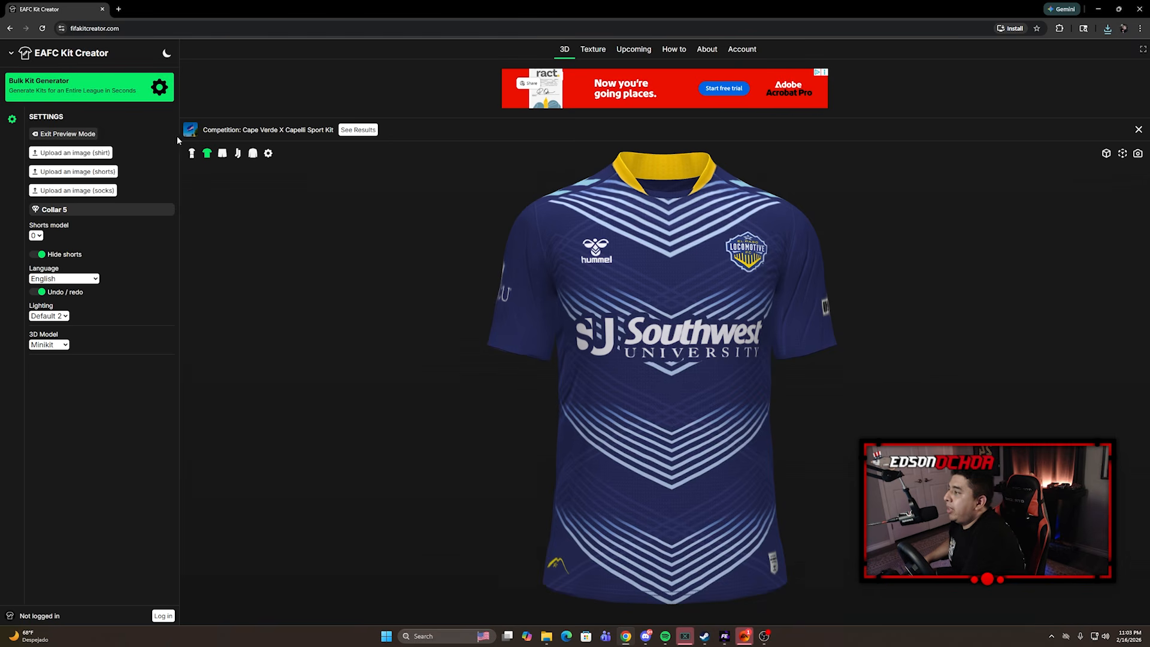
# Upload the white away shirt texture from the El Paso Locomotive Kits folder, set Collar 4, and open its save preview
pyautogui.click(83, 157)
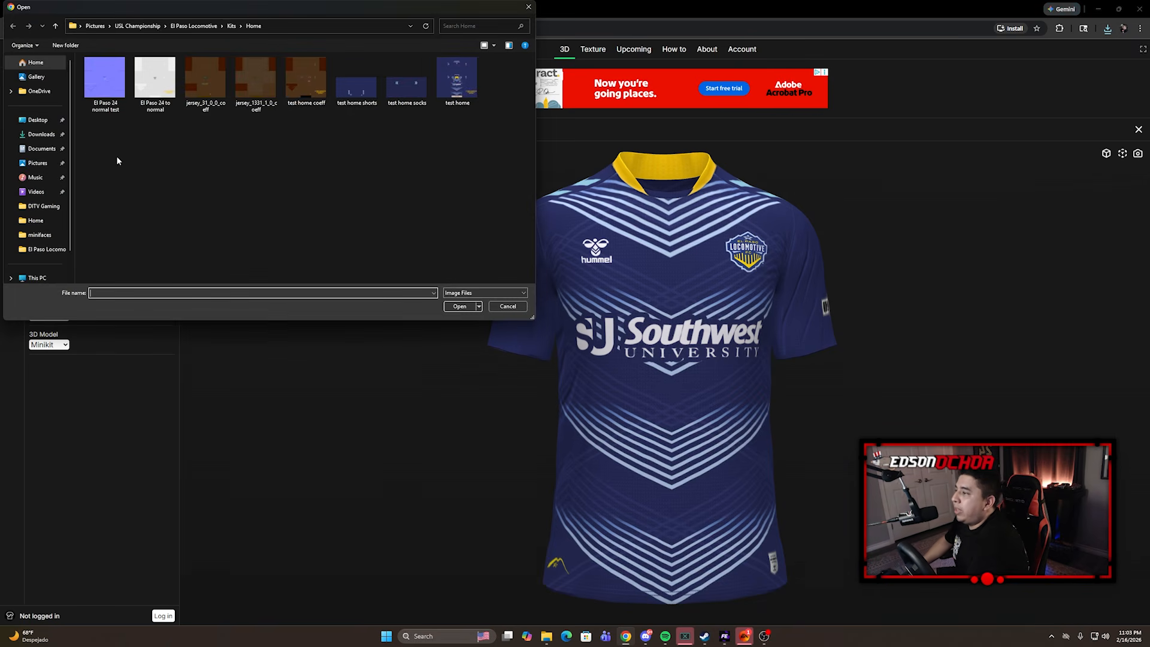
pyautogui.click(231, 22)
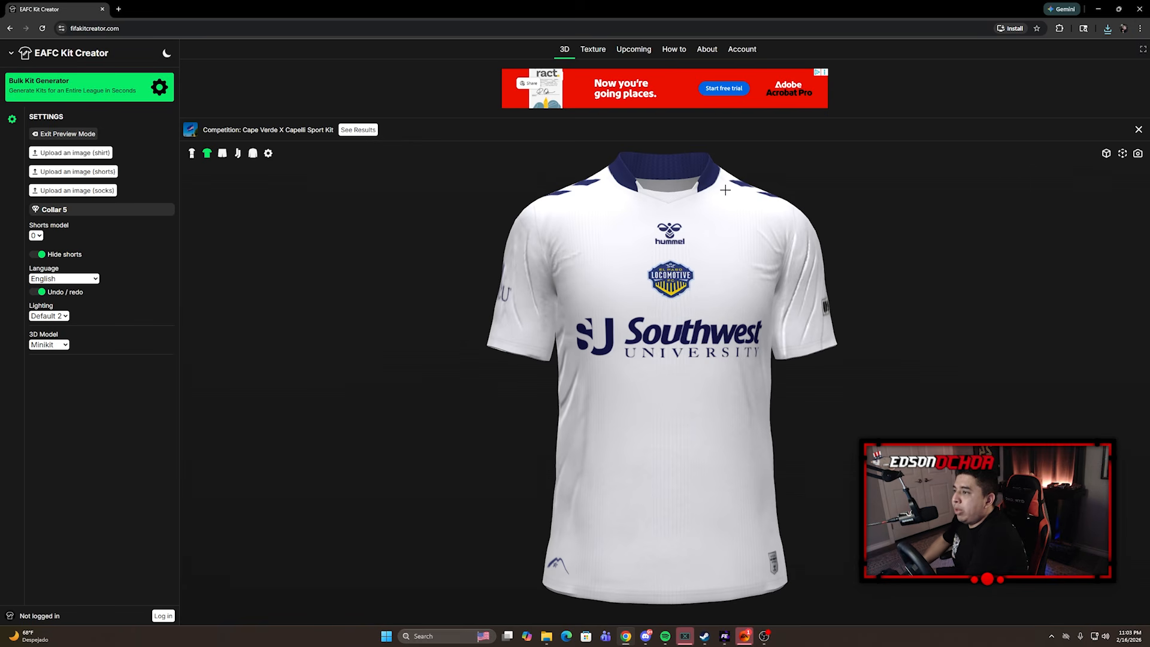
pyautogui.click(80, 212)
pyautogui.scroll(1, 109, 260)
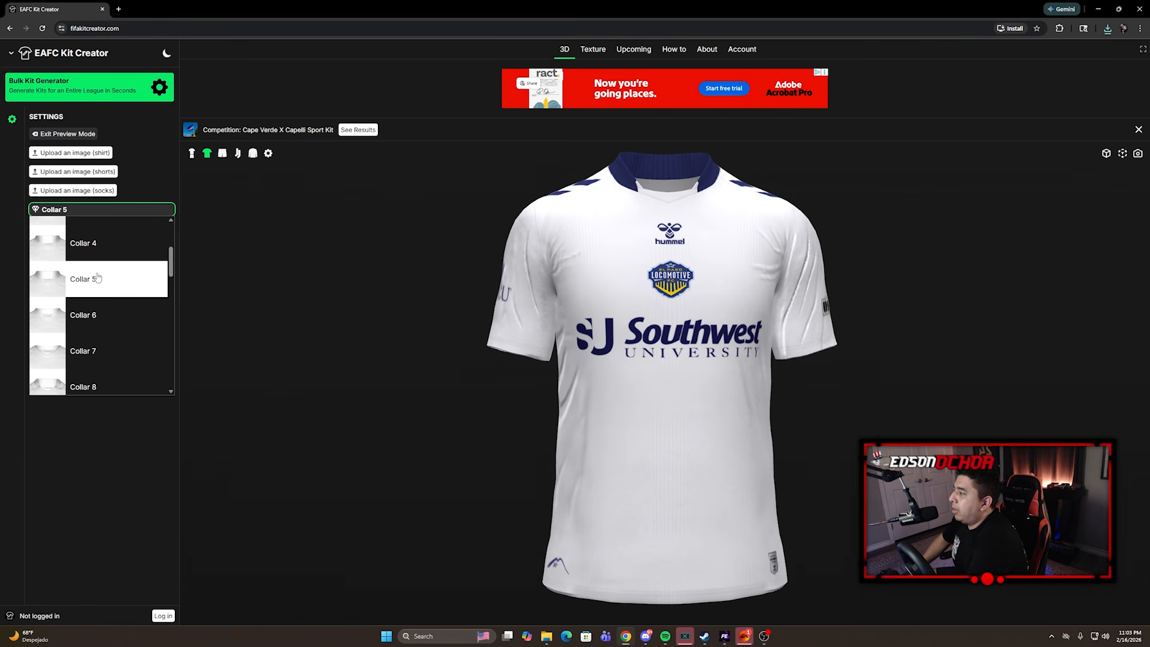
pyautogui.click(139, 249)
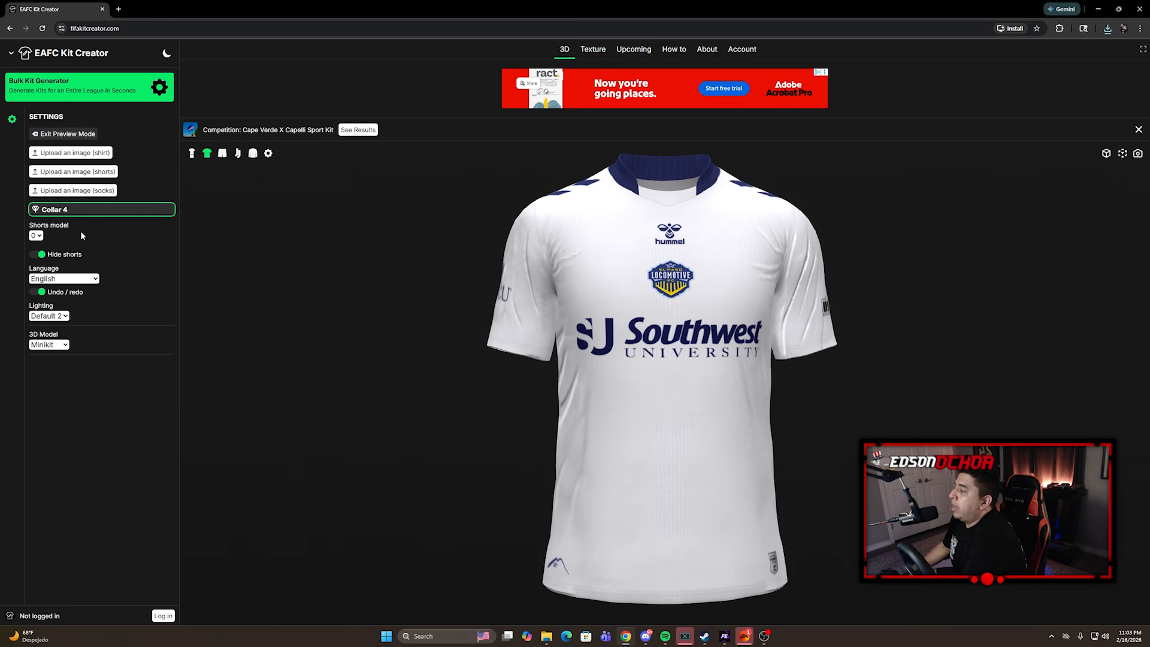
pyautogui.click(1140, 157)
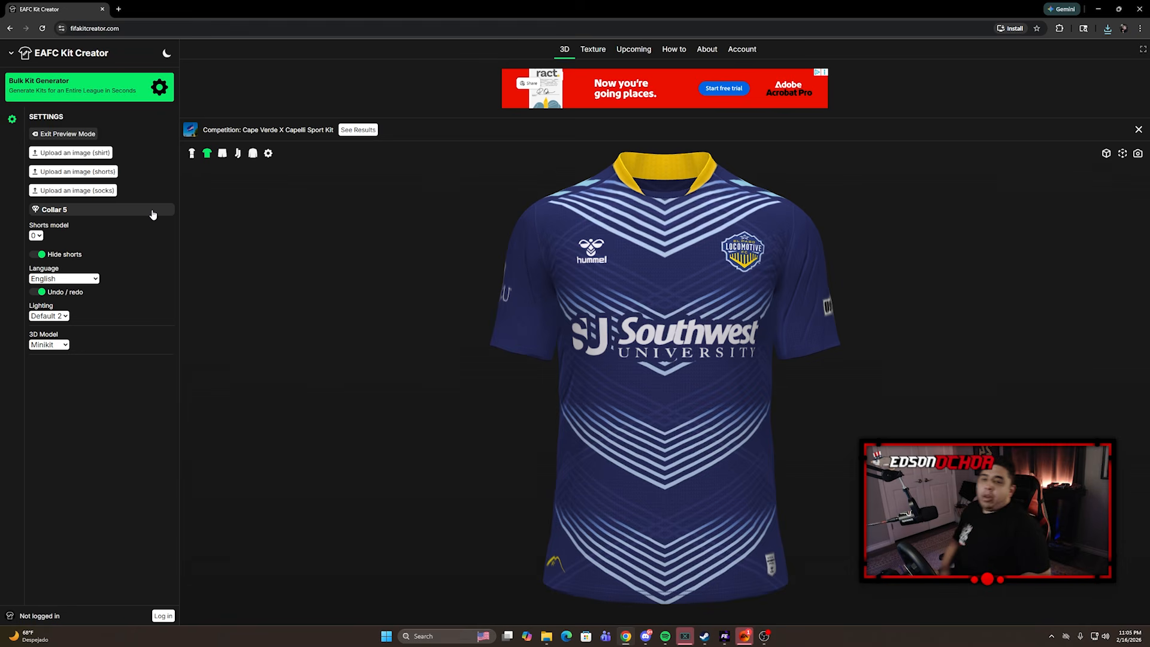
# Upload the goalkeeper shirt texture from the gk folder onto a long-sleeved shirt and save its preview image
pyautogui.click(253, 154)
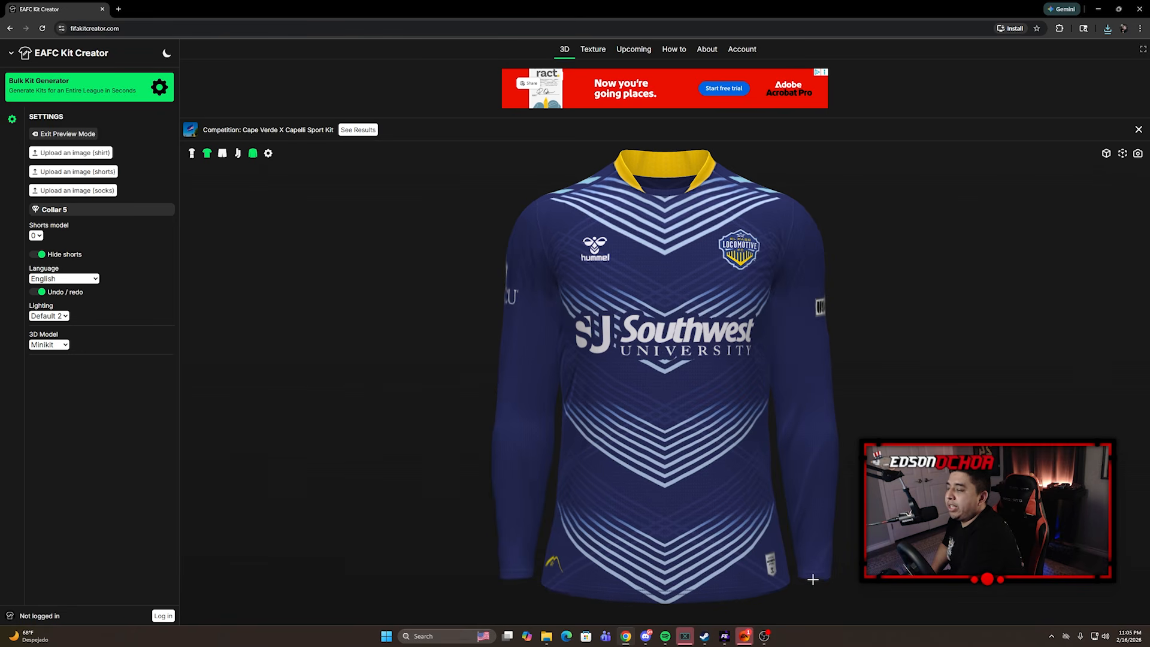
pyautogui.click(77, 154)
pyautogui.click(232, 28)
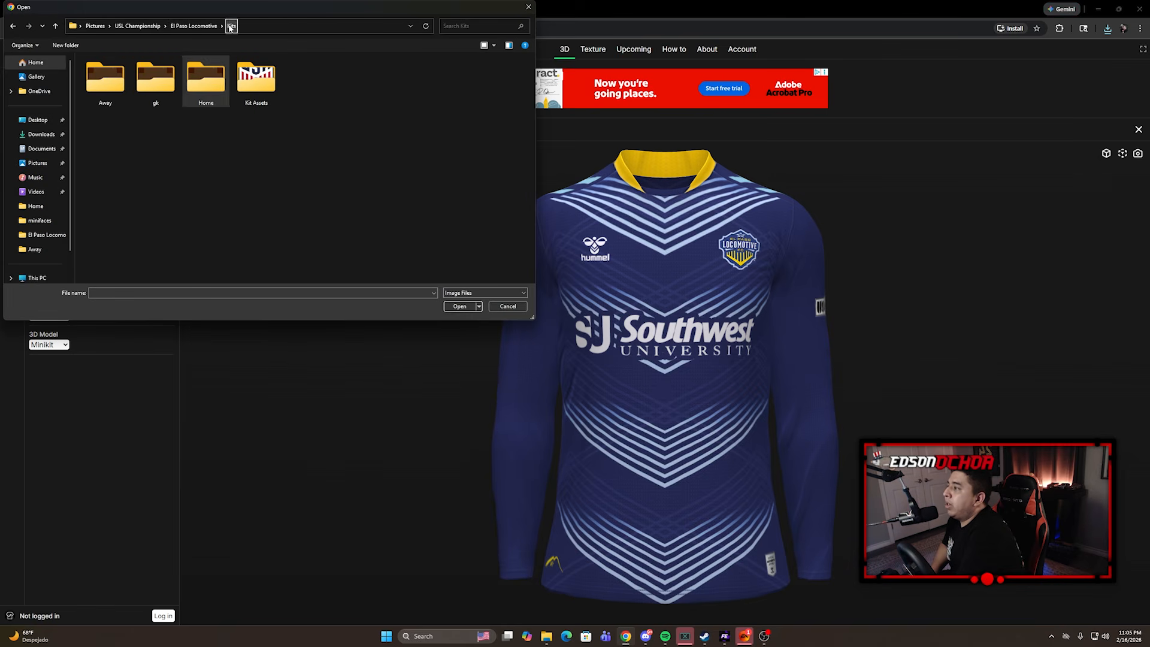
pyautogui.doubleClick(149, 85)
pyautogui.doubleClick(457, 78)
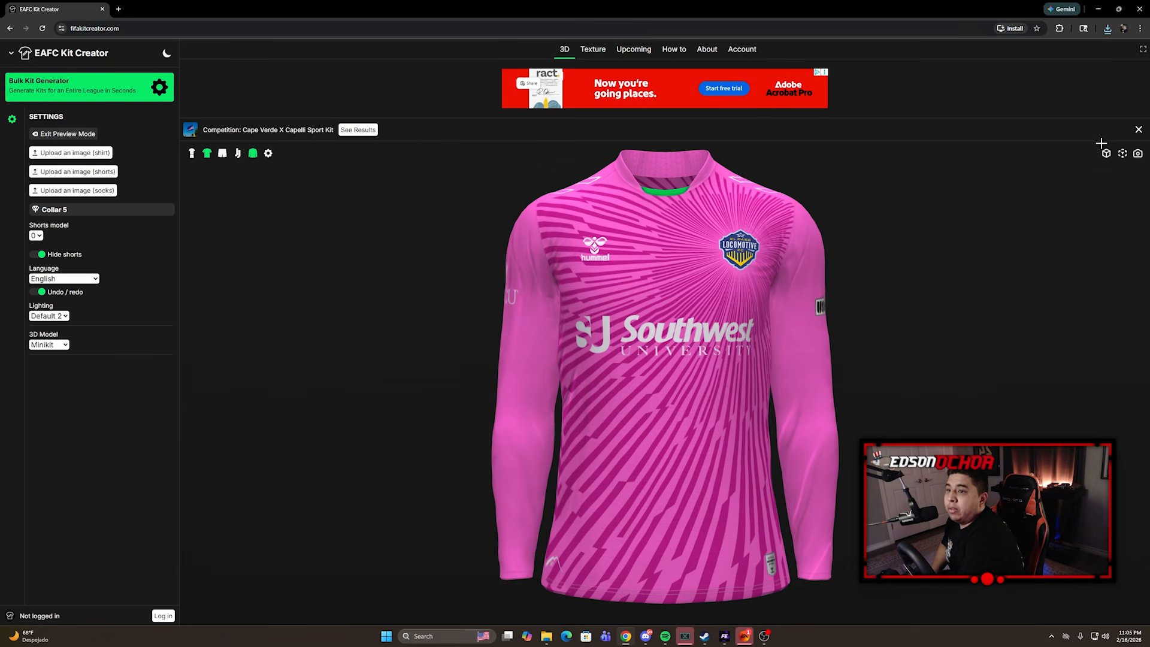
pyautogui.click(1139, 154)
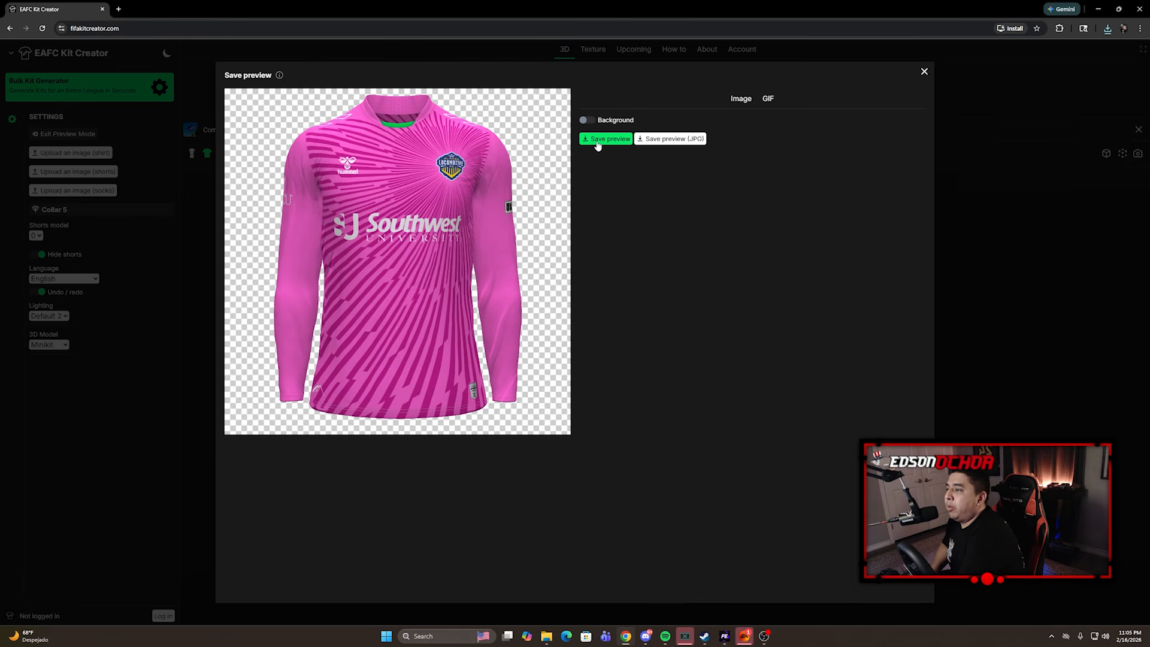
pyautogui.click(598, 146)
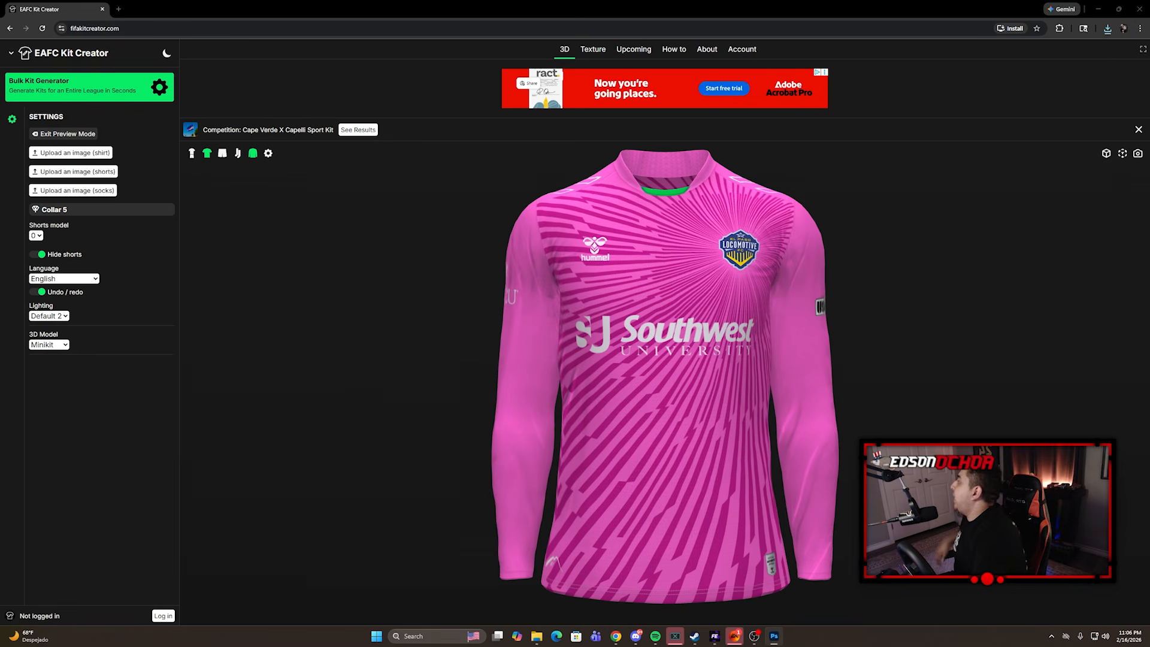
# Switch to the El Paso project in FIFA Editor Tool and open the kits folder of the legacy files to browse its assets
pyautogui.moveTo(714, 636)
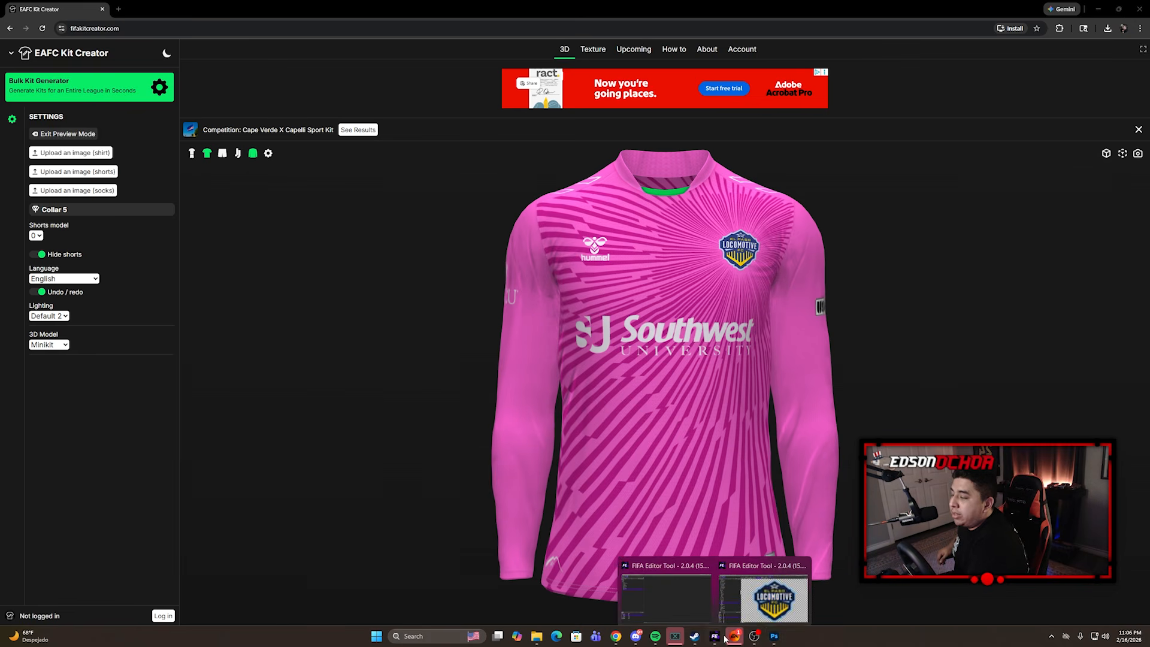
pyautogui.click(773, 587)
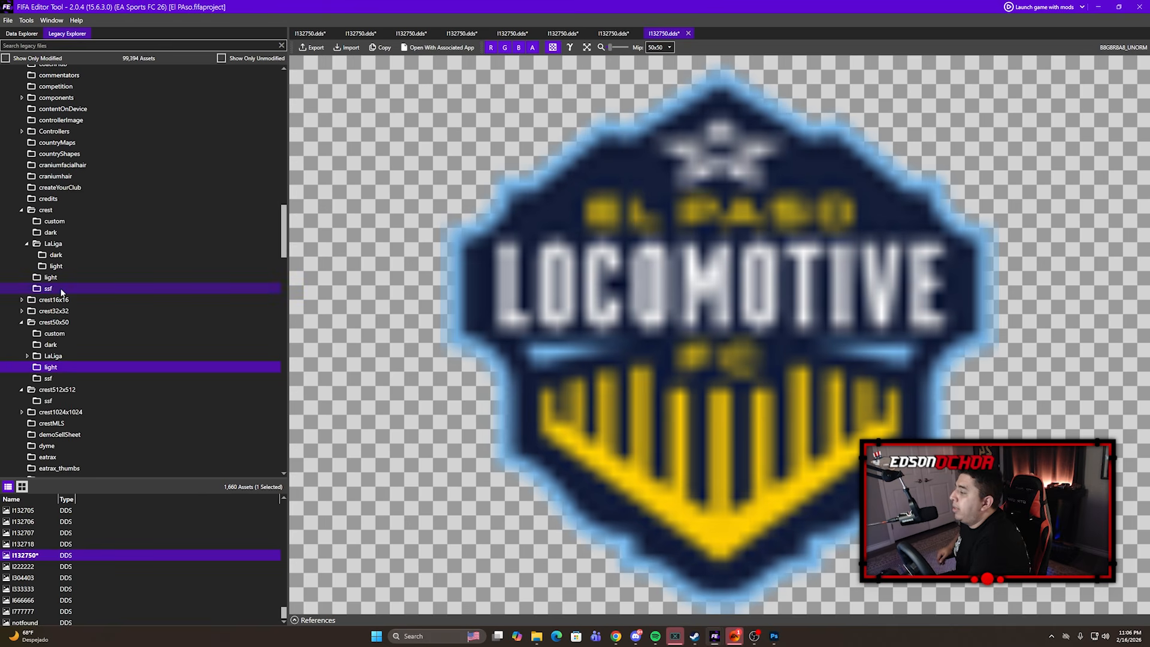
pyautogui.scroll(-6, 53, 443)
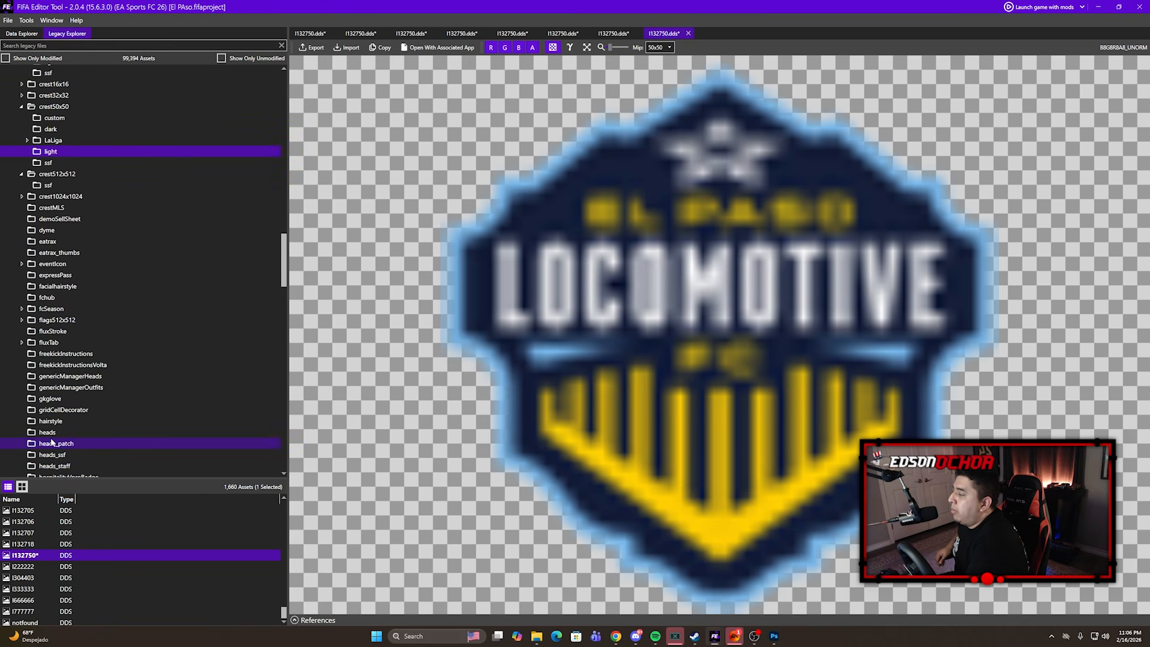
pyautogui.scroll(-6, 53, 443)
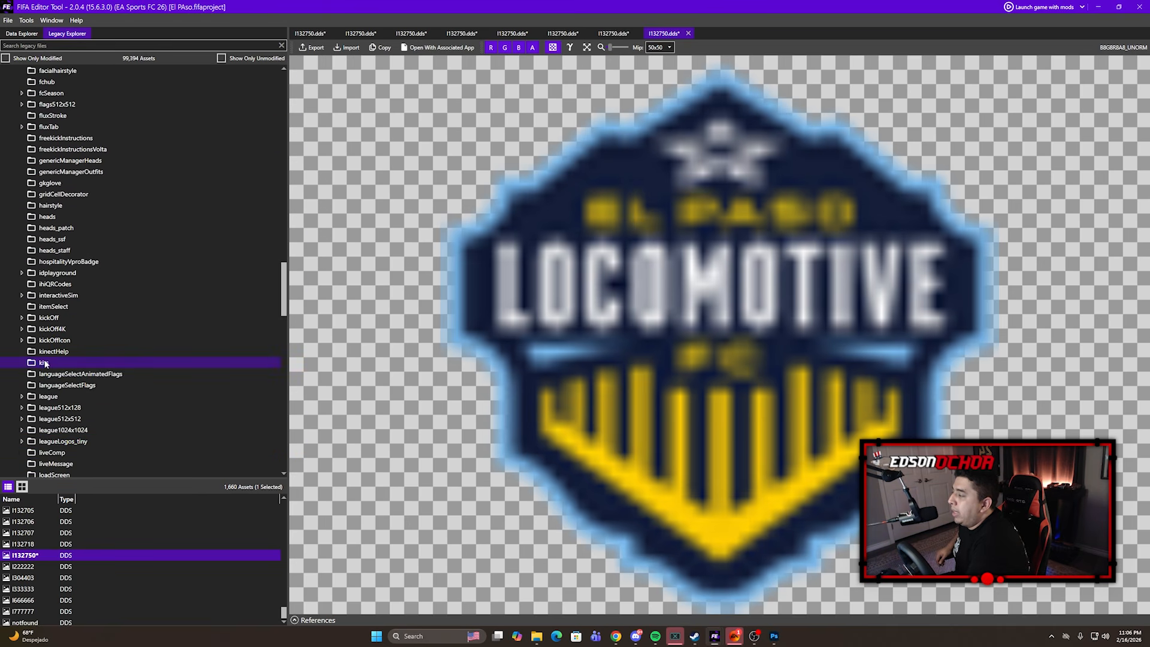
pyautogui.click(45, 363)
pyautogui.click(38, 511)
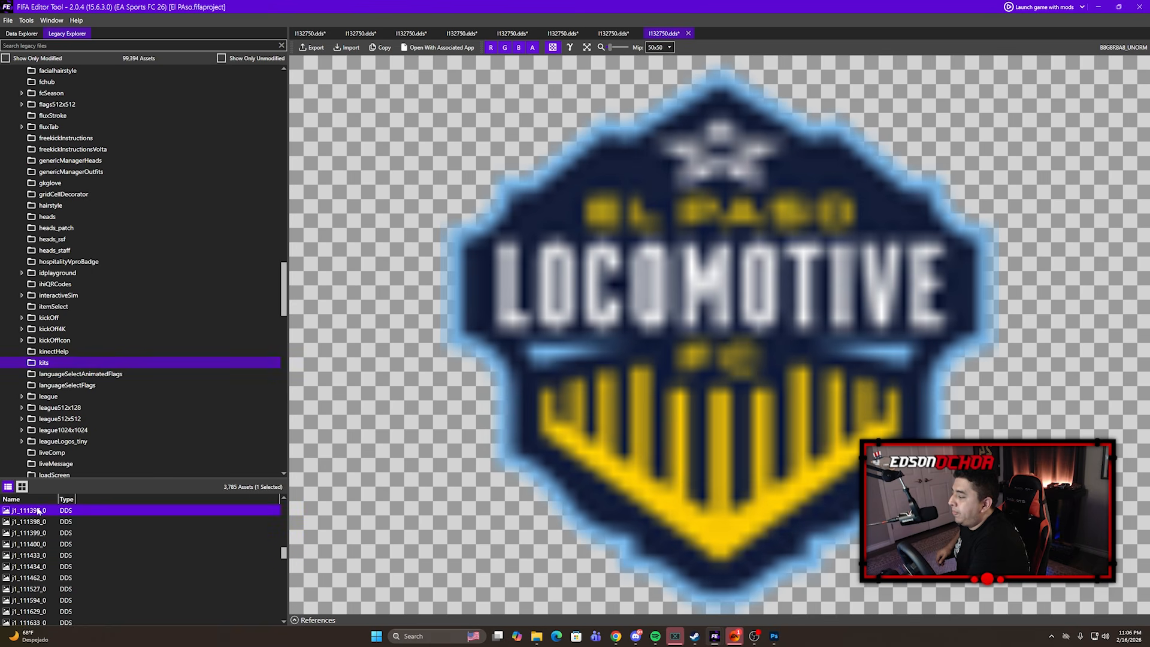
# Open the j1_111397_0 kit image and export it as a PNG into the El Paso Locomotive folder
pyautogui.rightClick(37, 512)
pyautogui.click(26, 512)
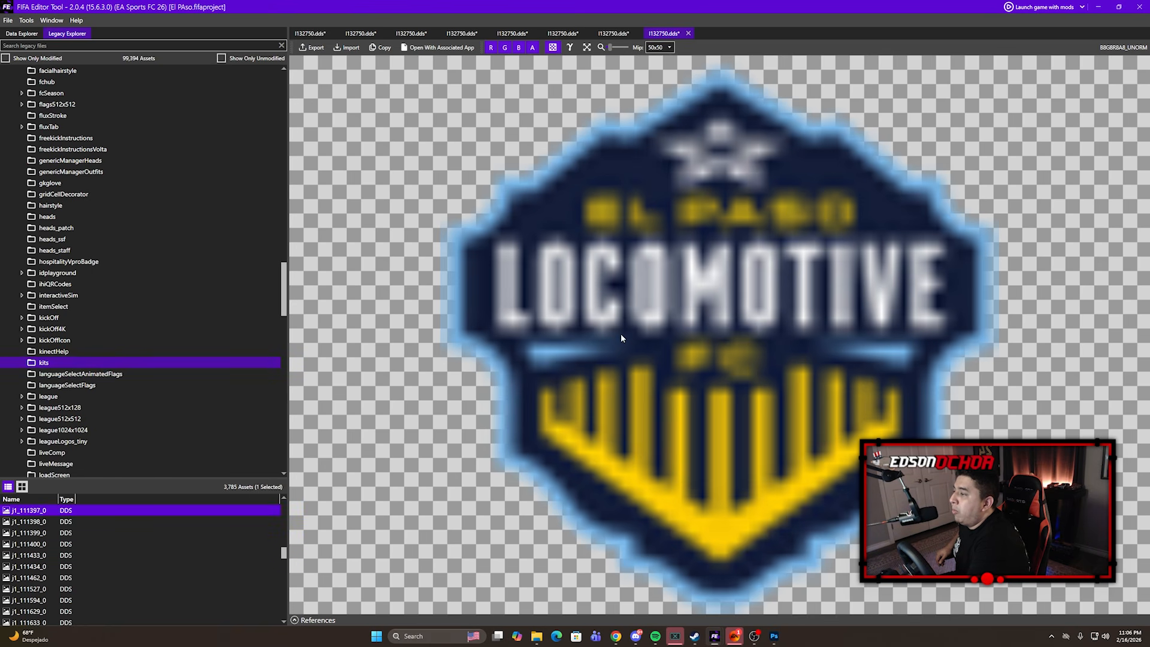
pyautogui.doubleClick(37, 511)
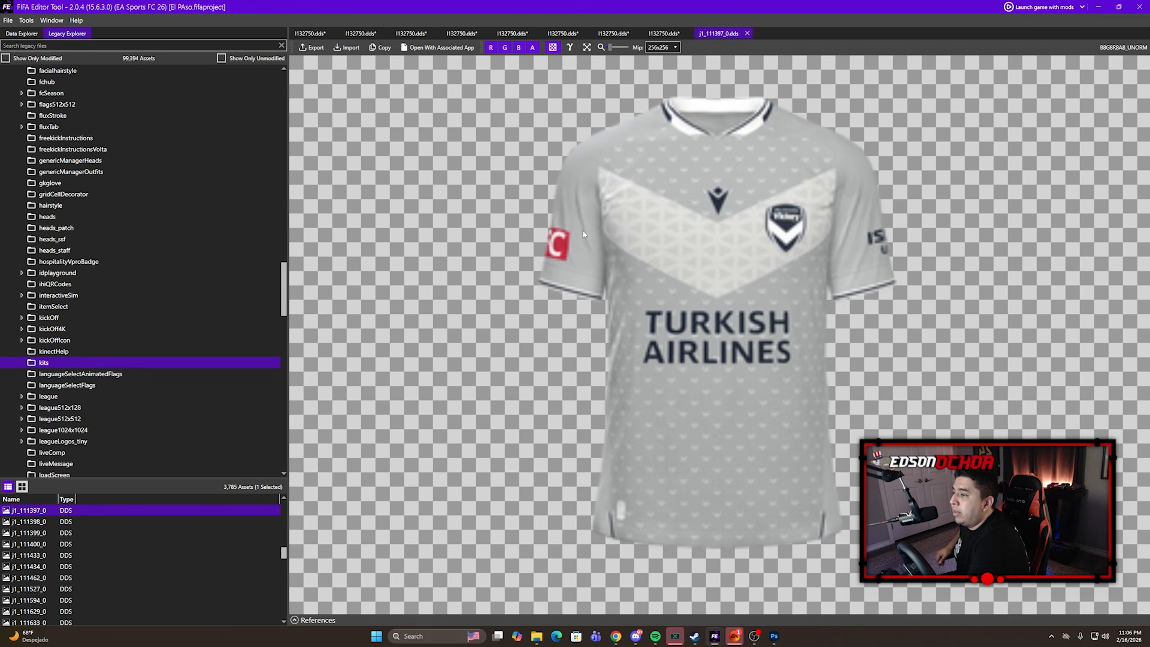
pyautogui.click(312, 47)
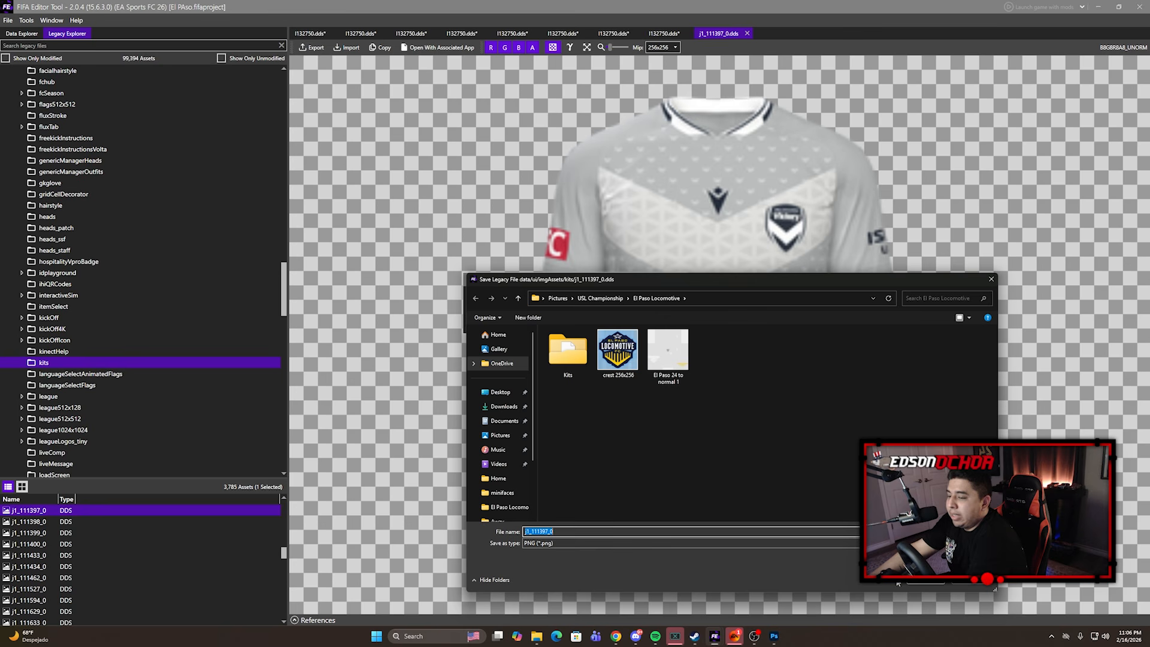
pyautogui.click(931, 583)
# Open the exported j1_111397_0 PNG in Photoshop and enlarge it to 400% as the minikit template
pyautogui.click(537, 637)
pyautogui.click(637, 579)
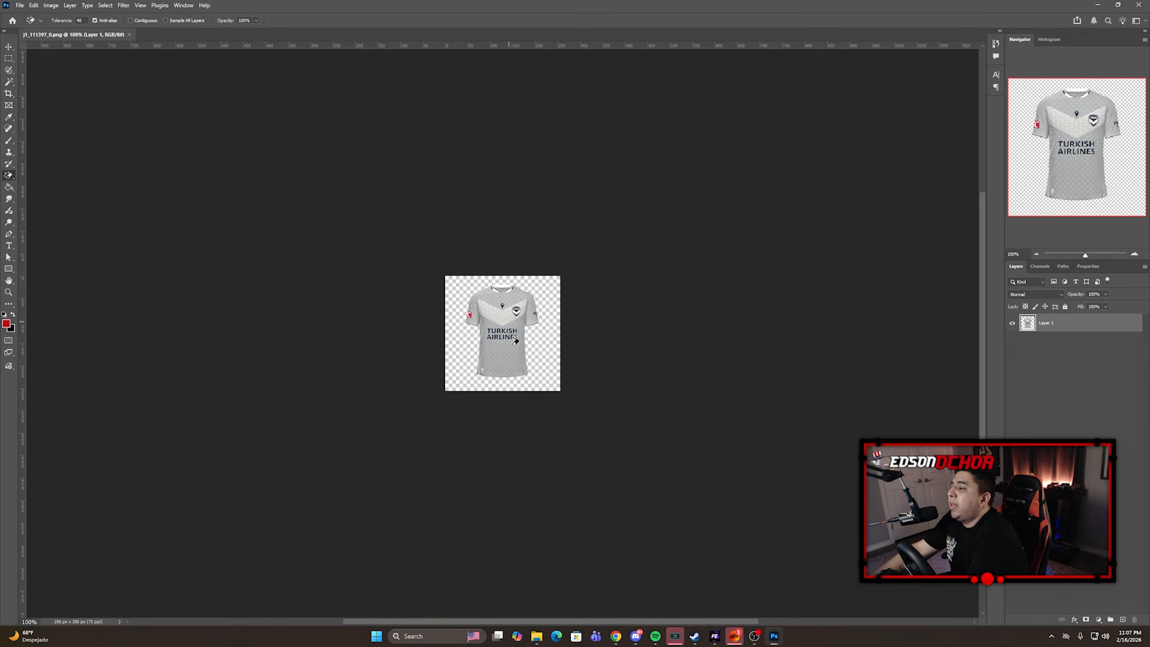
pyautogui.click(1135, 255)
pyautogui.click(1134, 255)
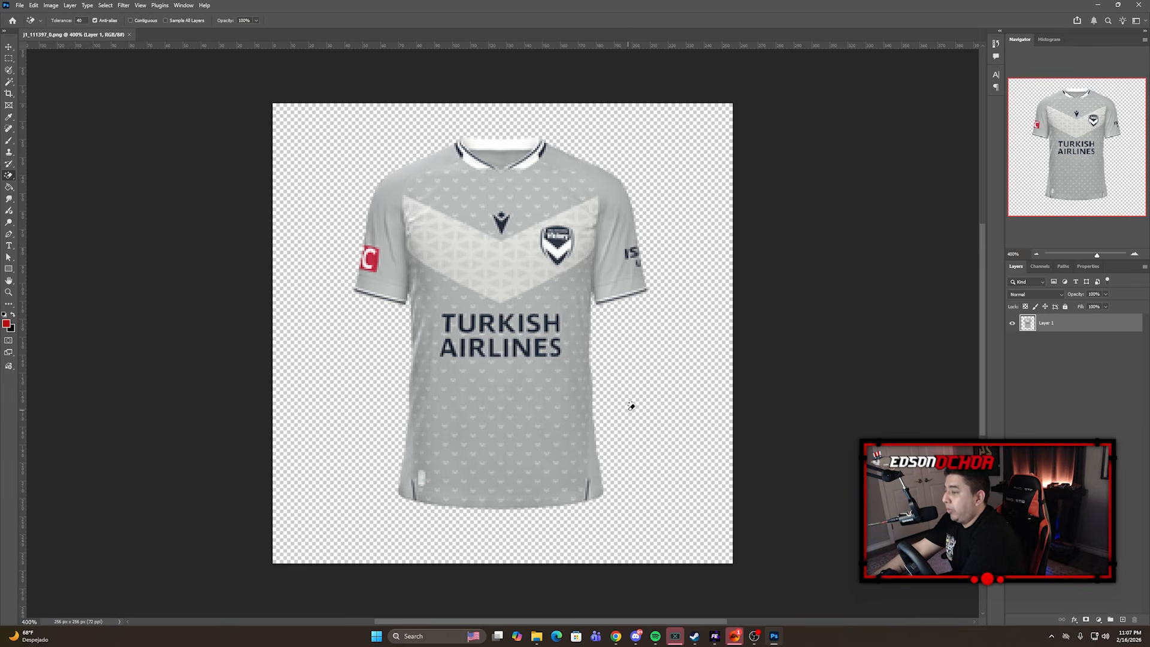
# Place the navy home shirt preview from the Downloads folder as a new layer over the minikit template
pyautogui.moveTo(537, 636)
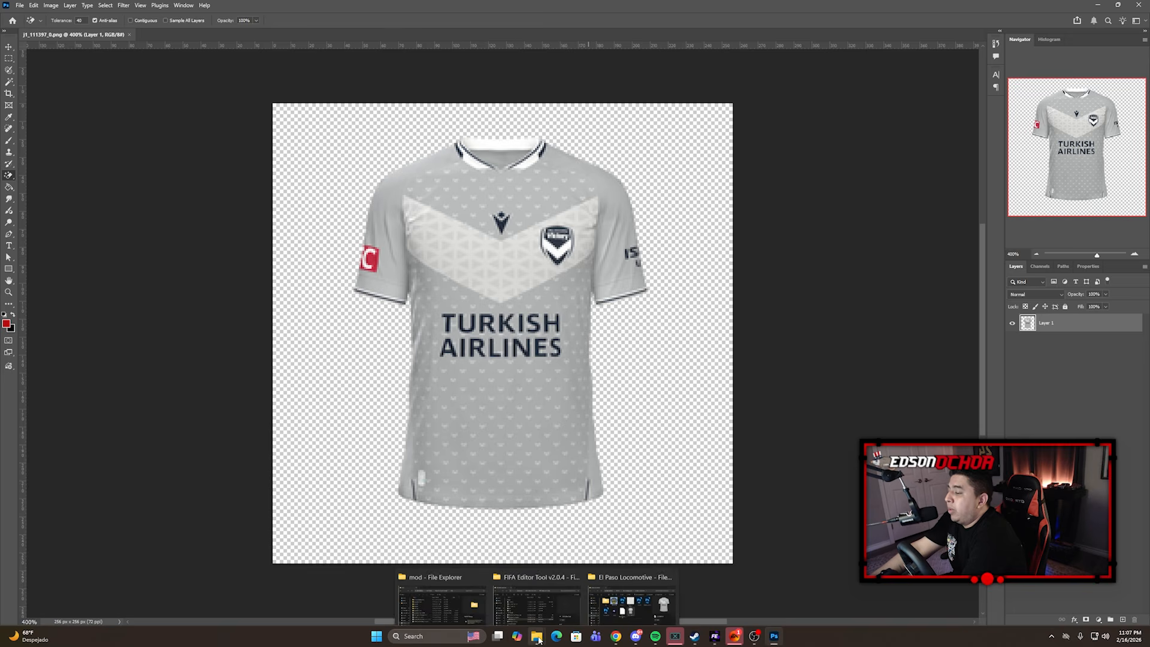
pyautogui.click(611, 603)
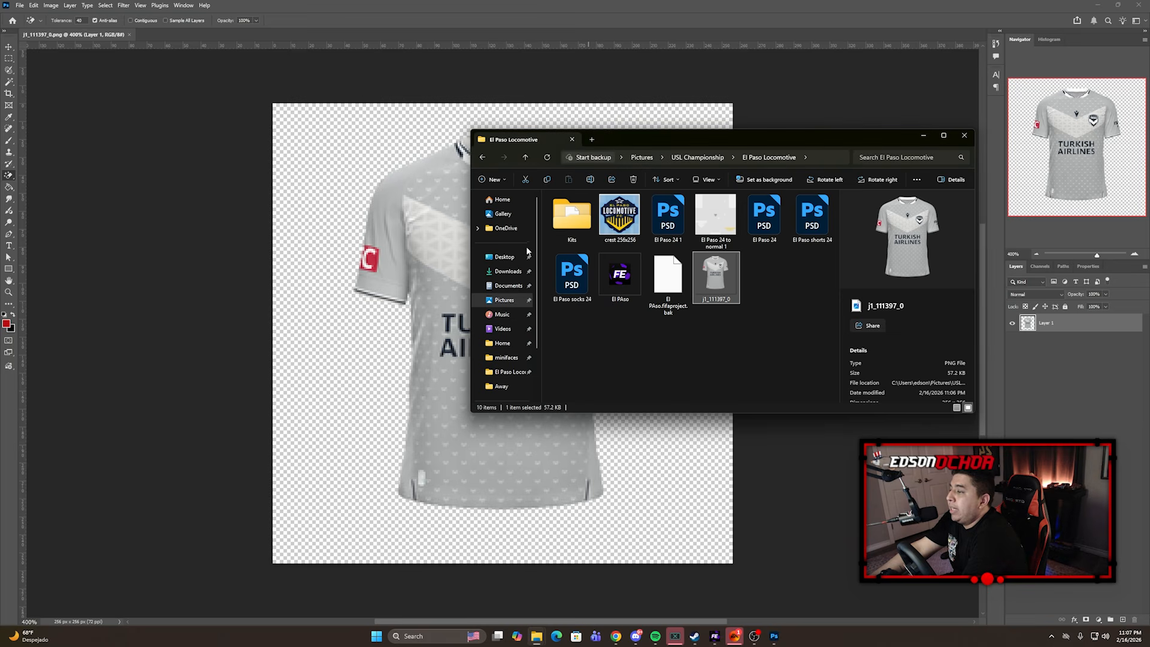
pyautogui.click(508, 271)
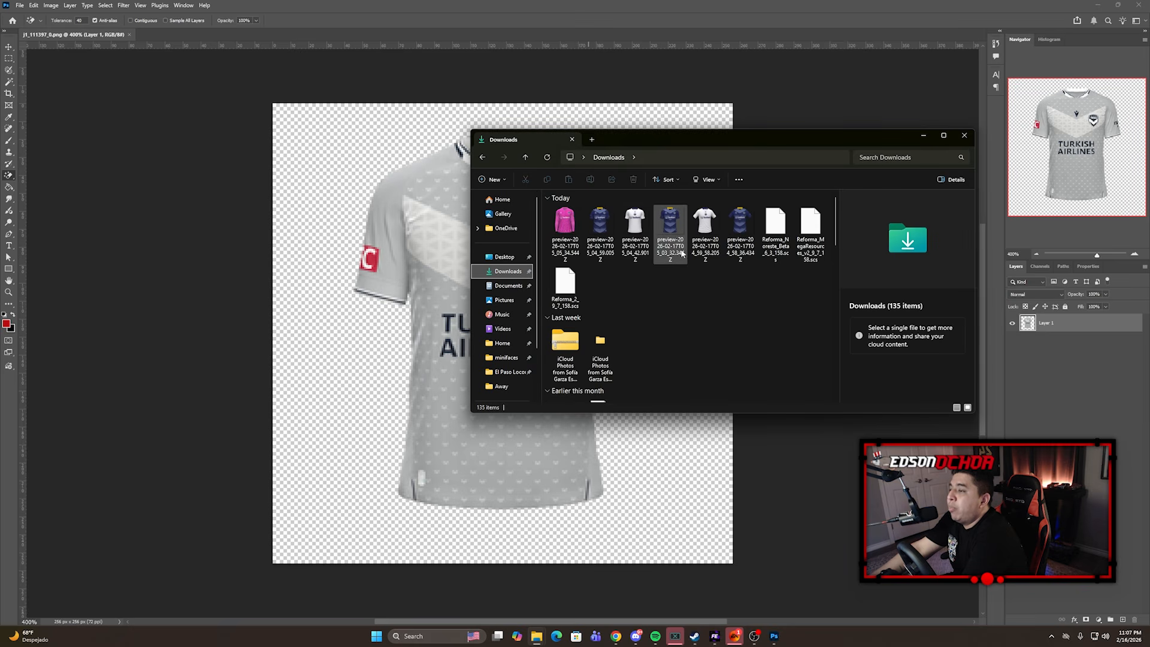
pyautogui.moveTo(677, 143); pyautogui.dragTo(929, 142)
pyautogui.moveTo(883, 227); pyautogui.dragTo(460, 245)
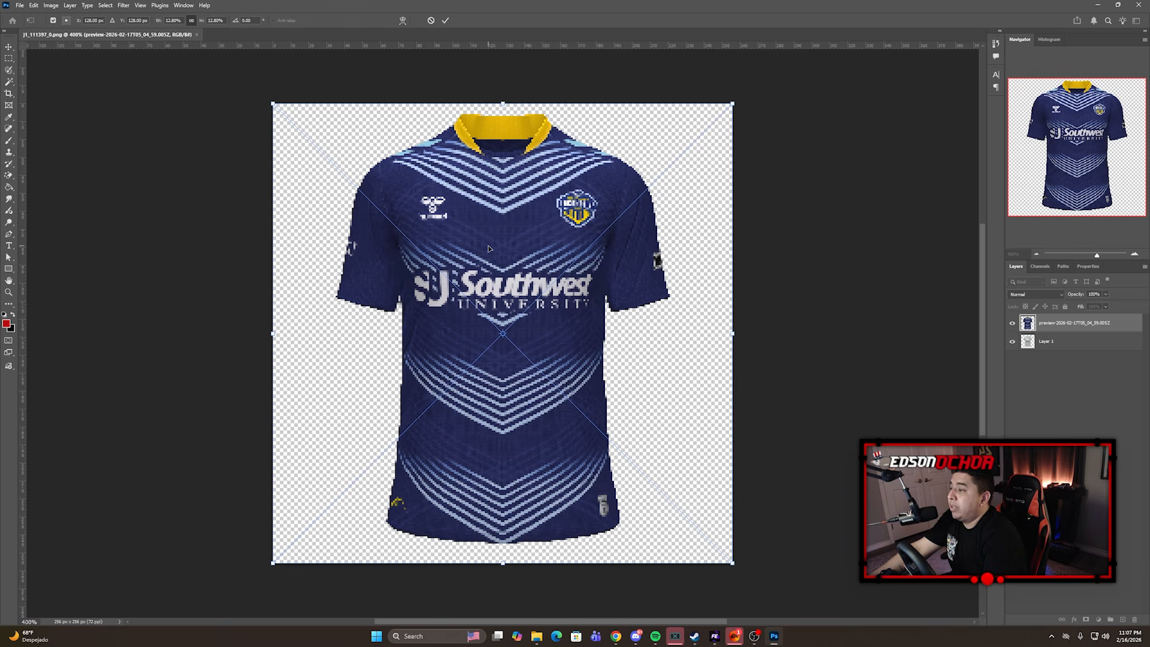
pyautogui.press('Return')
pyautogui.press('e')
pyautogui.hotkey('ctrl', 't')
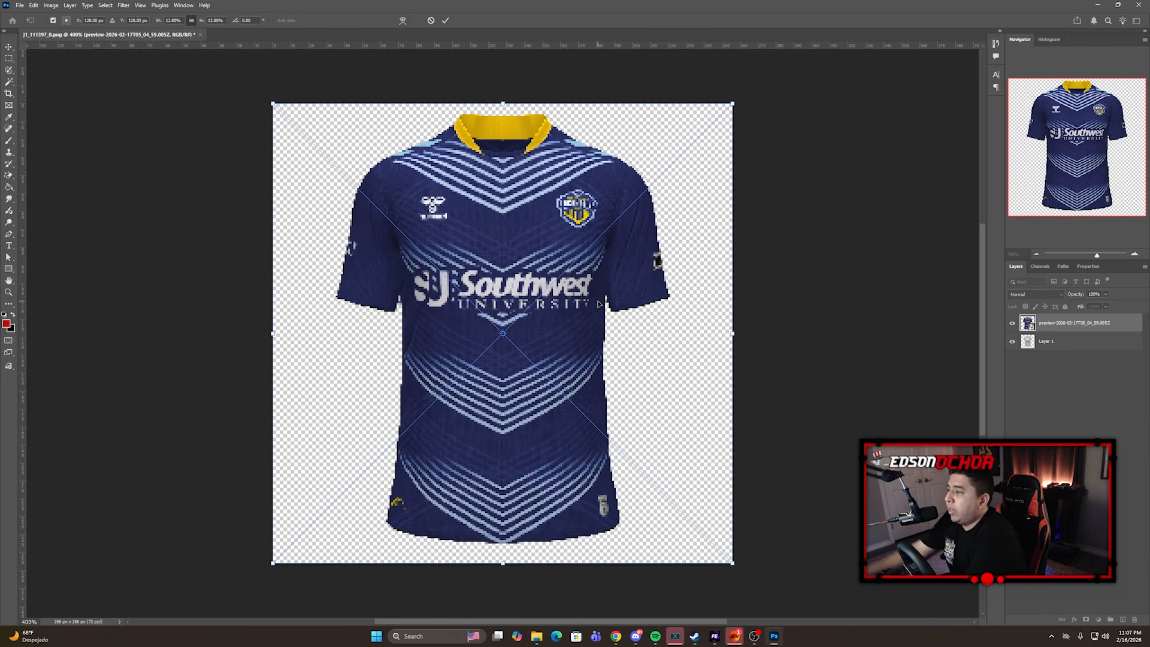
pyautogui.press('Return')
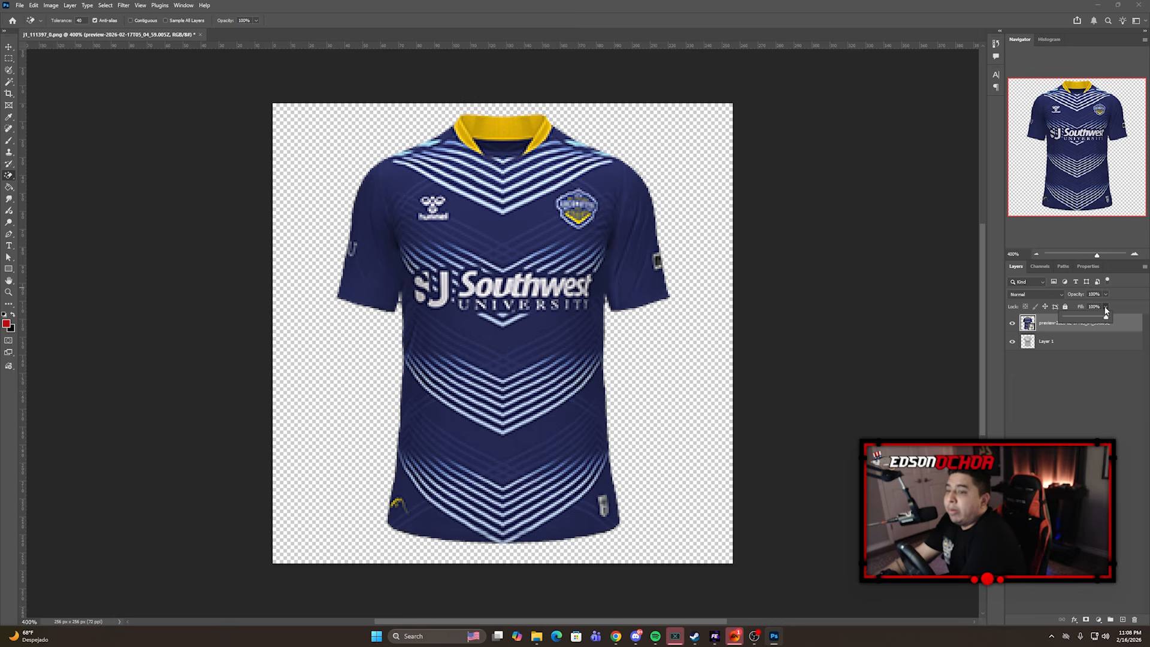
# Lower the home shirt layer's fill to about 59% so the template shows through
pyautogui.click(1106, 307)
pyautogui.moveTo(1107, 317)
pyautogui.mouseDown()
pyautogui.moveTo(1064, 320)
pyautogui.moveTo(1138, 319)
pyautogui.moveTo(1029, 327)
pyautogui.mouseUp()
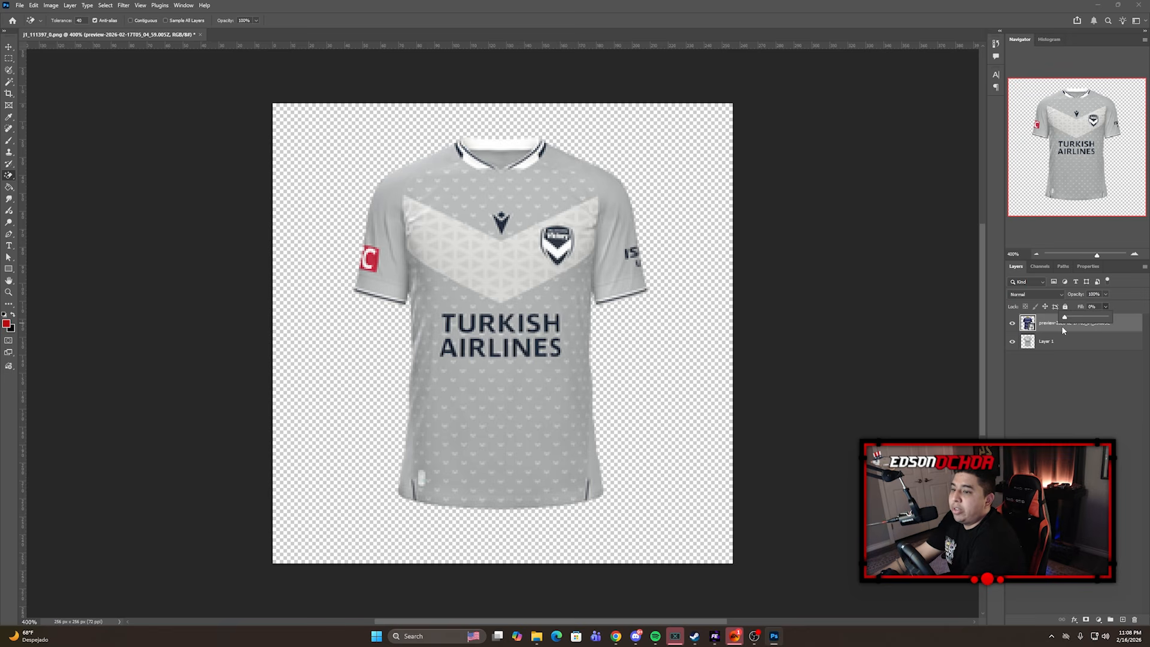
pyautogui.moveTo(1063, 330)
pyautogui.mouseDown()
pyautogui.moveTo(1096, 330)
pyautogui.moveTo(1083, 331)
pyautogui.mouseUp()
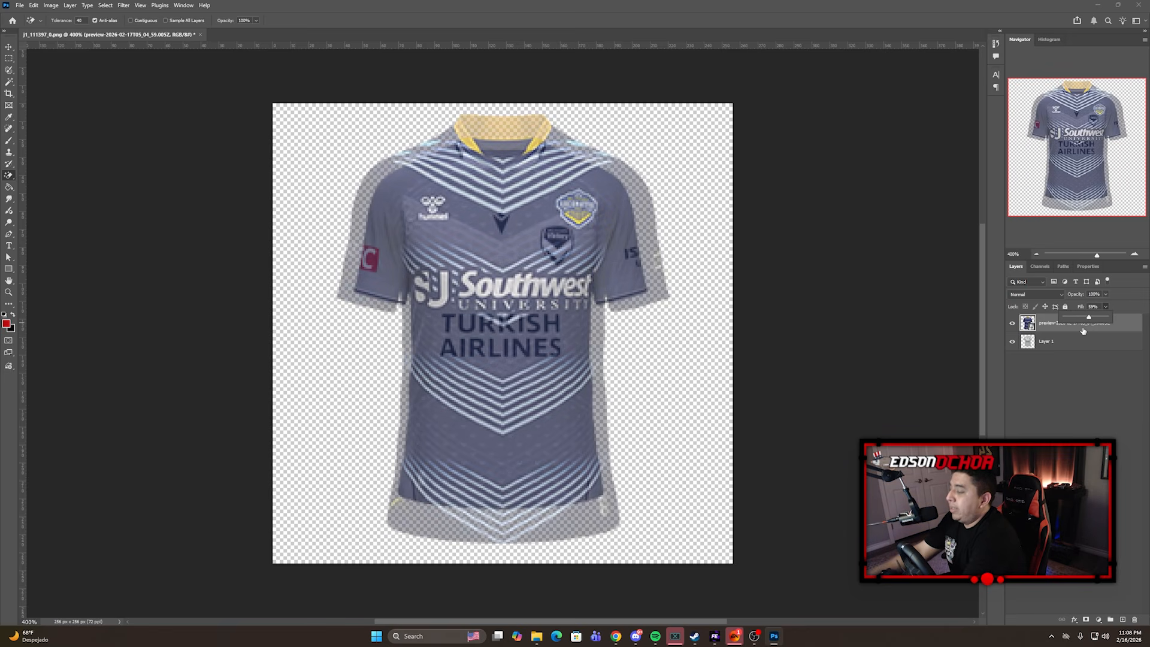
# Transform the home shirt to about 11.30% scale and fit it to the template shirt's outline
pyautogui.hotkey('ctrl', 't')
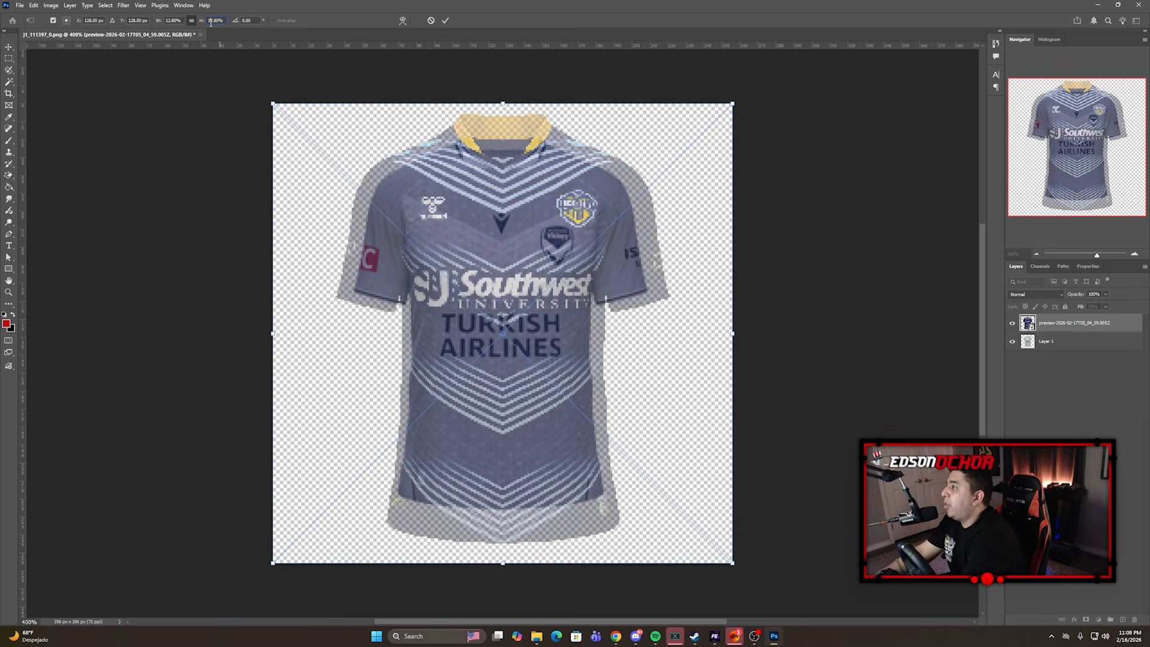
pyautogui.press('Down')
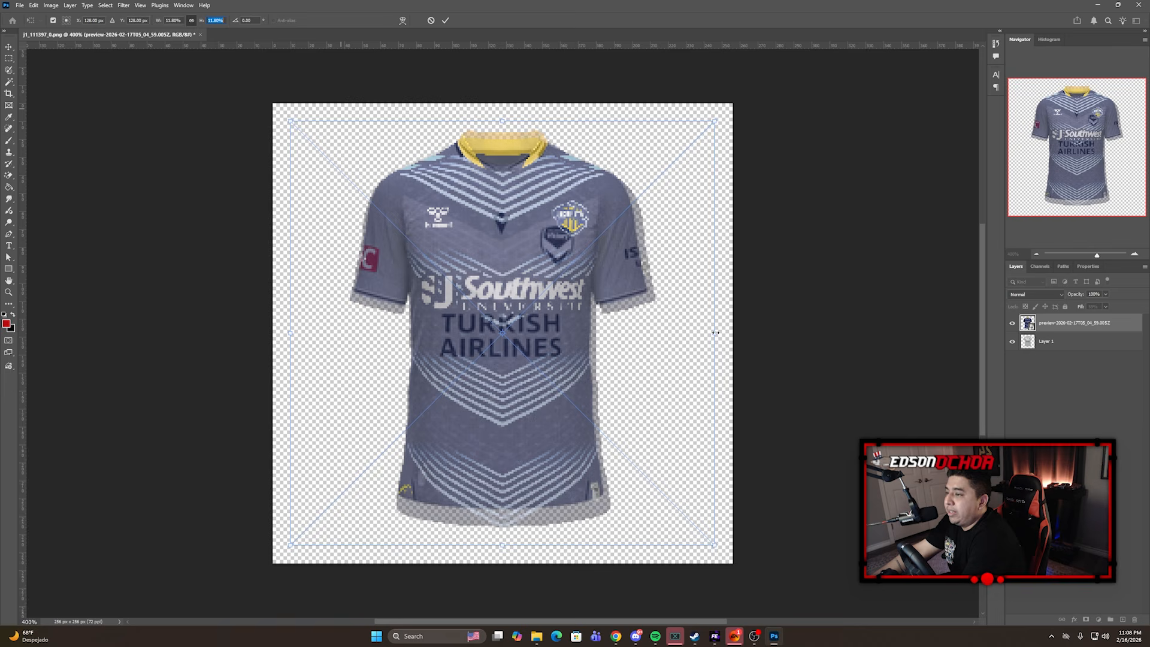
pyautogui.moveTo(716, 335); pyautogui.dragTo(708, 338)
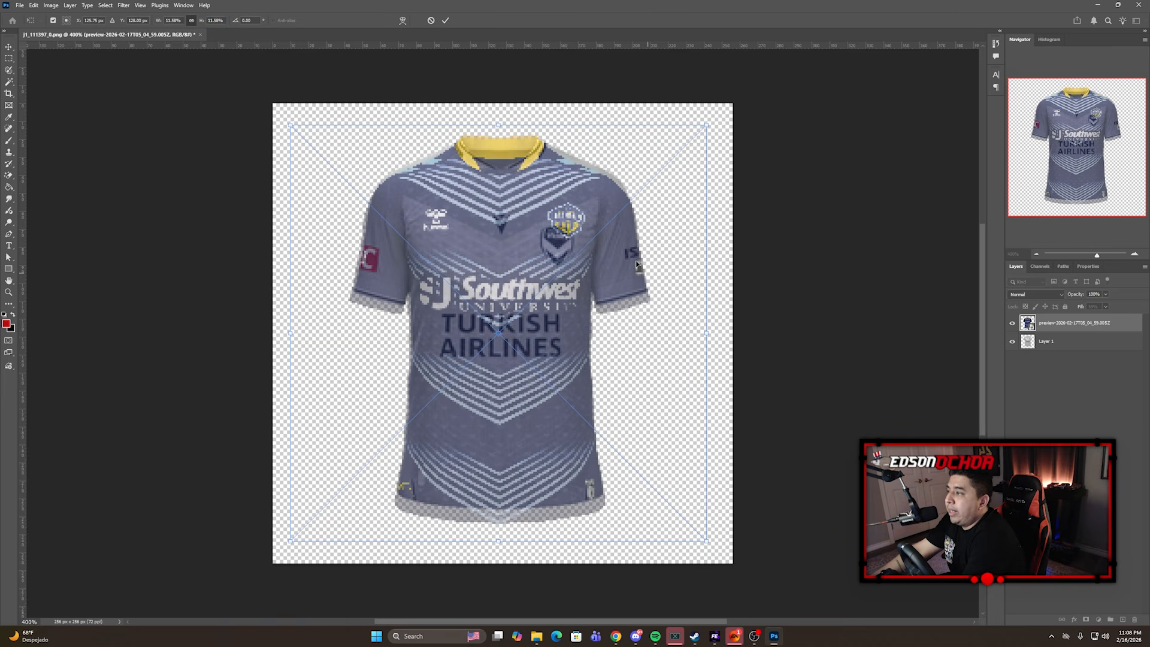
pyautogui.moveTo(498, 541); pyautogui.dragTo(501, 526)
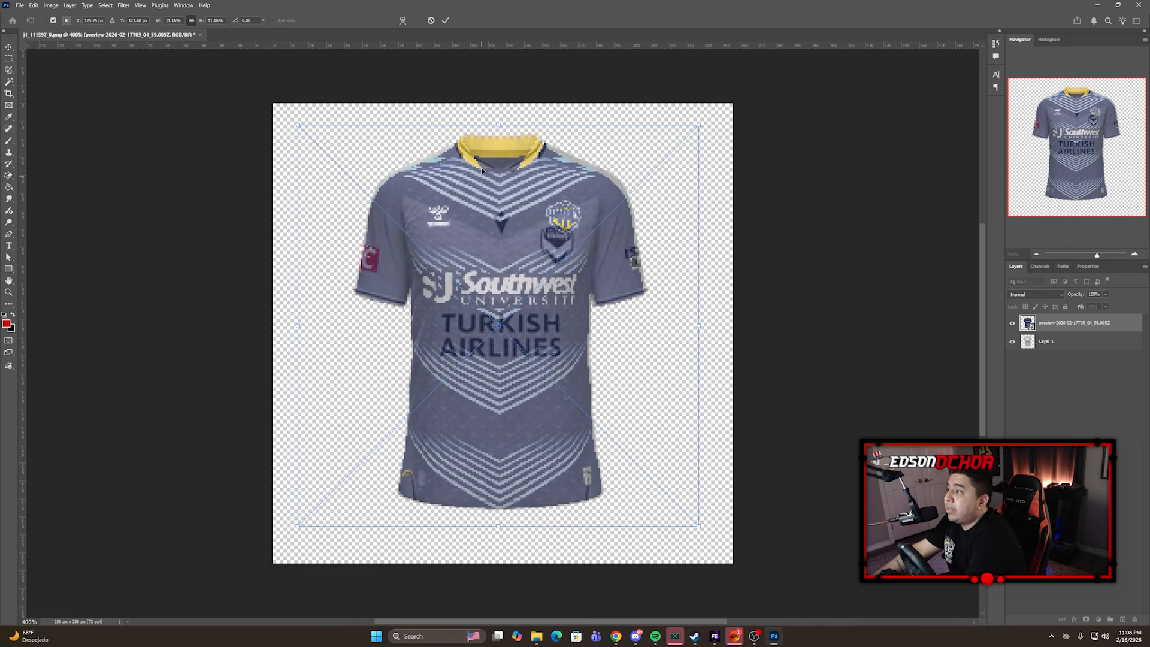
pyautogui.moveTo(500, 128); pyautogui.dragTo(500, 120)
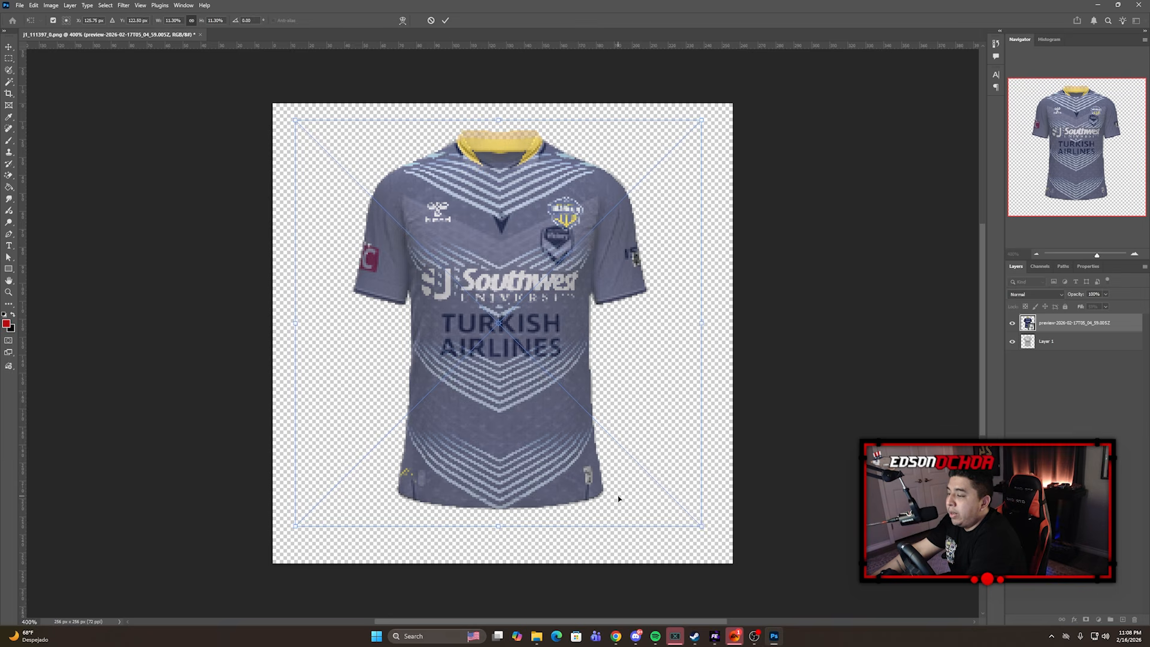
pyautogui.moveTo(500, 527); pyautogui.dragTo(501, 527)
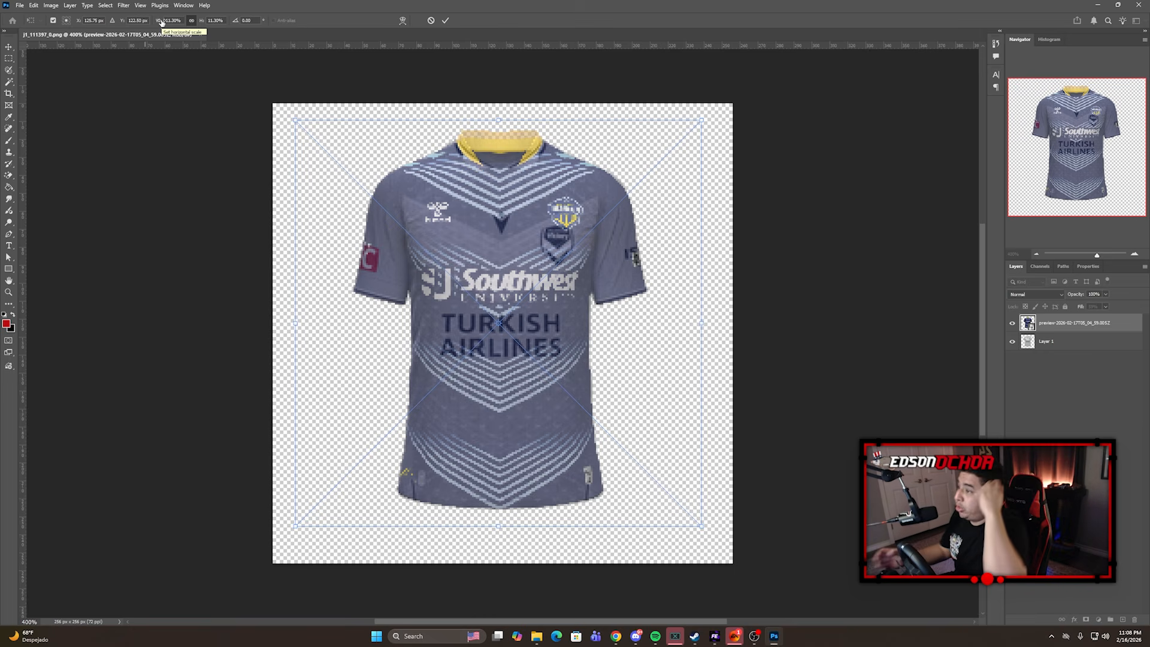
pyautogui.press('Return')
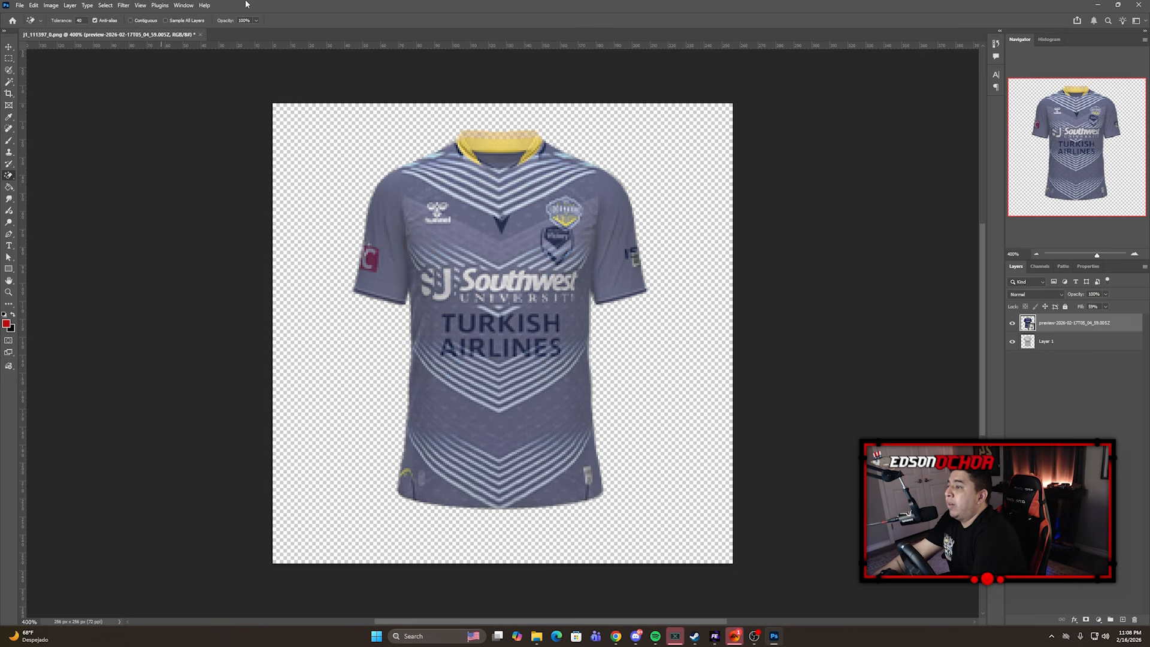
# Hide the template shirt on Layer 1 and restore the home shirt layer's fill to 100%
pyautogui.click(1012, 342)
pyautogui.moveTo(1110, 307); pyautogui.dragTo(1127, 315)
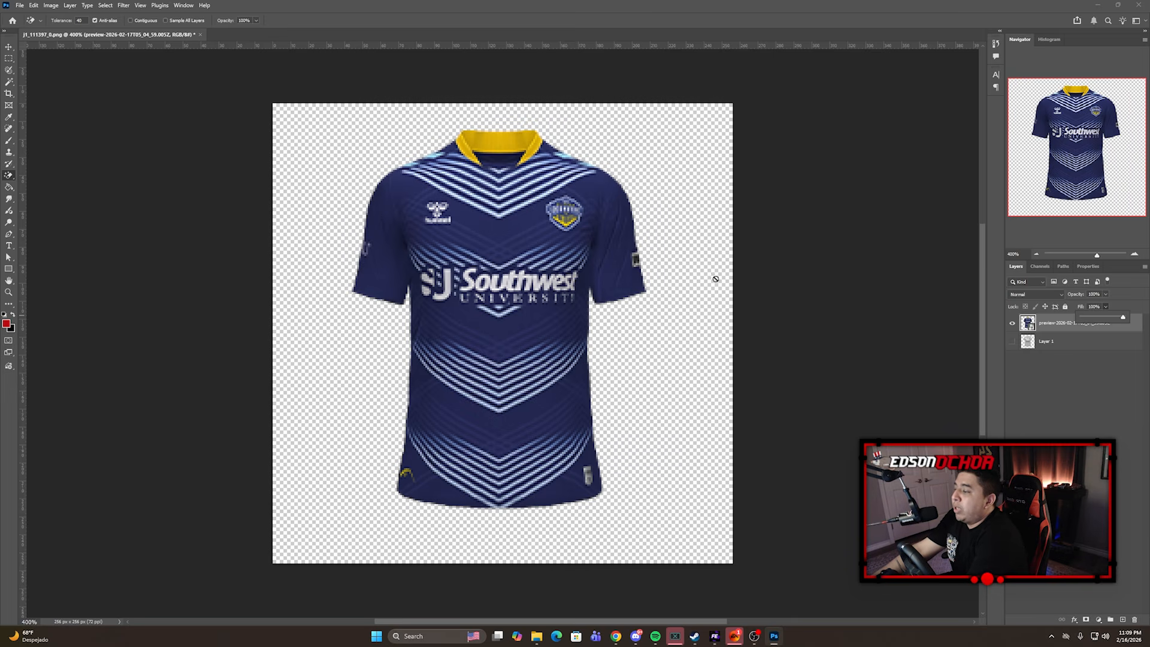
# Start a PNG export of the home shirt and create a minikit folder inside El Paso Locomotive for it
pyautogui.click(19, 4)
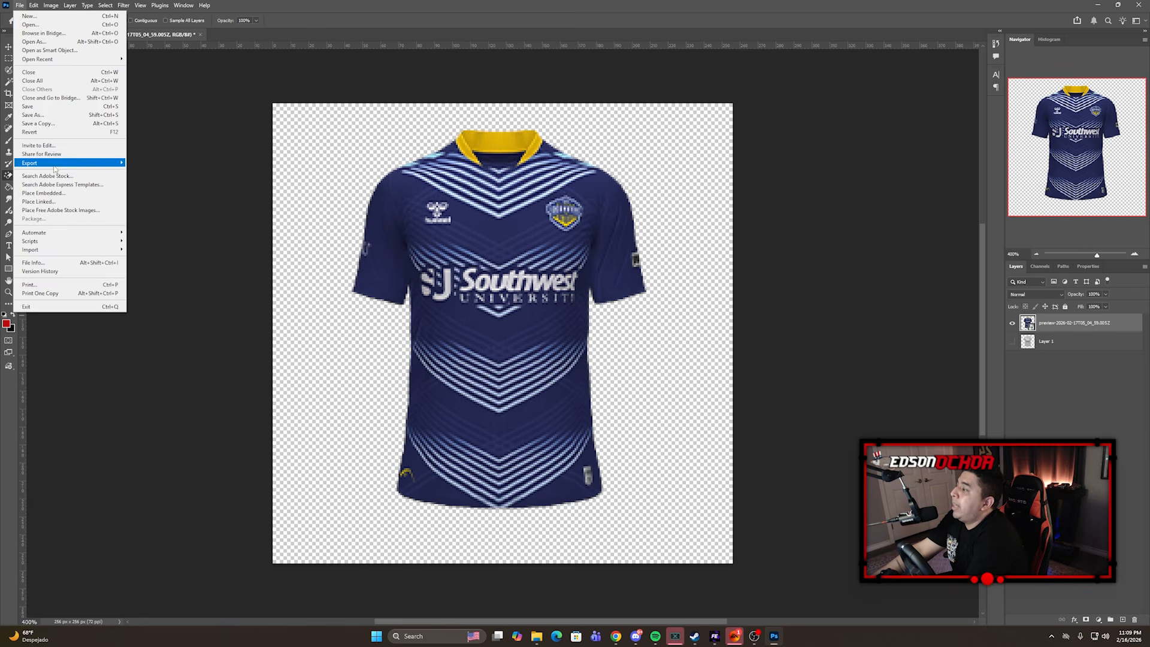
pyautogui.moveTo(60, 163)
pyautogui.click(174, 160)
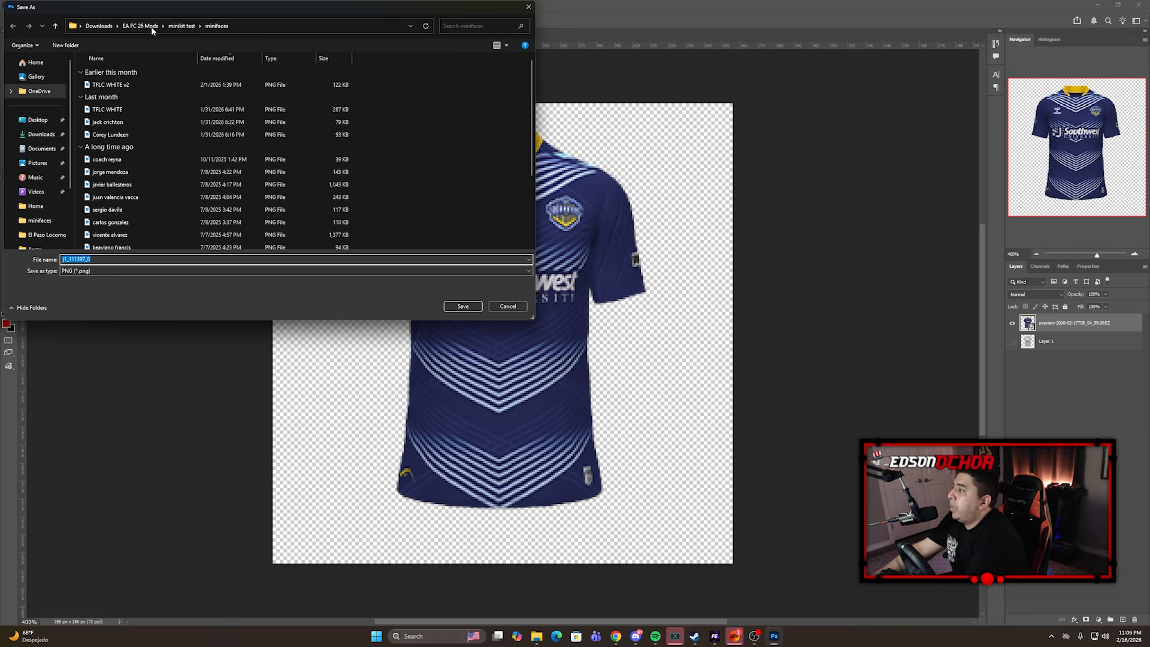
pyautogui.click(44, 163)
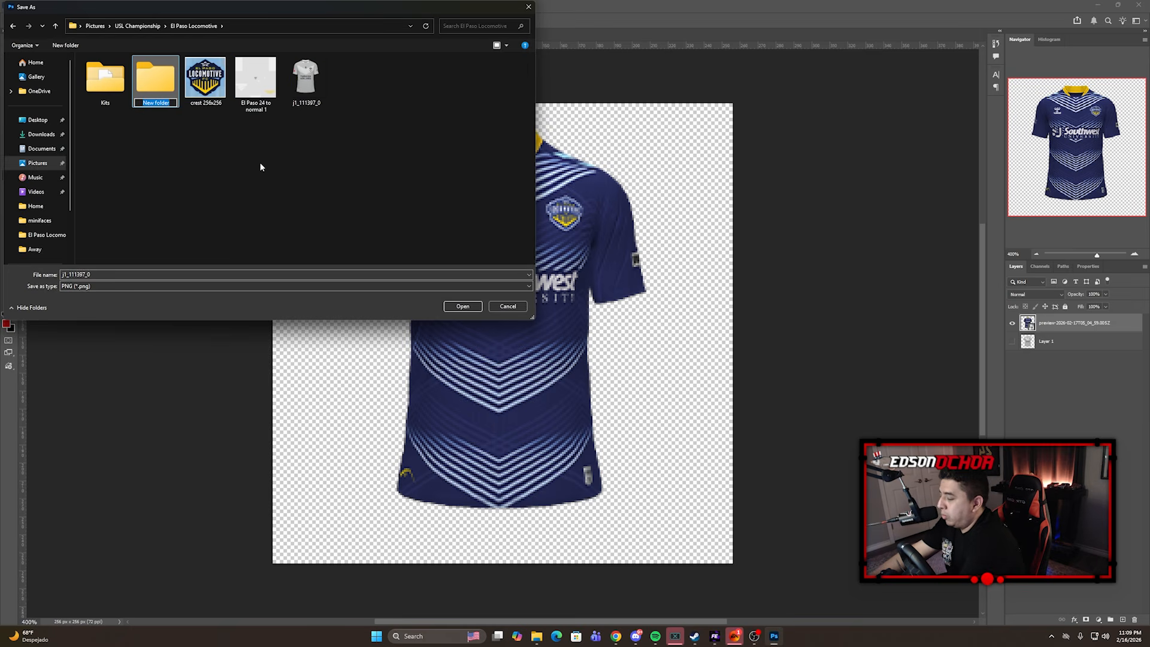
pyautogui.write('miniu')
pyautogui.press('BackSpace')
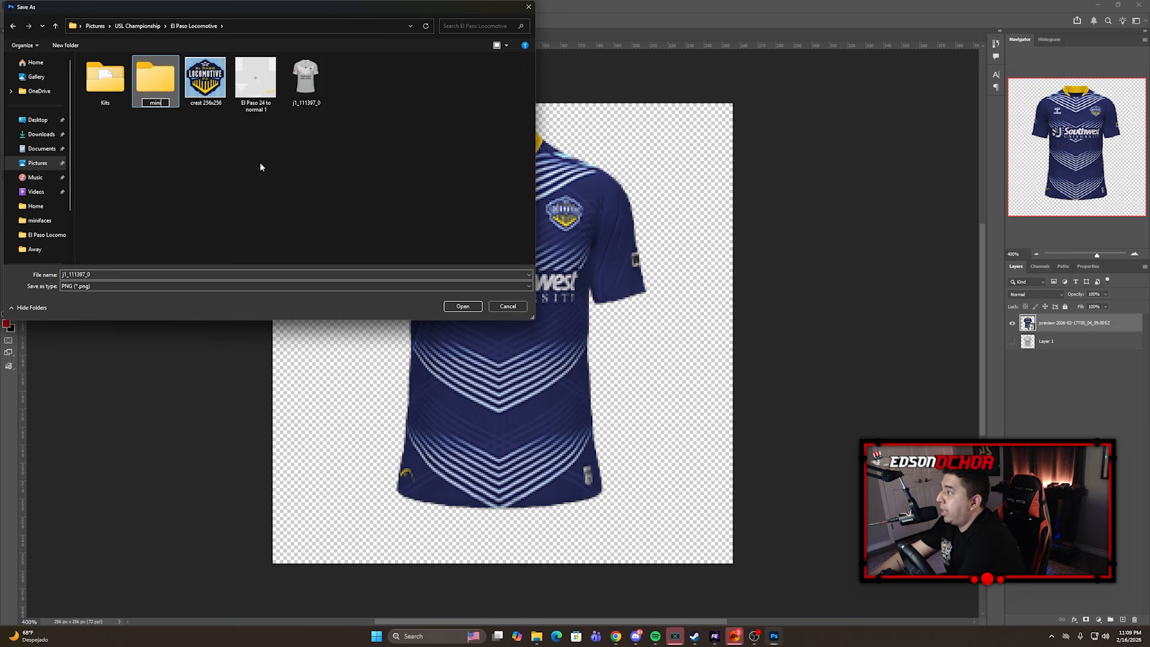
pyautogui.write('kit')
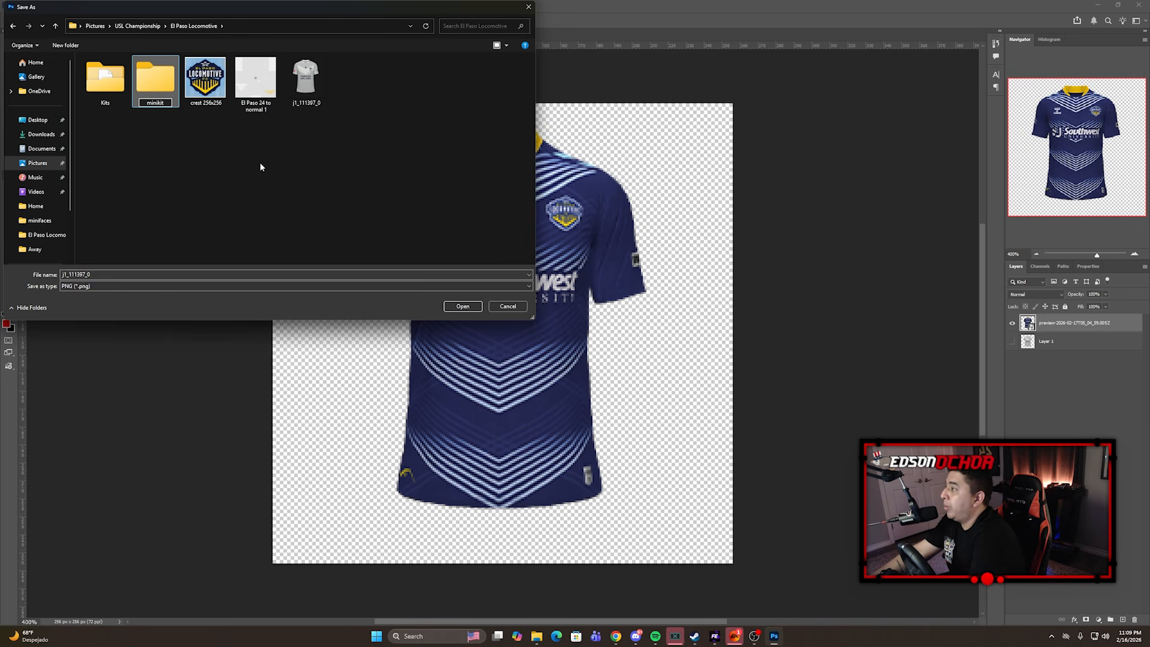
pyautogui.press('Return')
pyautogui.doubleClick(163, 90)
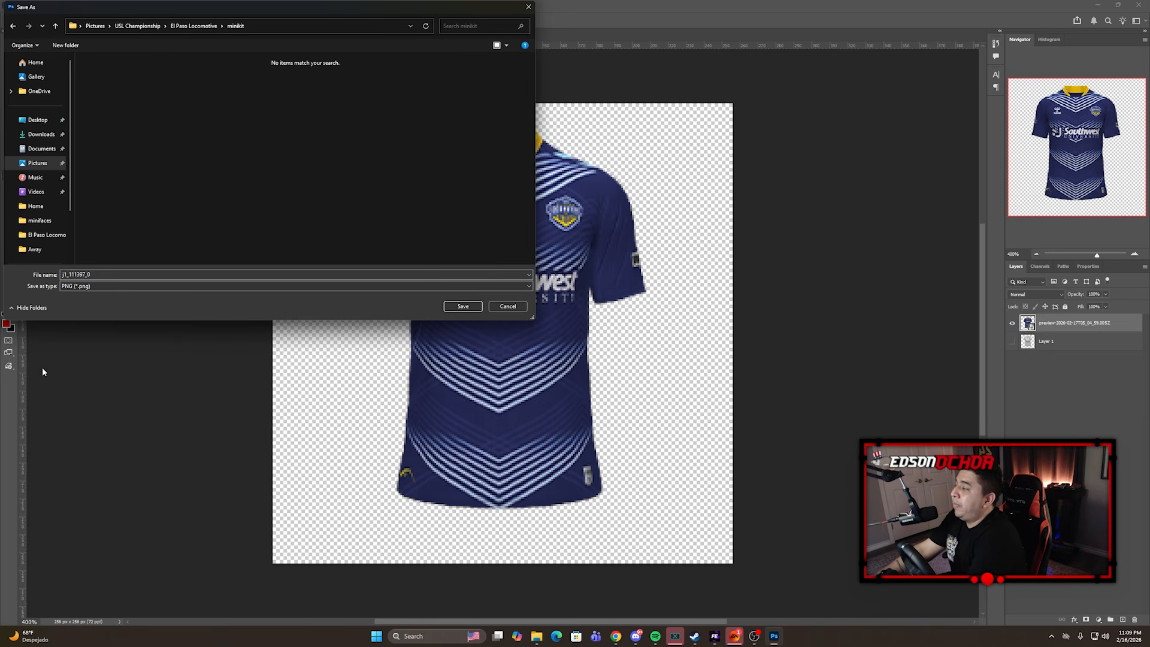
# Name the exported PNG "el paso home minikit" and save it in the minikit folder
pyautogui.doubleClick(84, 274)
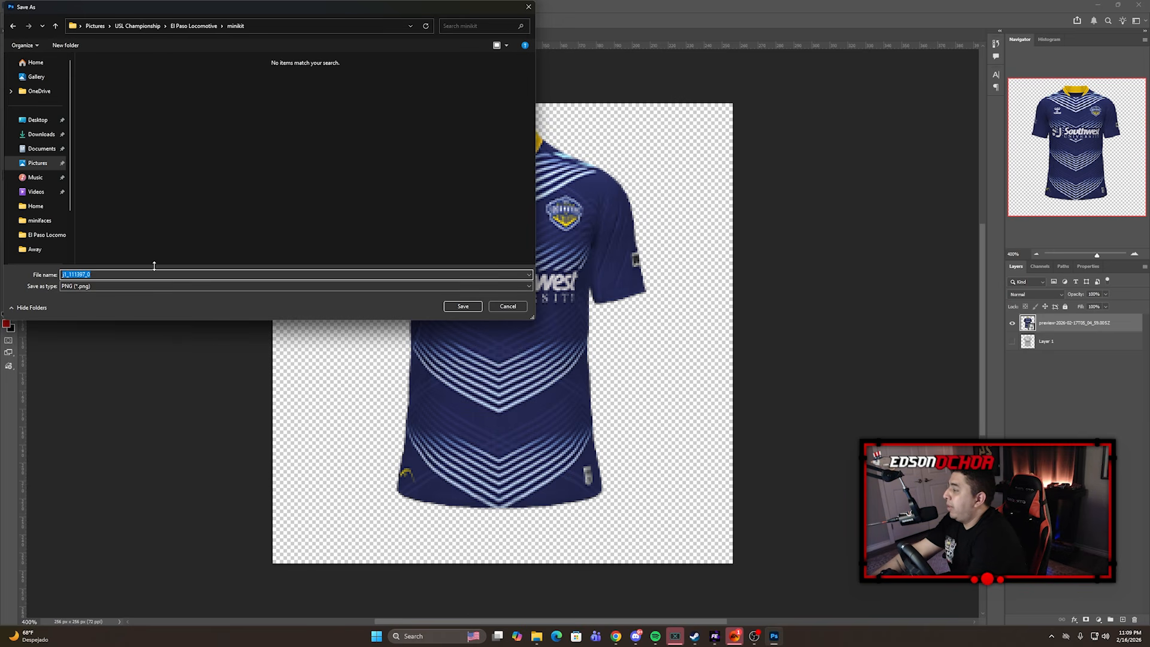
pyautogui.write('el paso')
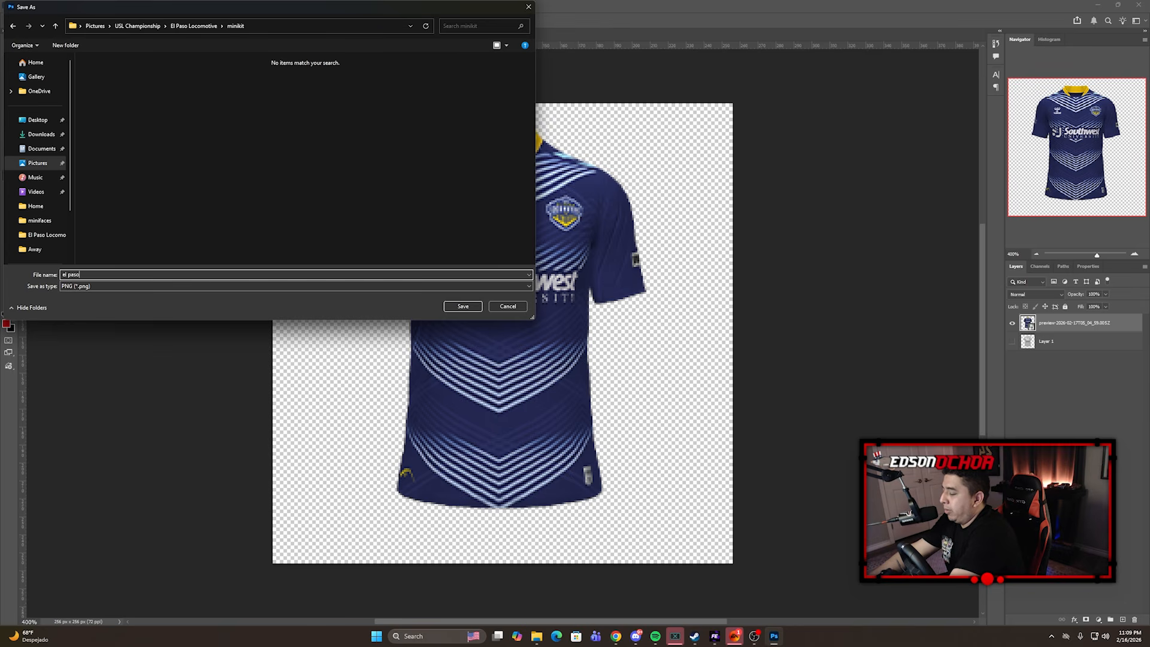
pyautogui.write(' home min')
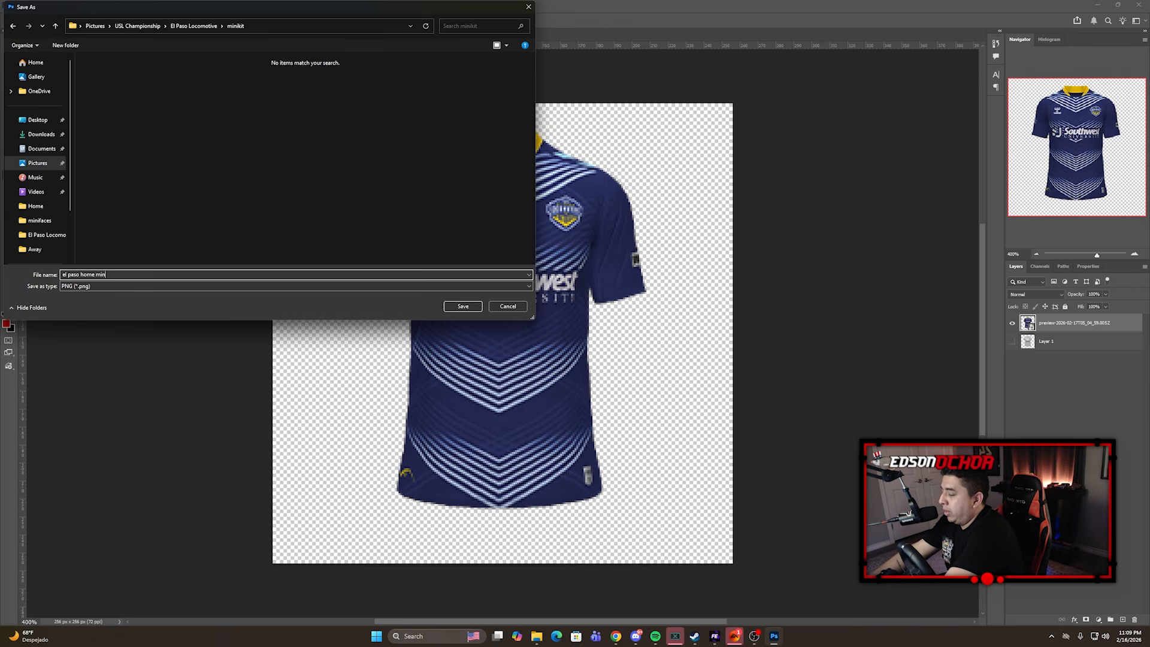
pyautogui.write('ikit')
pyautogui.press('Return')
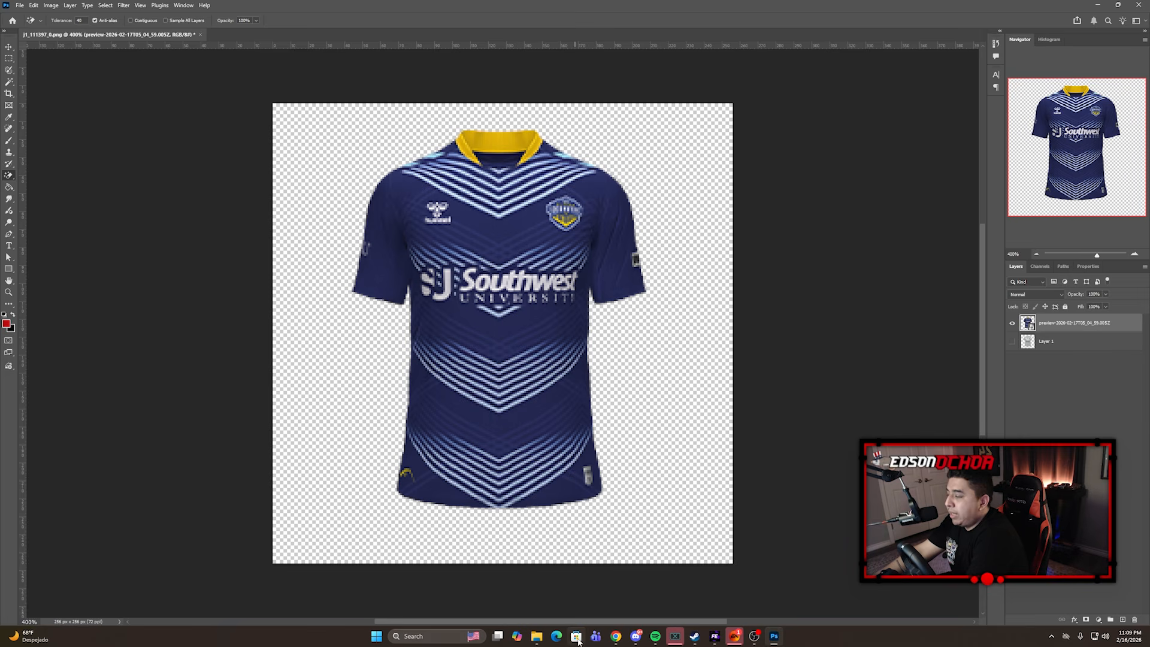
# Place the white away shirt preview above the home shirt, scale it down, and move it to line up with the home shirt
pyautogui.click(658, 560)
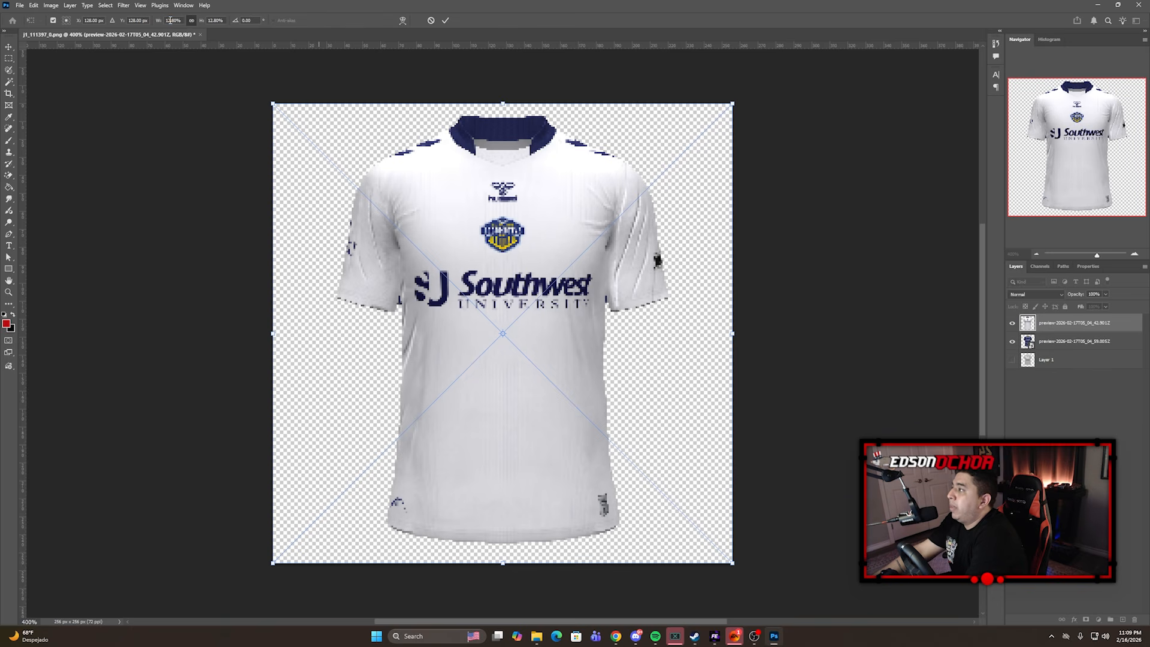
pyautogui.doubleClick(170, 21)
pyautogui.write('11')
pyautogui.press('Return')
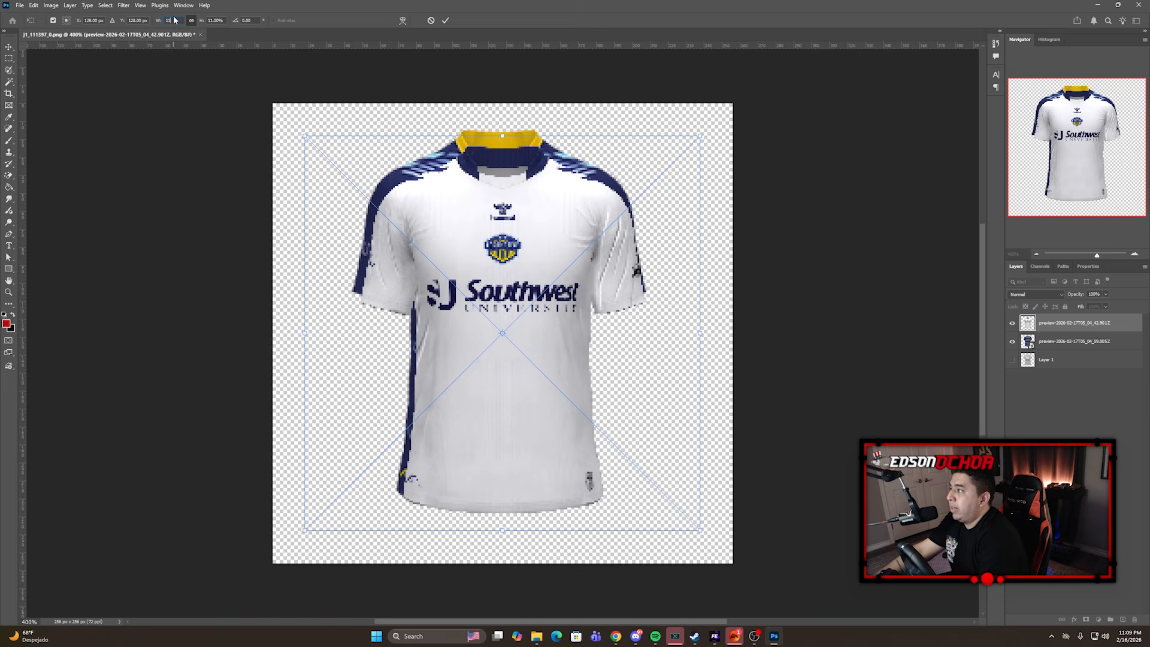
pyautogui.press('Return')
pyautogui.press('e')
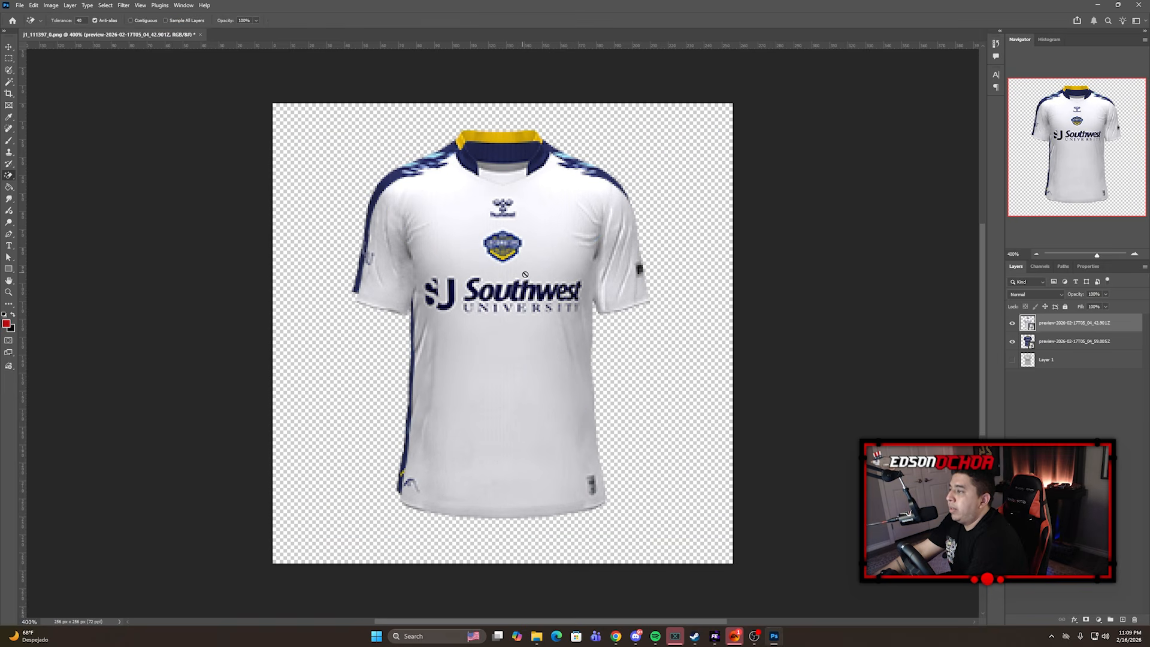
pyautogui.click(9, 48)
pyautogui.moveTo(515, 311); pyautogui.dragTo(513, 307)
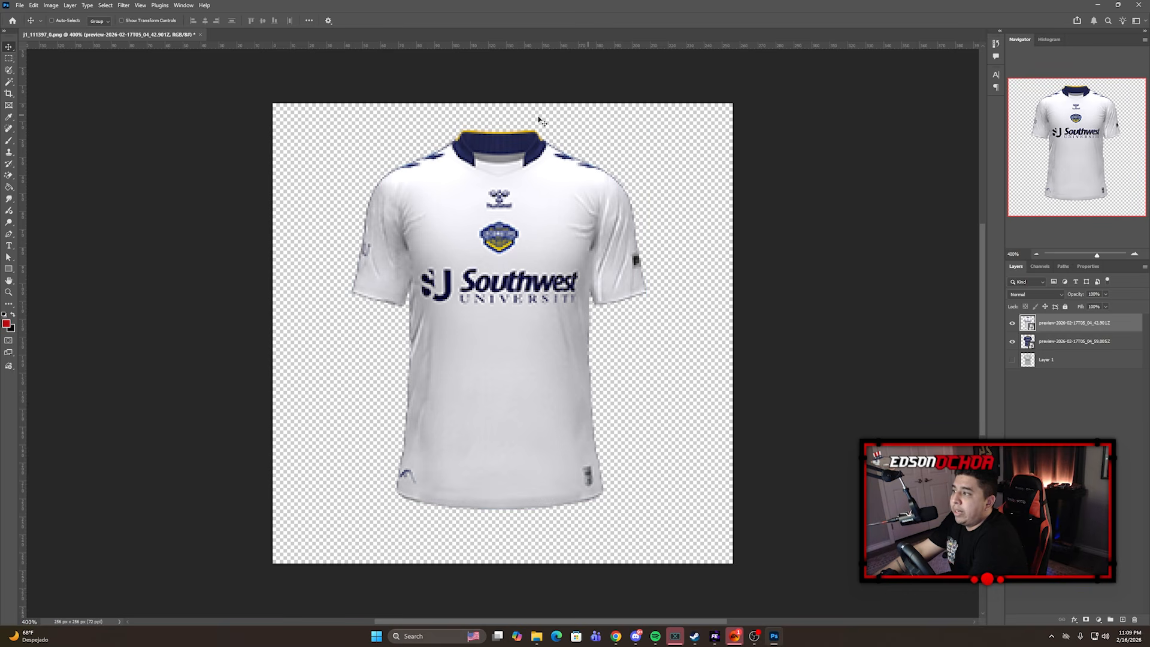
# Hide the home shirt layer and export the away shirt as the PNG "el paso away minikit" in the minikit folder
pyautogui.click(1012, 342)
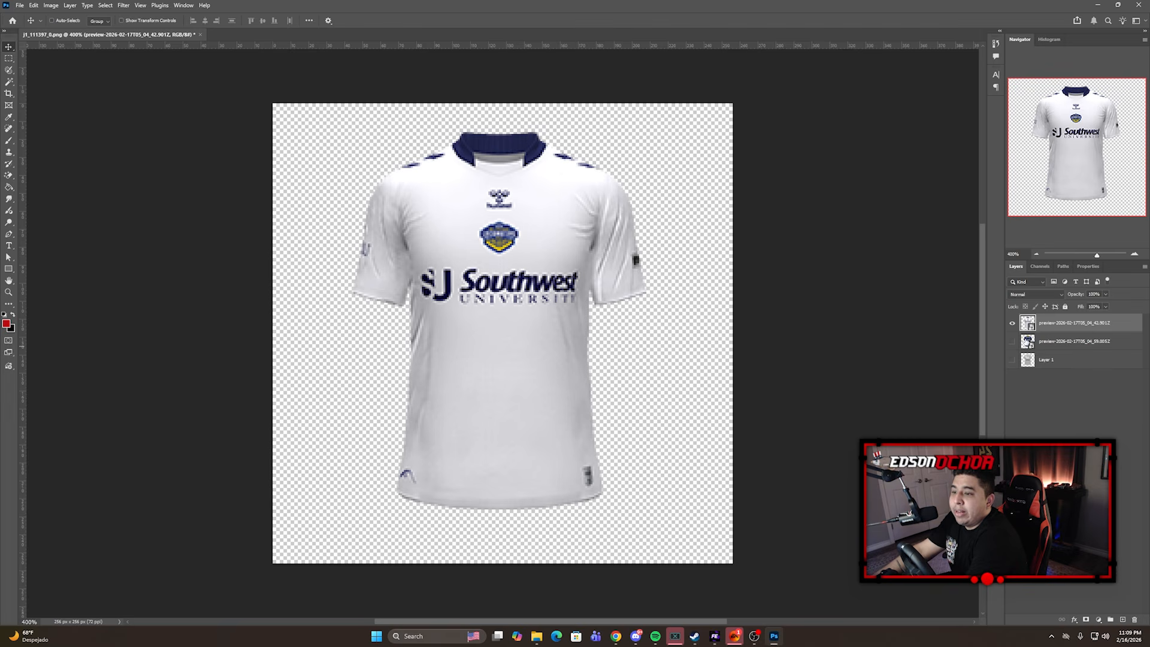
pyautogui.click(1057, 343)
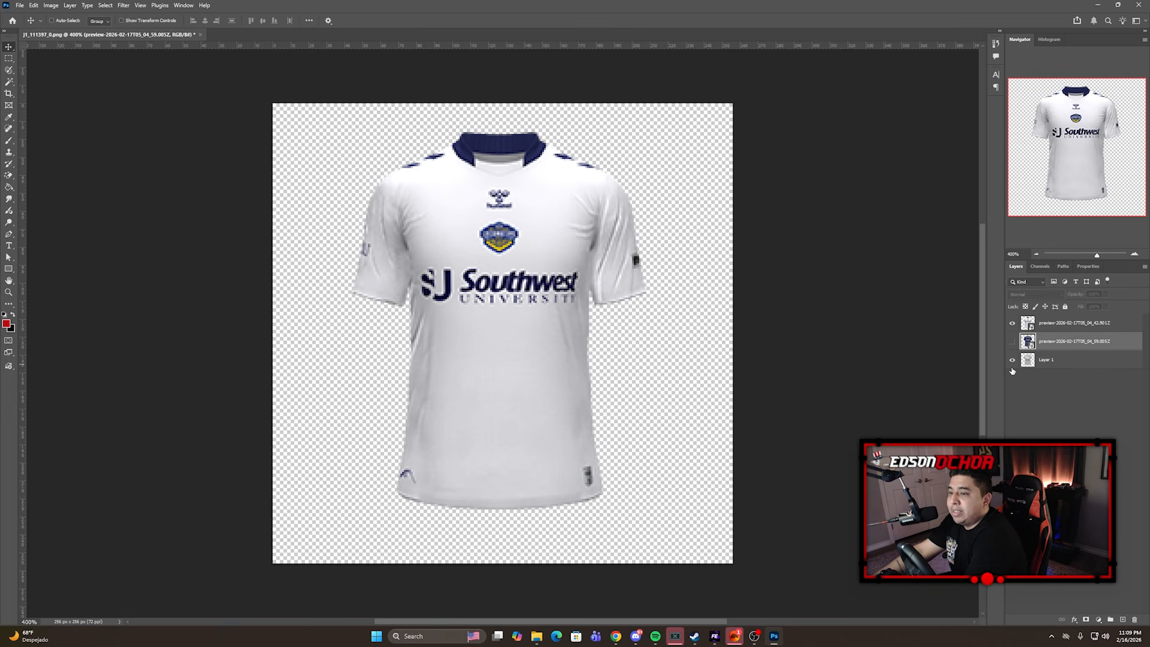
pyautogui.click(19, 4)
pyautogui.moveTo(36, 162)
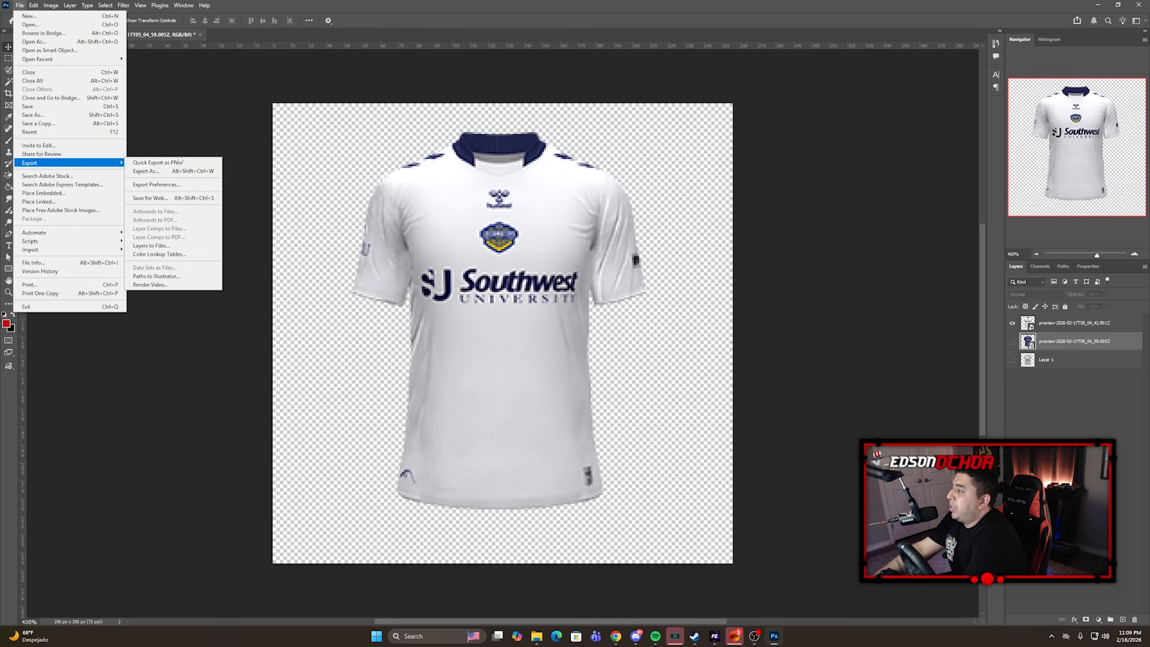
pyautogui.click(147, 166)
pyautogui.click(105, 81)
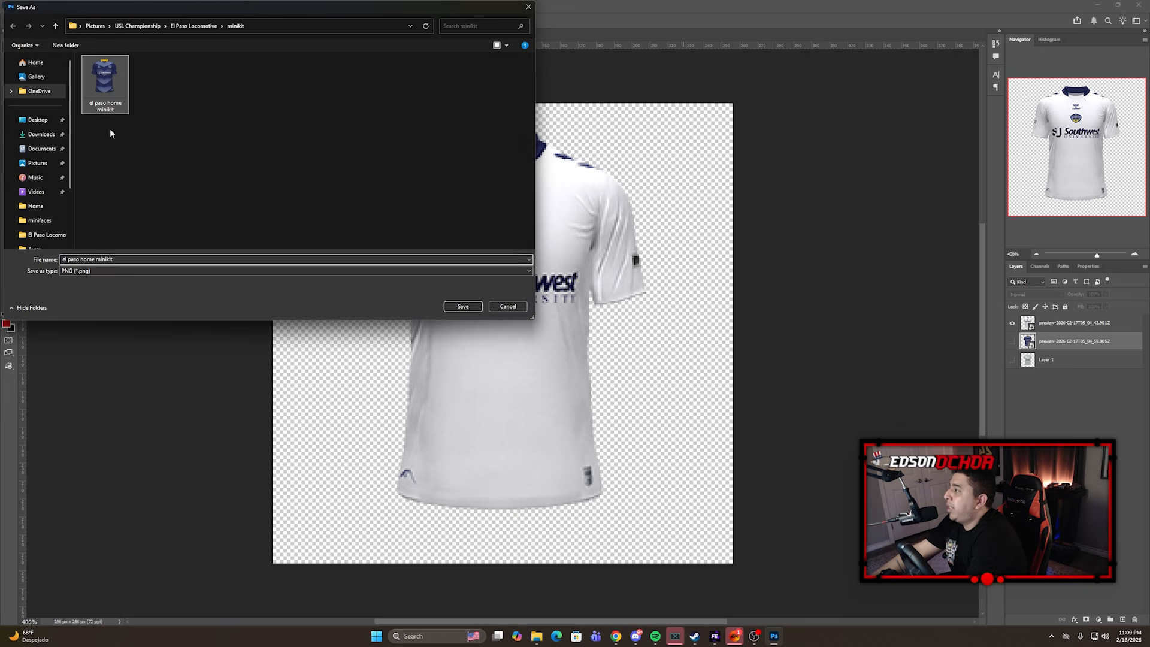
pyautogui.doubleClick(90, 261)
pyautogui.write('away')
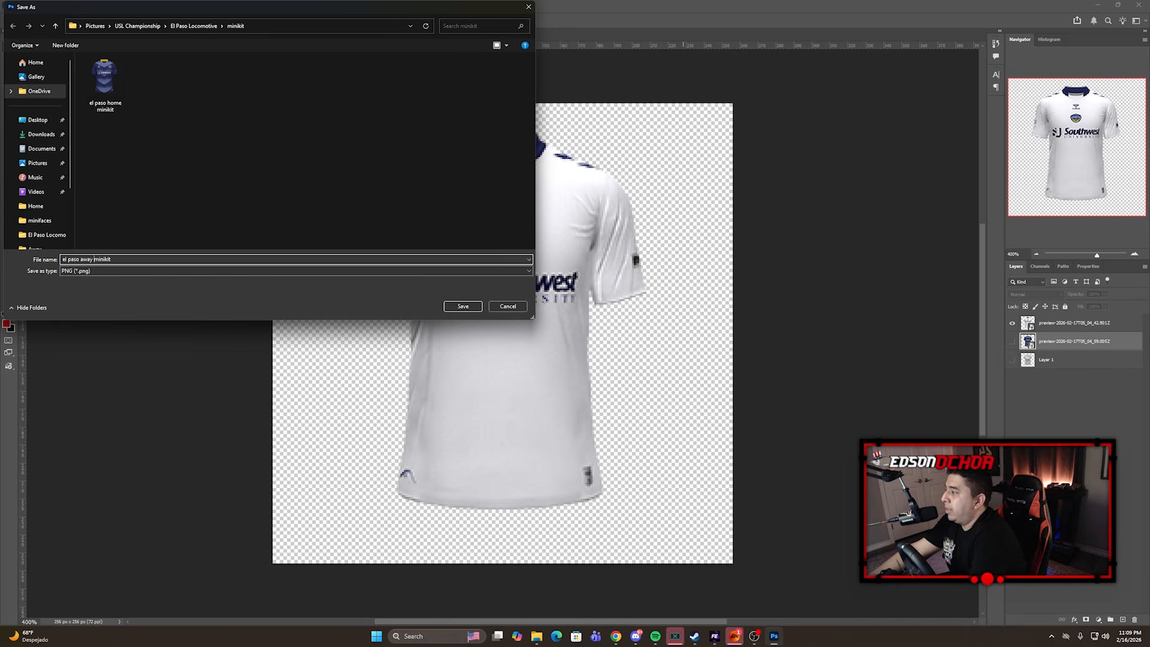
pyautogui.press('Return')
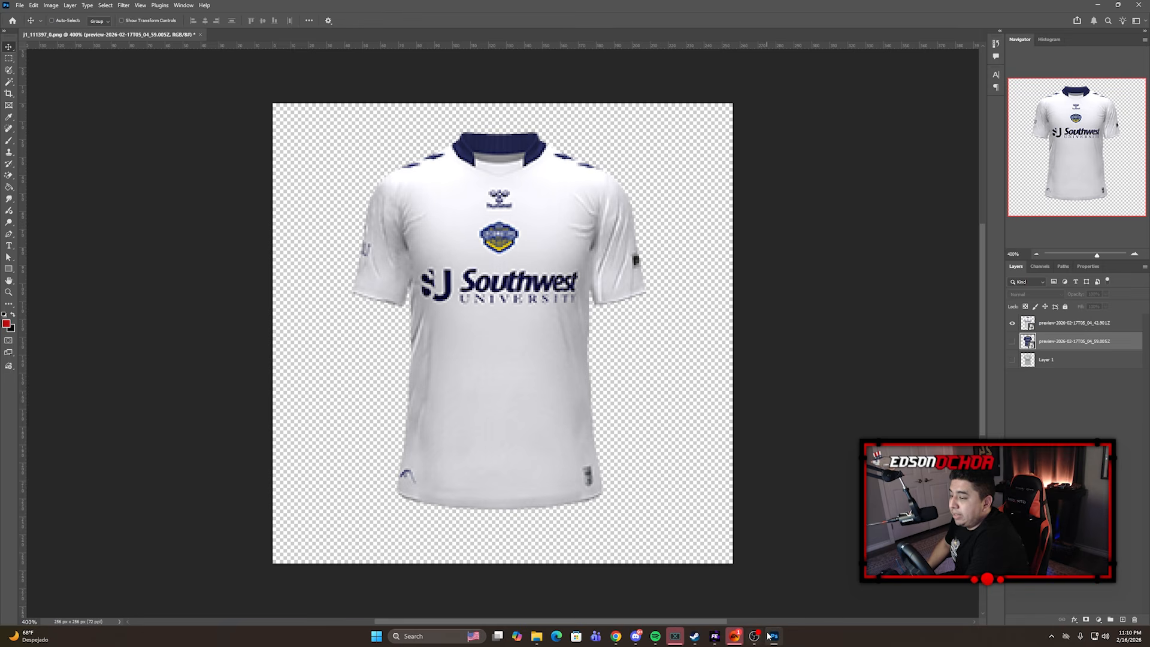
# Switch to FIFA Editor Tool and open the long-sleeved goalkeeper shirt j2_8_0 from the kits folder as a template
pyautogui.moveTo(772, 637)
pyautogui.moveTo(715, 636)
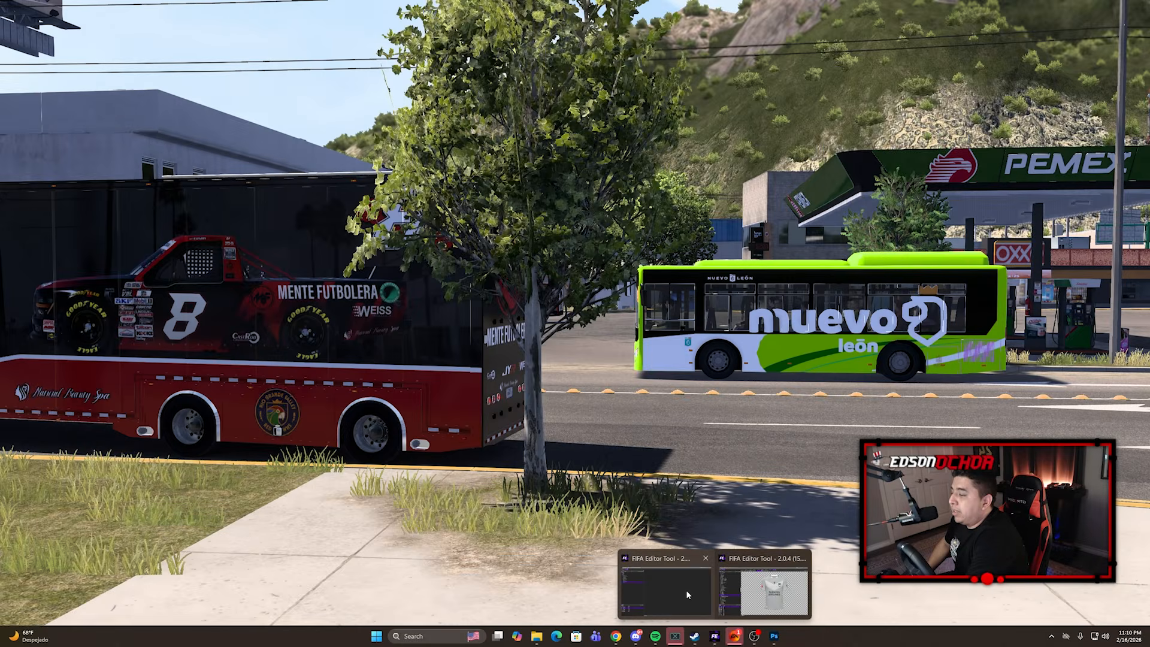
pyautogui.click(687, 594)
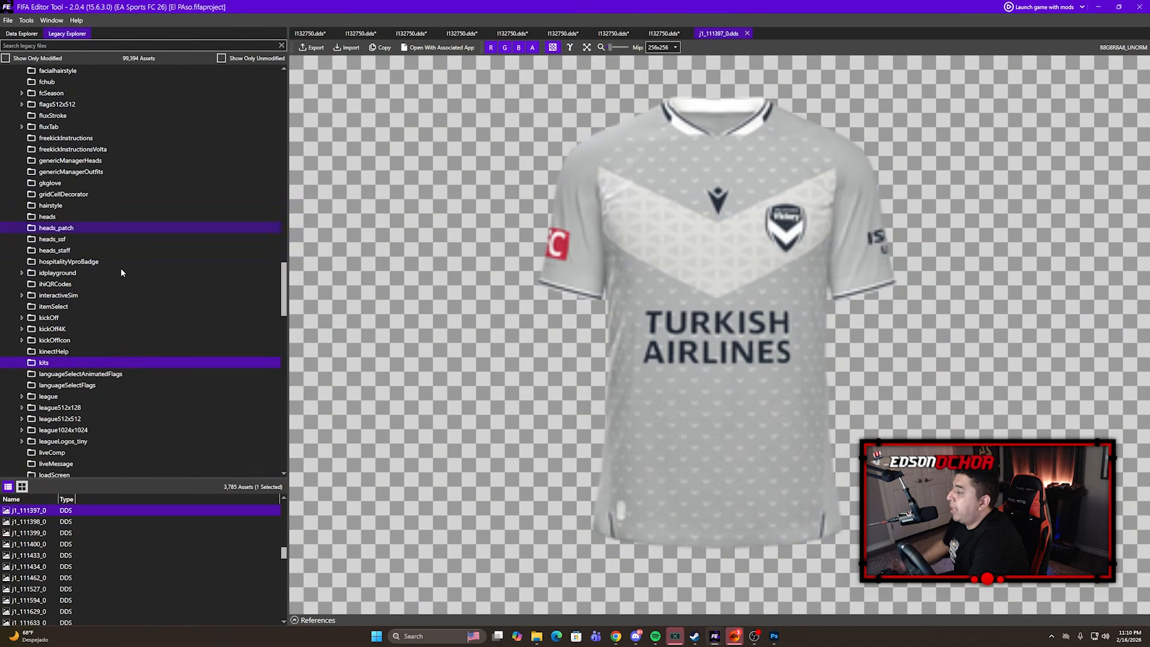
pyautogui.scroll(-5, 64, 543)
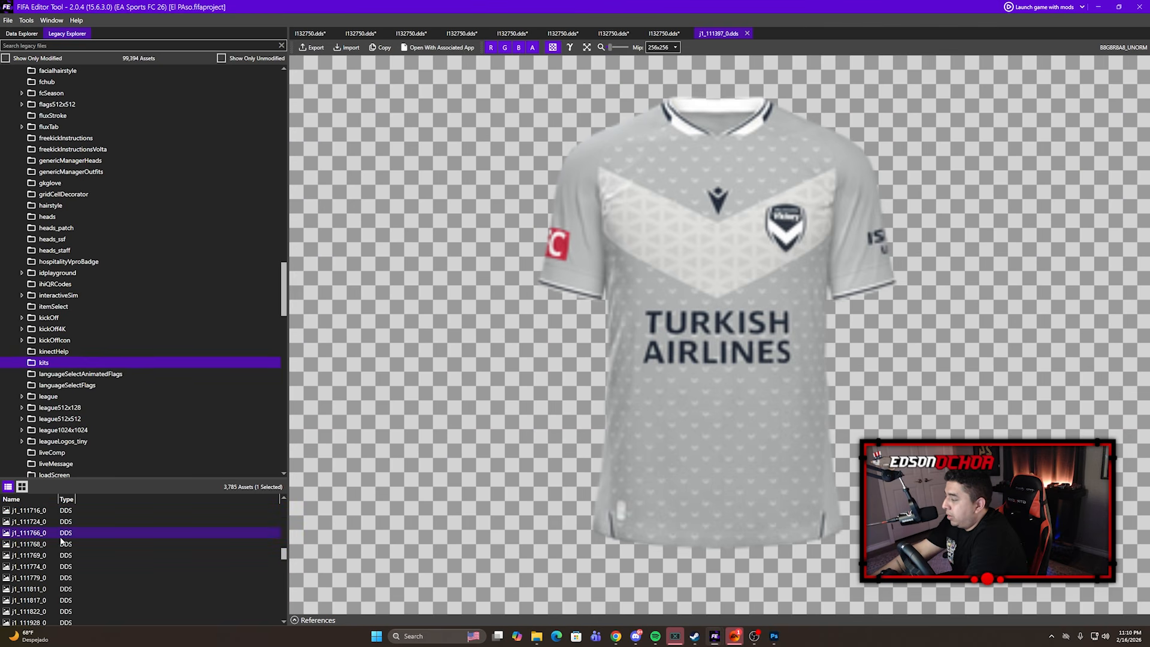
pyautogui.scroll(14, 61, 539)
pyautogui.scroll(3, 60, 537)
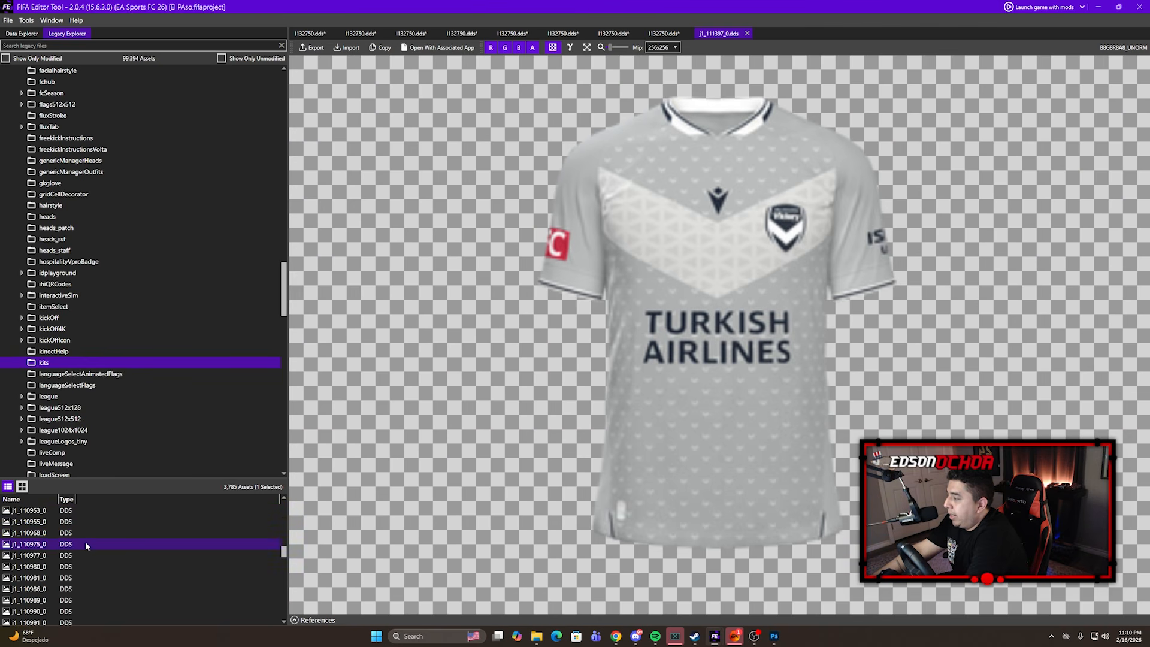
pyautogui.scroll(-15, 108, 536)
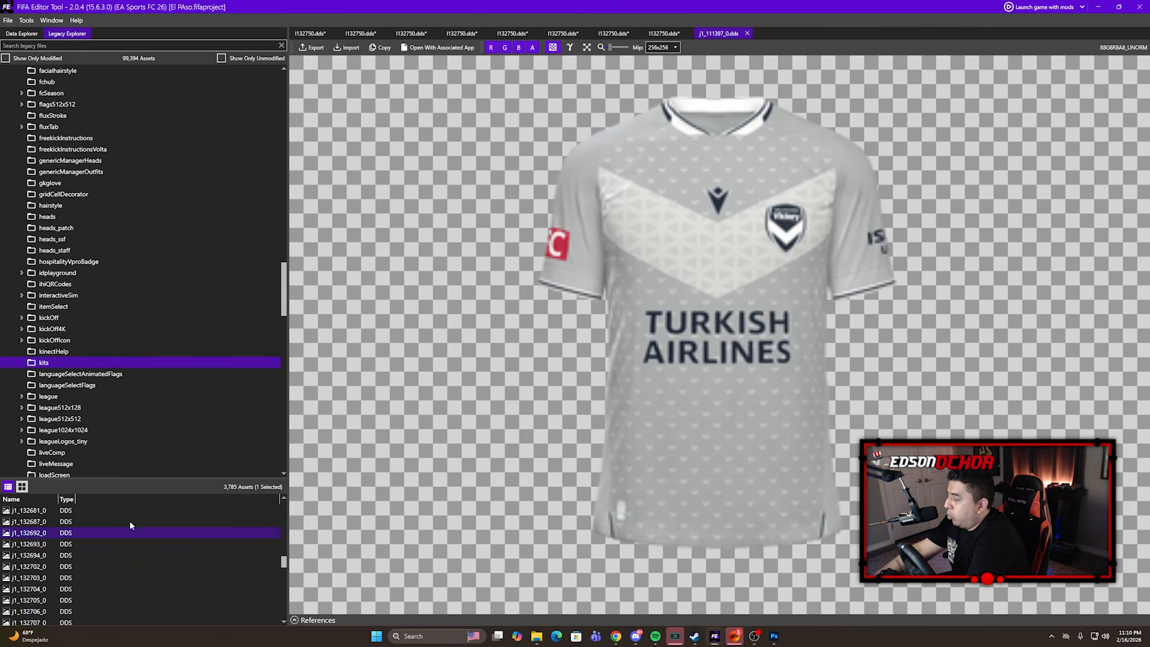
pyautogui.scroll(-3, 23, 569)
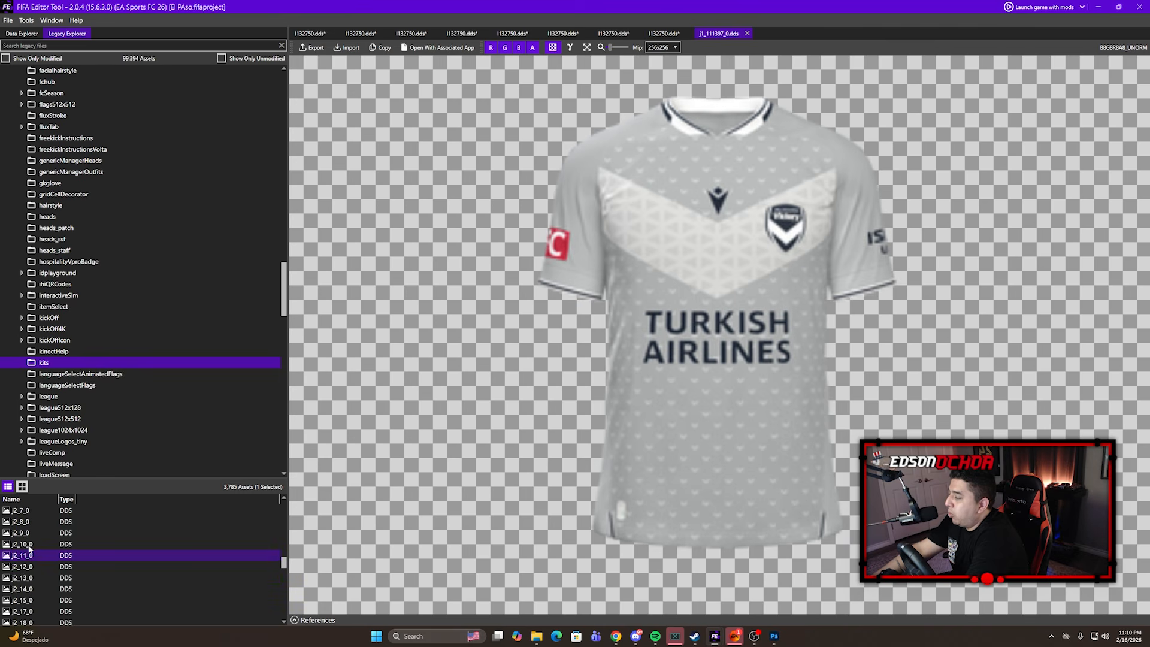
pyautogui.scroll(2, 24, 545)
pyautogui.click(18, 521)
pyautogui.click(17, 512)
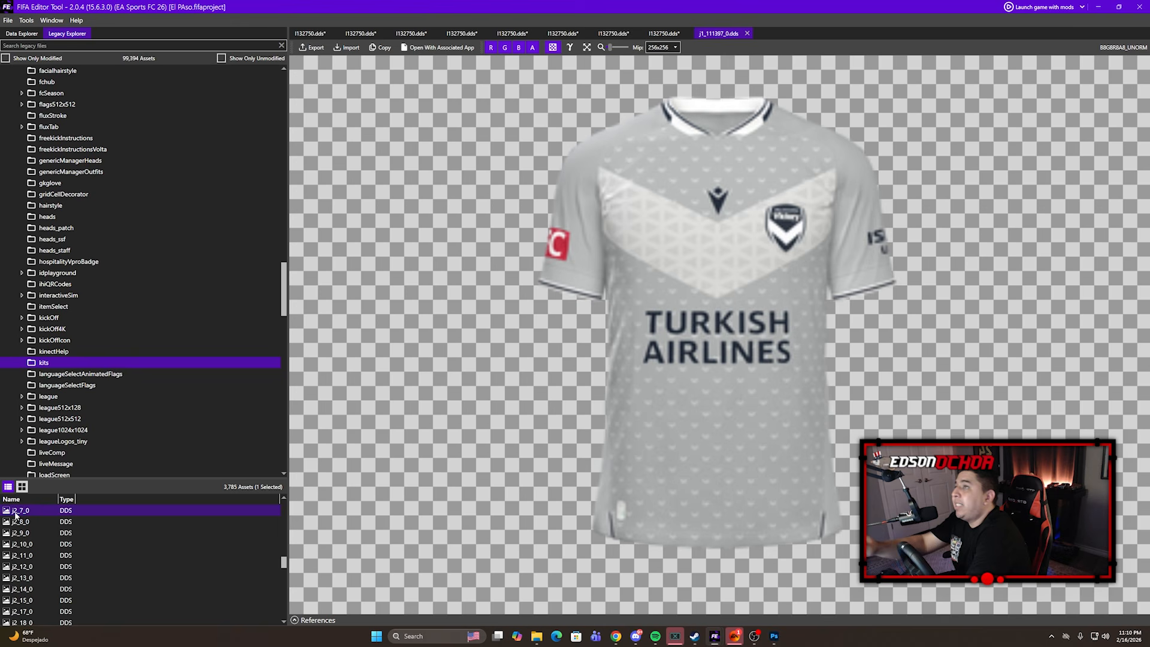
pyautogui.click(6, 521)
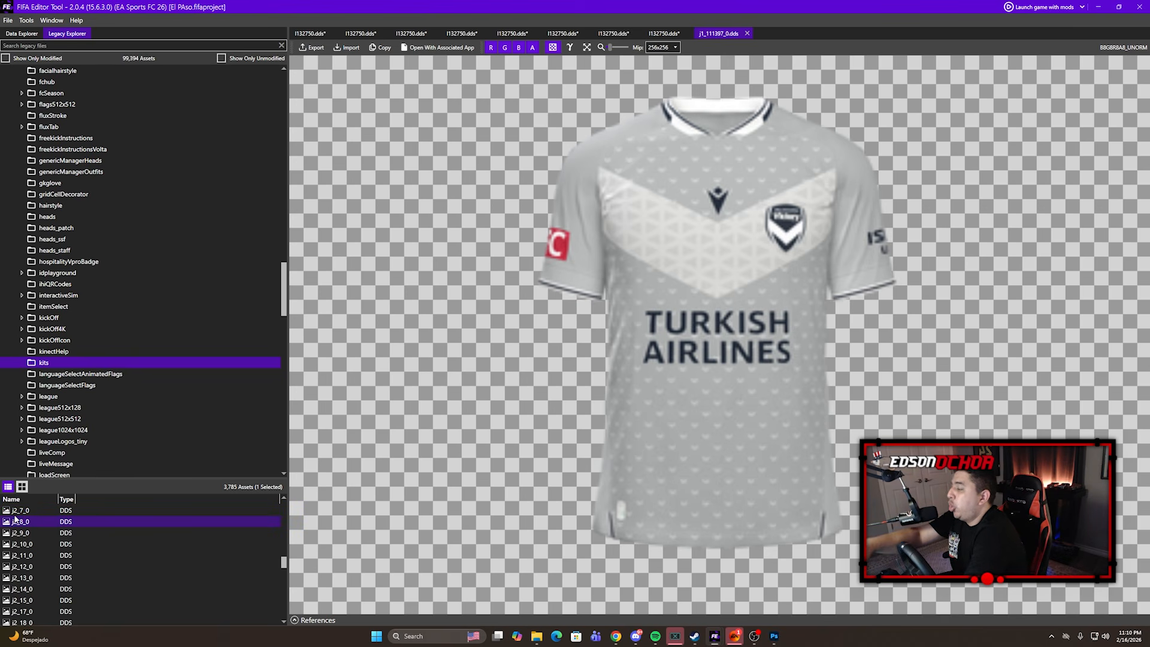
pyautogui.doubleClick(28, 522)
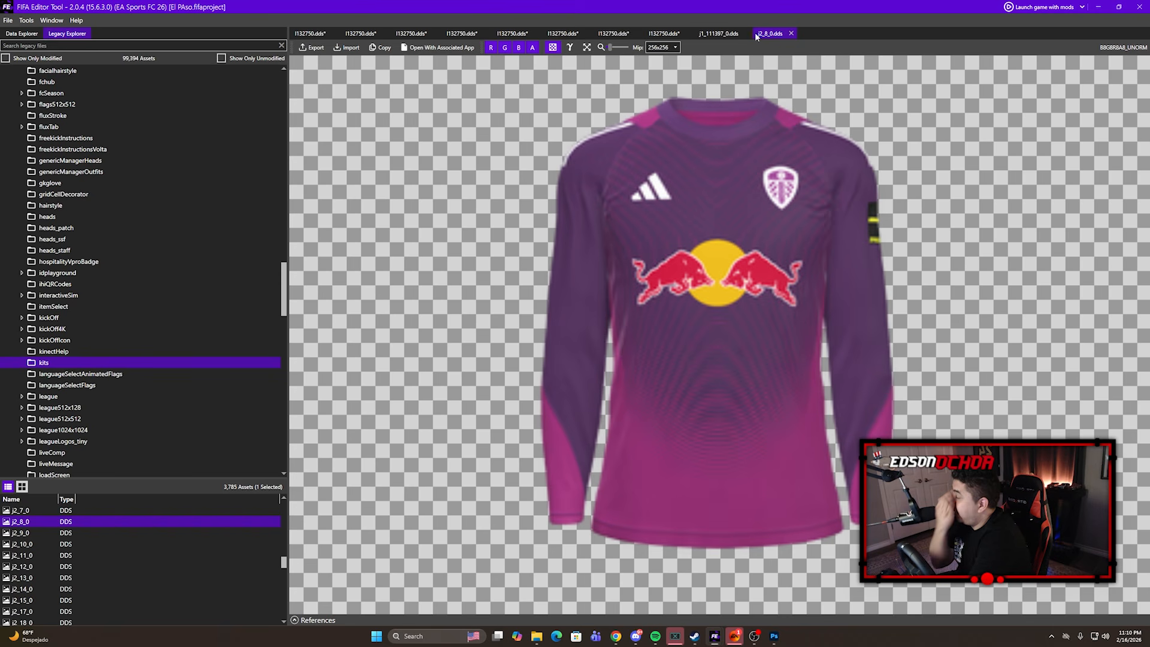
# Export the j2_8_0 shirt image and open the exported PNG as a new document in Photoshop
pyautogui.hotkey('ctrl', 's')
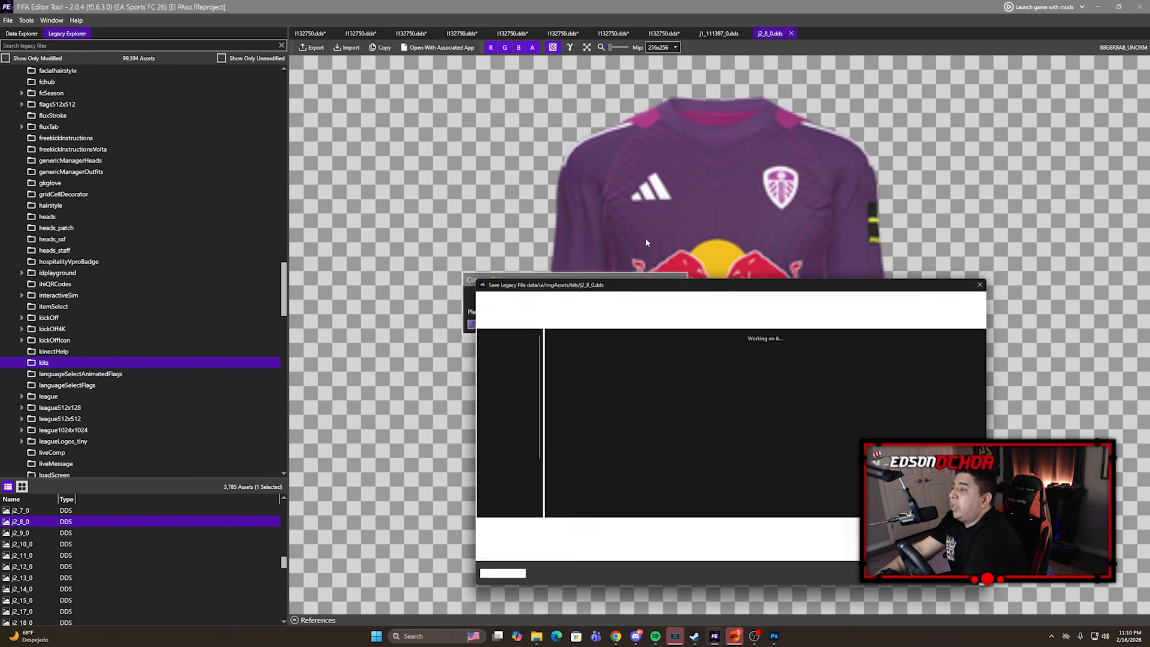
pyautogui.press('Return')
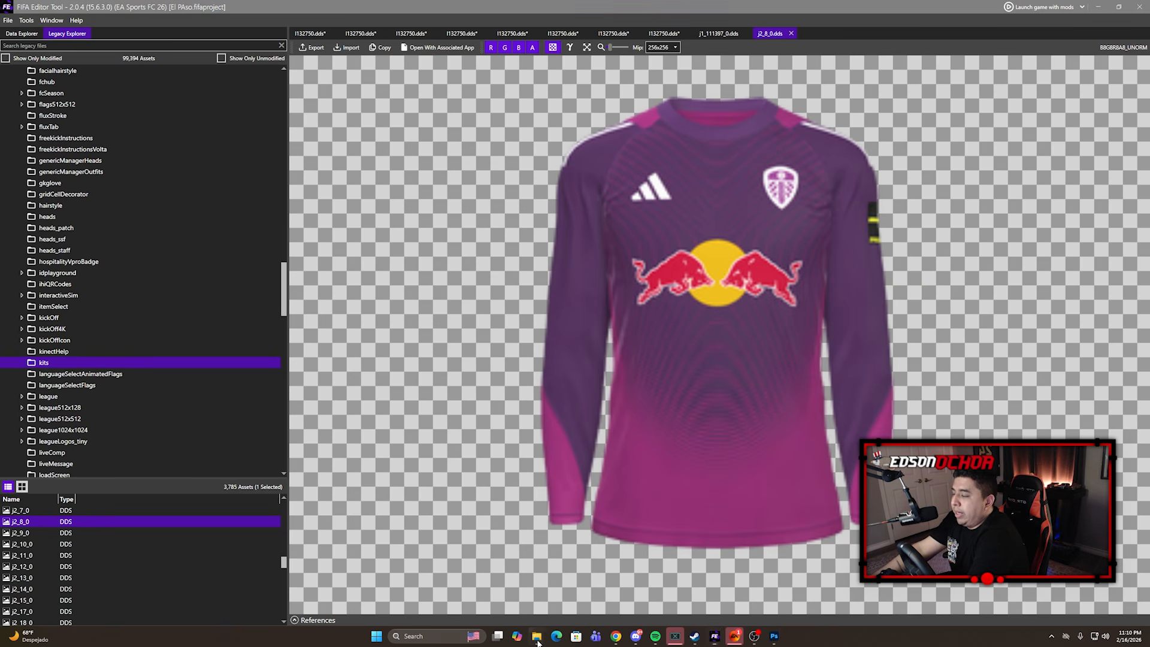
pyautogui.moveTo(538, 640)
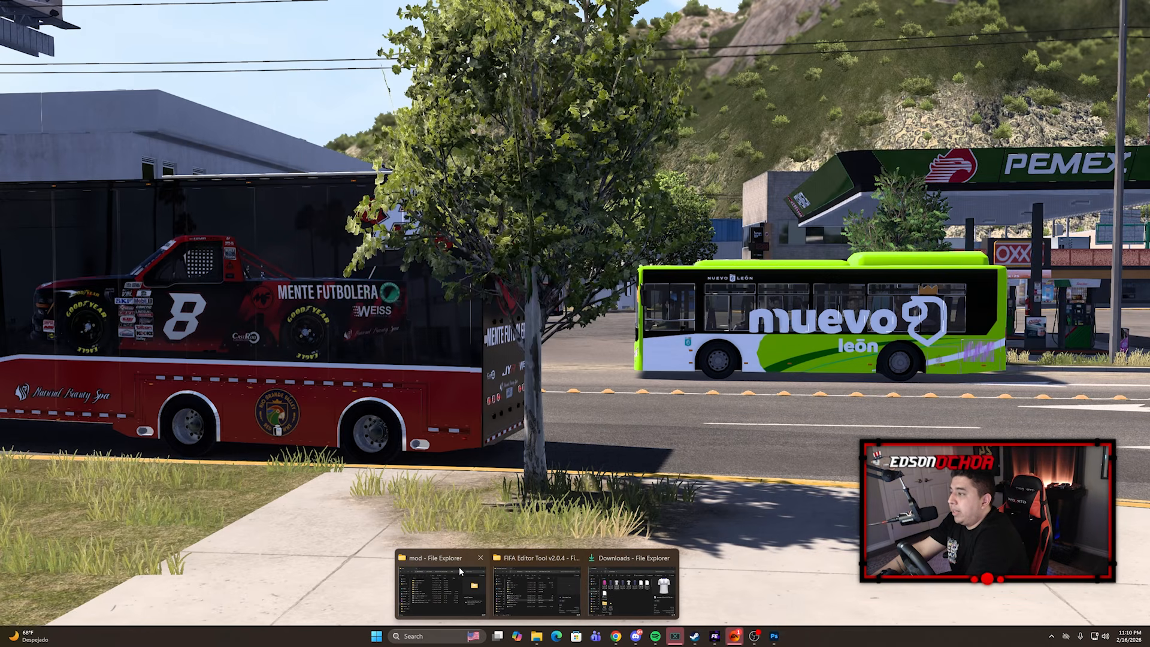
pyautogui.click(630, 588)
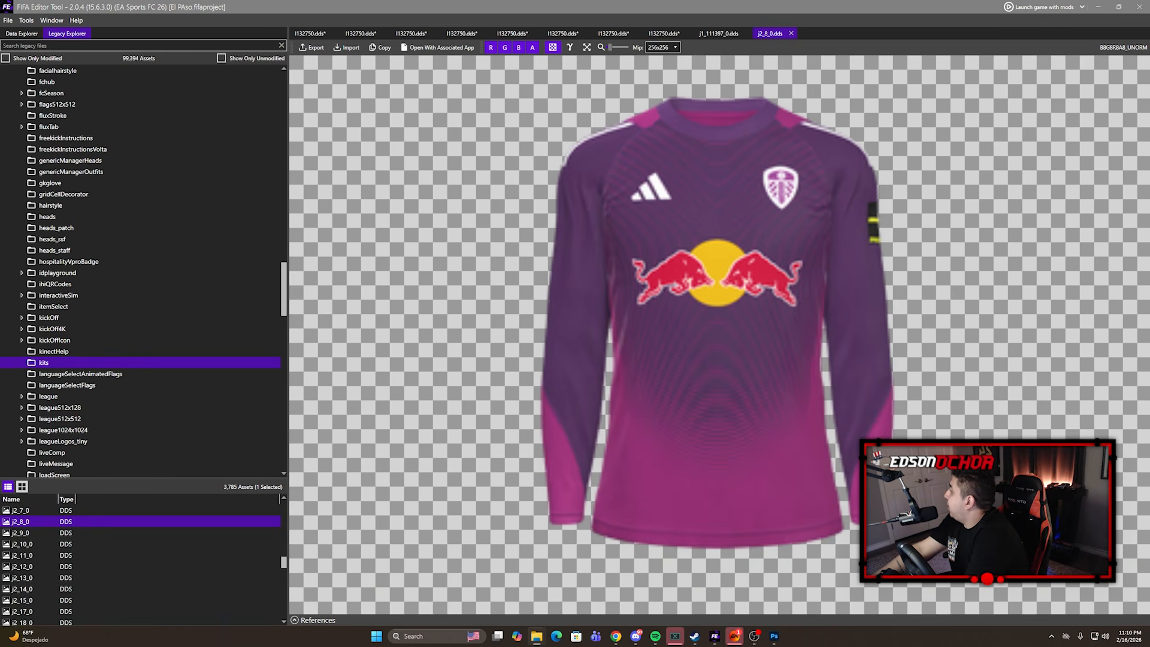
pyautogui.moveTo(525, 536); pyautogui.dragTo(459, 34)
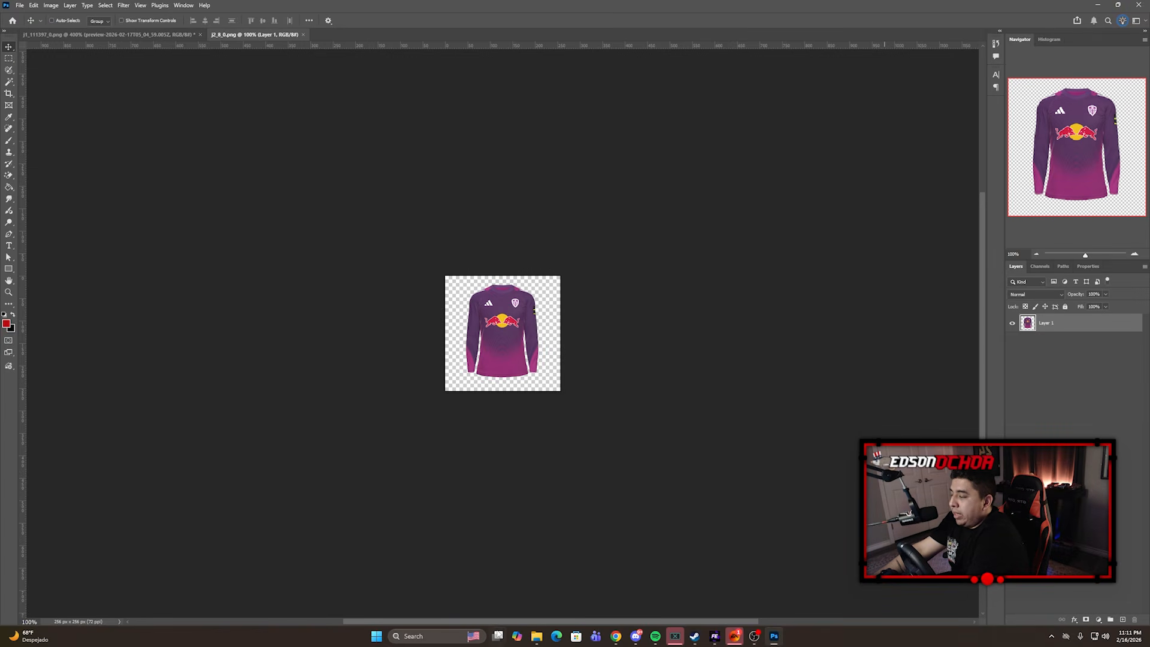
# Place the pink goalkeeper shirt preview from the Downloads folder over the template shirt in j2_8_0.png
pyautogui.moveTo(537, 638)
pyautogui.click(632, 590)
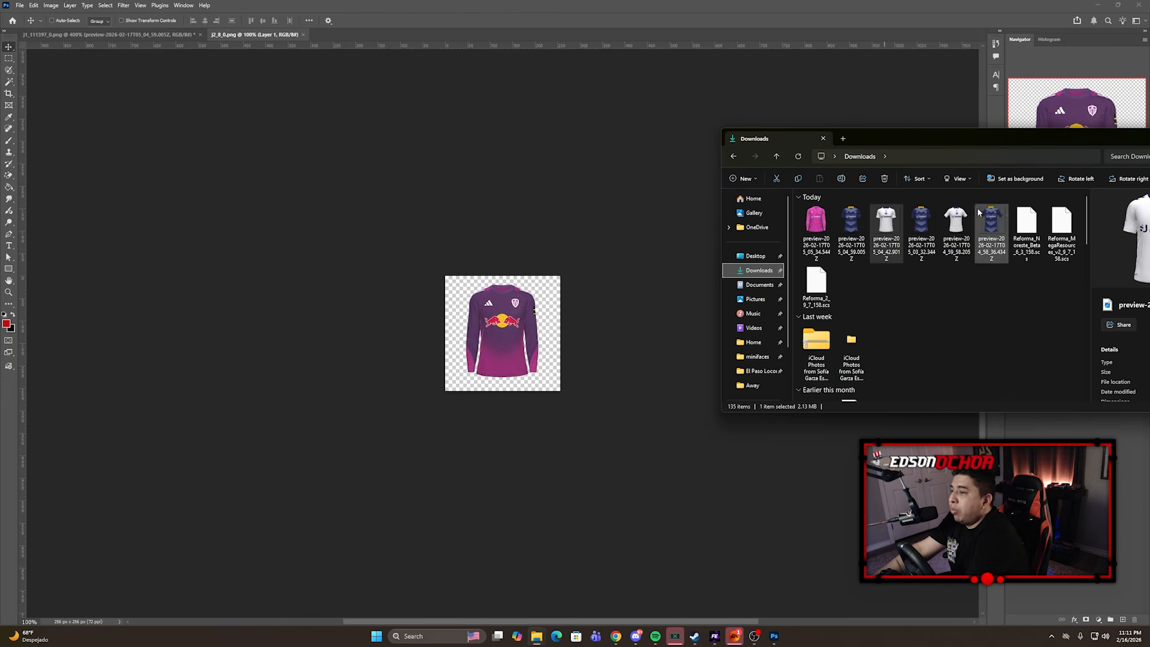
pyautogui.click(816, 218)
pyautogui.moveTo(816, 218); pyautogui.dragTo(576, 333)
pyautogui.click(1099, 254)
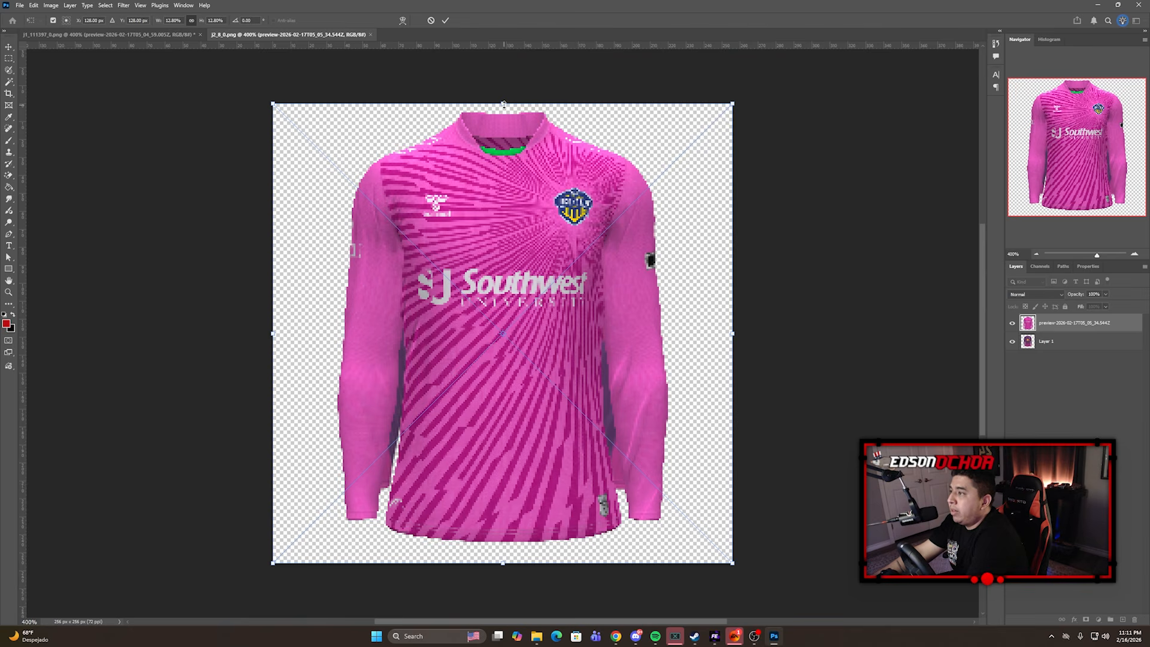
# Make the placed goalkeeper shirt semi-transparent and scale it down until it lines up with the template shirt
pyautogui.moveTo(503, 104); pyautogui.dragTo(503, 119)
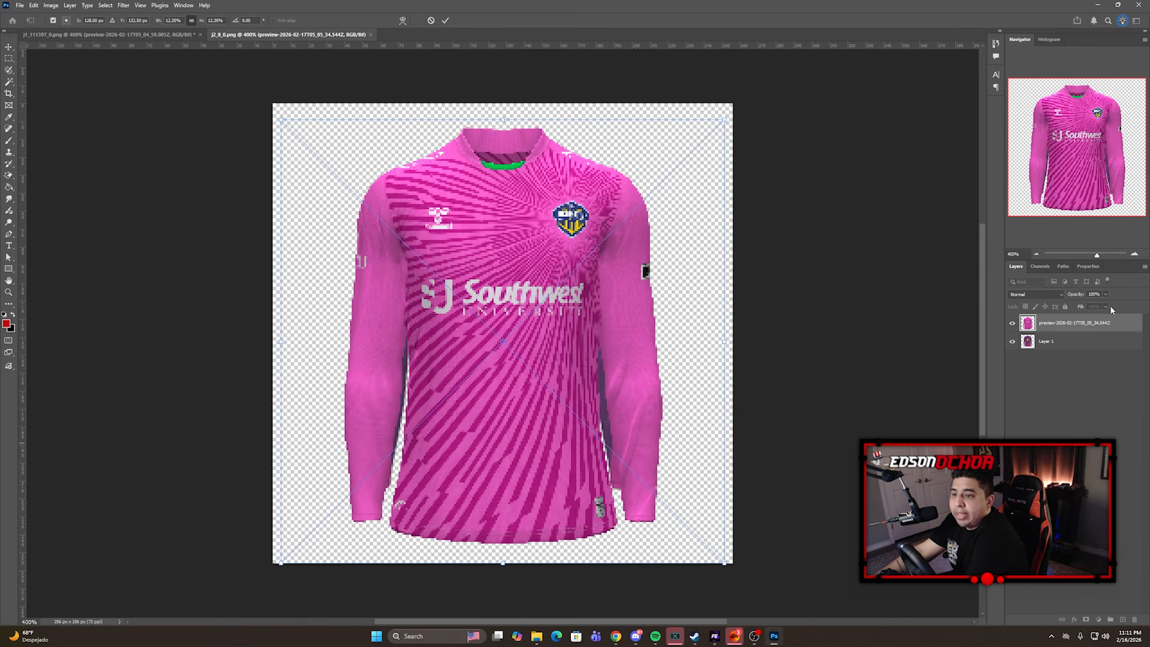
pyautogui.click(1107, 307)
pyautogui.moveTo(1107, 316); pyautogui.dragTo(1086, 318)
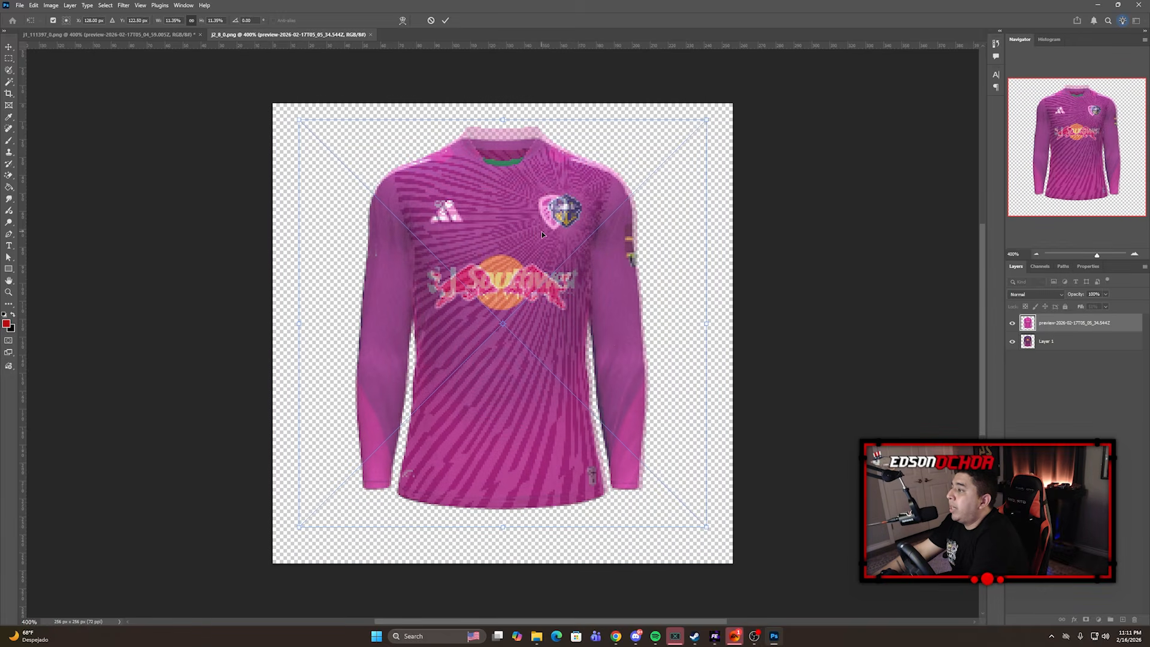
pyautogui.moveTo(503, 119); pyautogui.dragTo(504, 127)
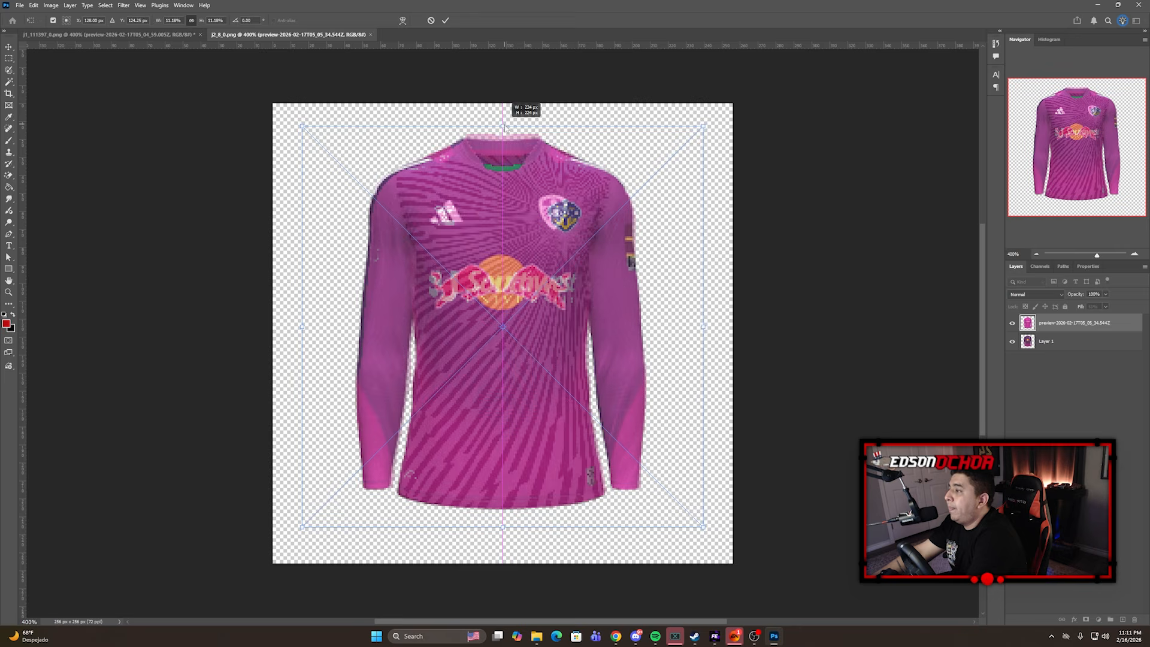
pyautogui.moveTo(505, 127); pyautogui.dragTo(504, 123)
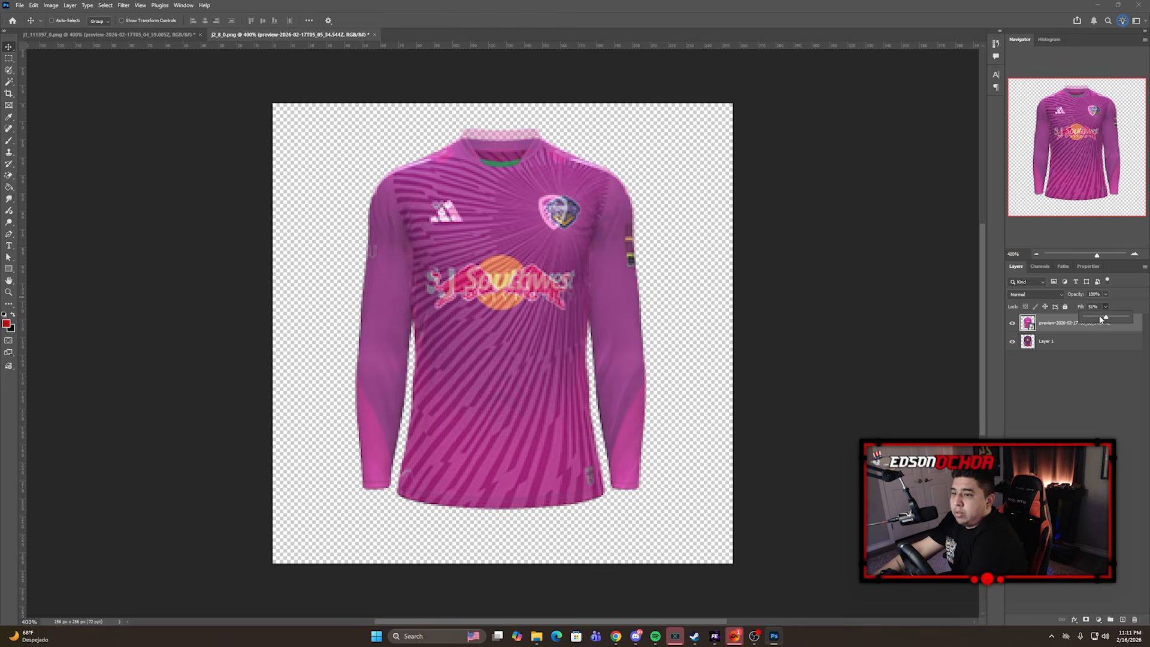
# Show only the goalkeeper shirt at 100% fill and export it as the PNG "el paso gk minikit" in the minikit folder
pyautogui.moveTo(1106, 317); pyautogui.dragTo(1128, 318)
pyautogui.click(1013, 341)
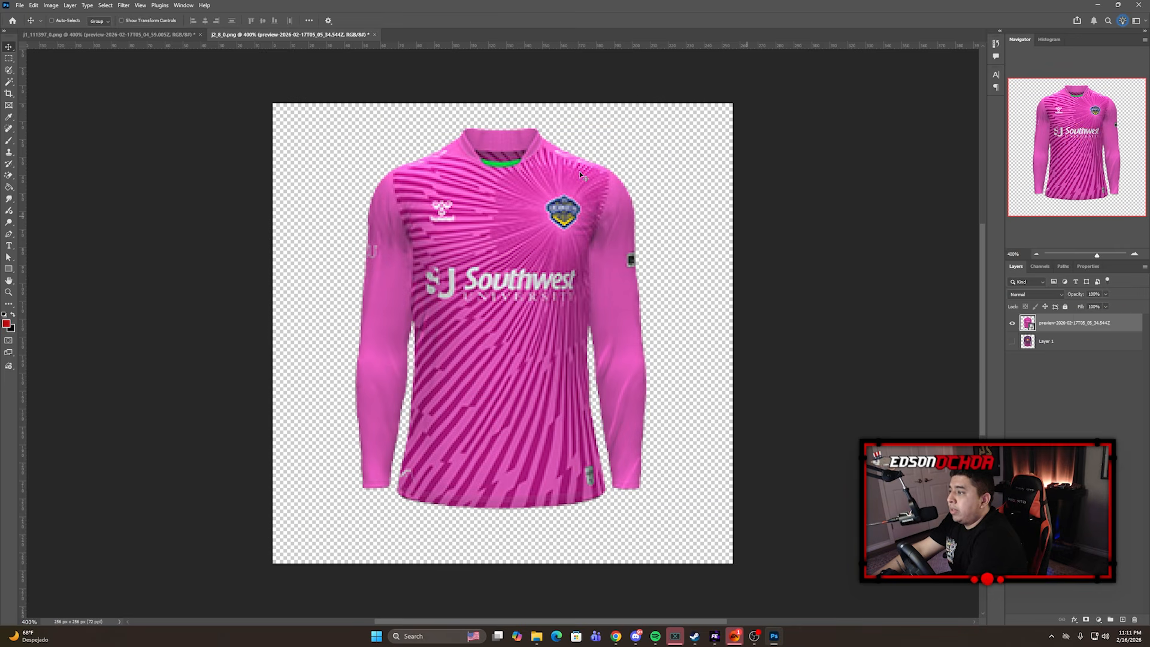
pyautogui.click(20, 5)
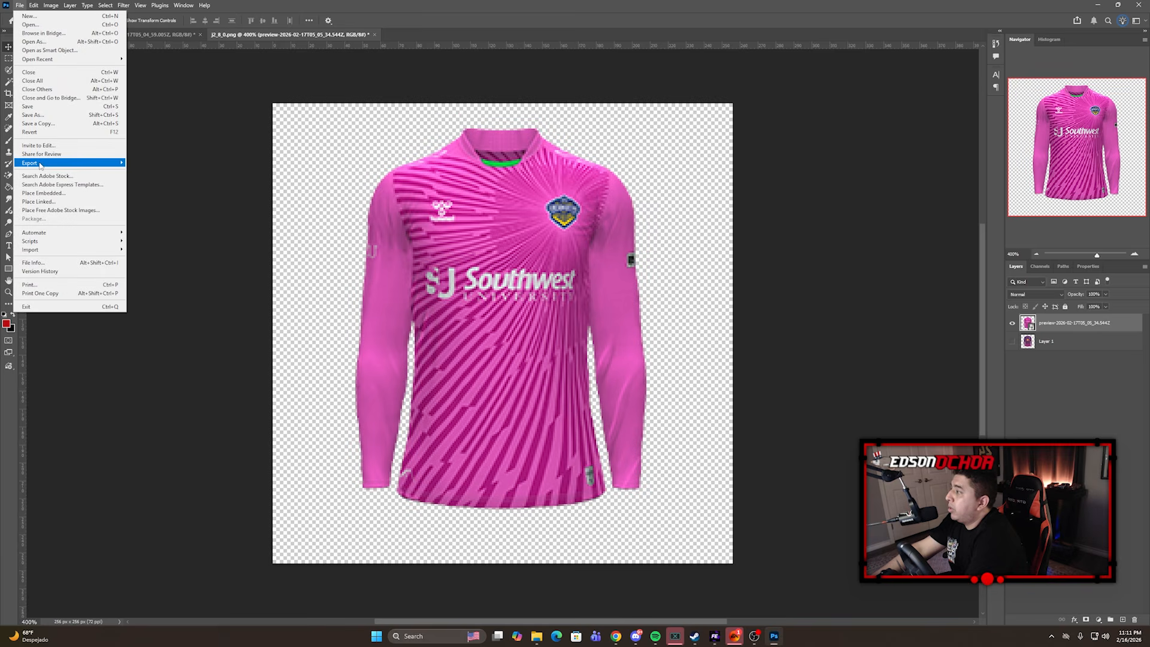
pyautogui.moveTo(90, 161)
pyautogui.click(143, 163)
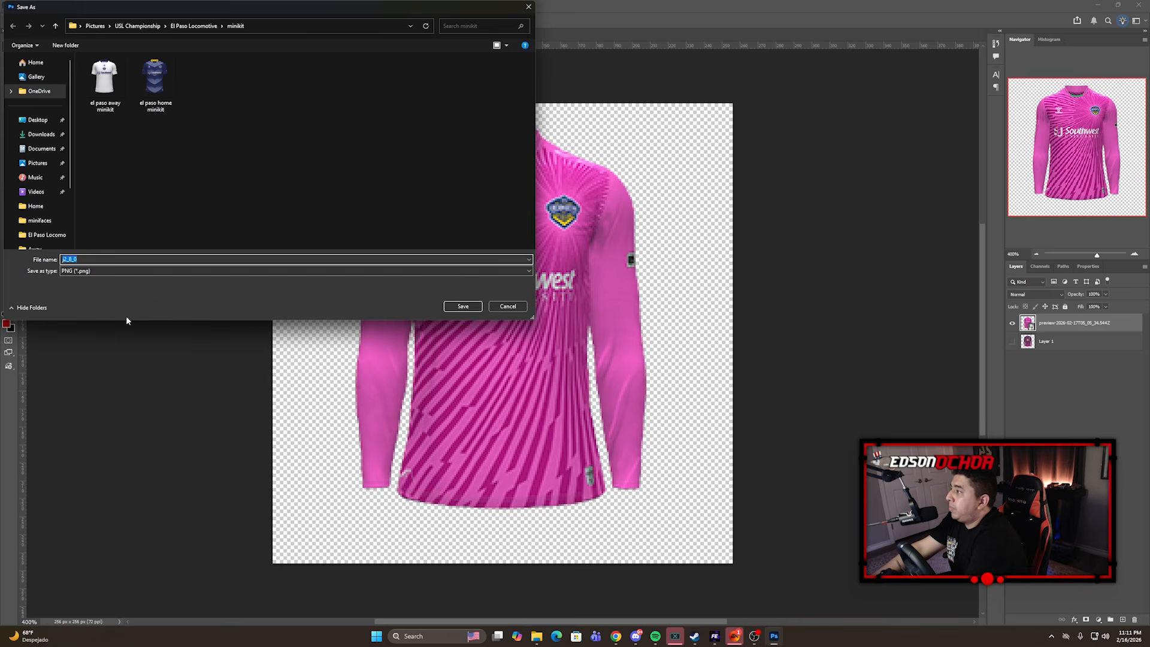
pyautogui.click(155, 81)
pyautogui.doubleClick(88, 259)
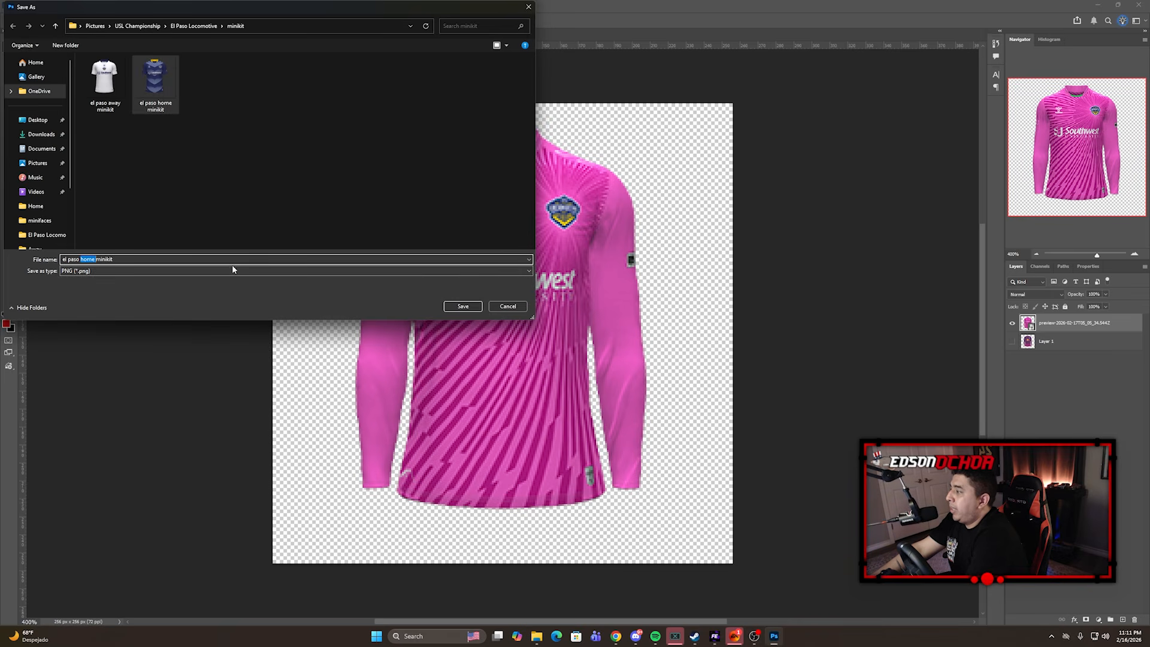
pyautogui.write('gk')
pyautogui.press('Return')
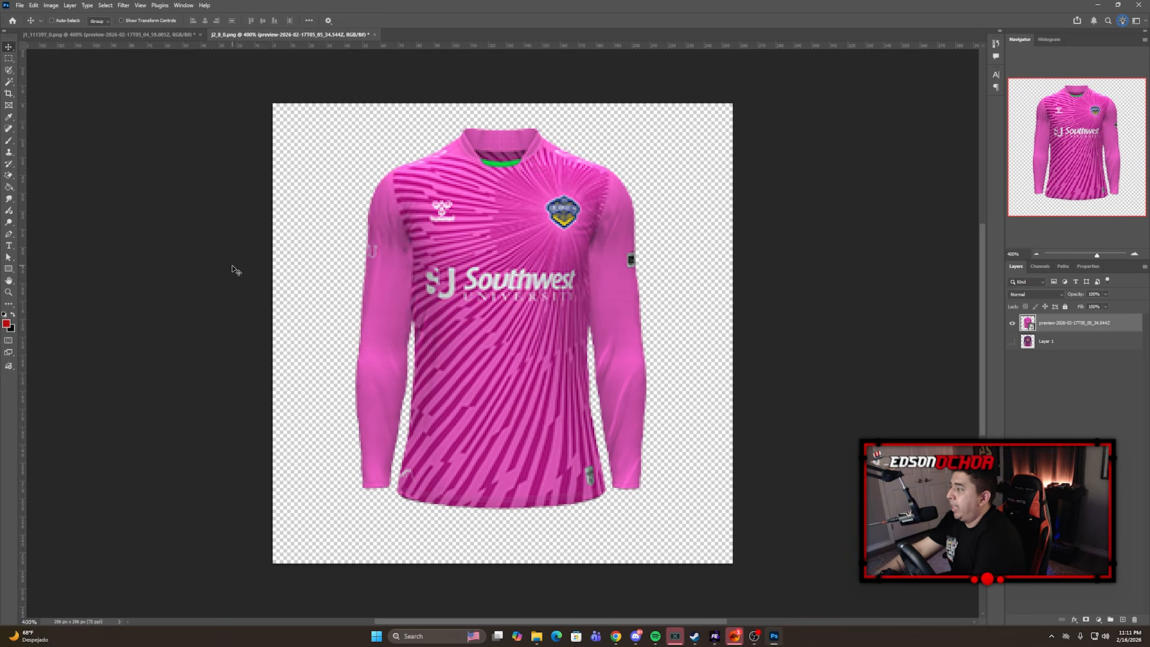
# Switch to FIFA Editor Tool and try to duplicate the j3_36_0 file in the kits folder as j0_132750_0.dds
pyautogui.hotkey('alt', 'Tab')
pyautogui.scroll(5, 82, 520)
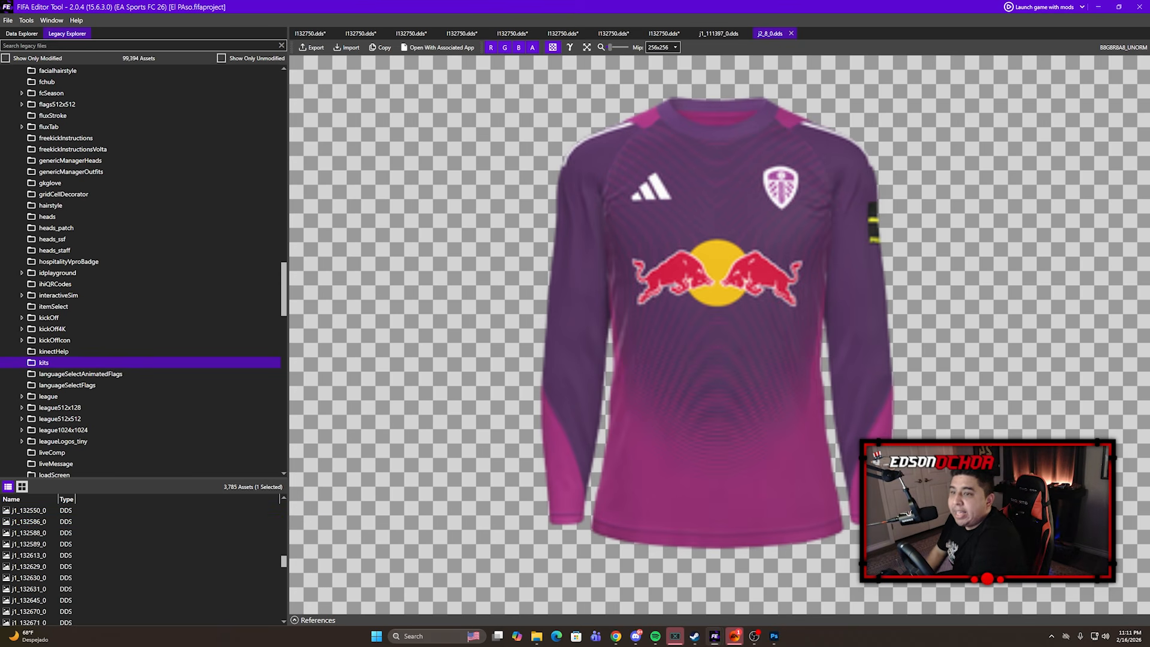
pyautogui.moveTo(284, 563); pyautogui.dragTo(282, 620)
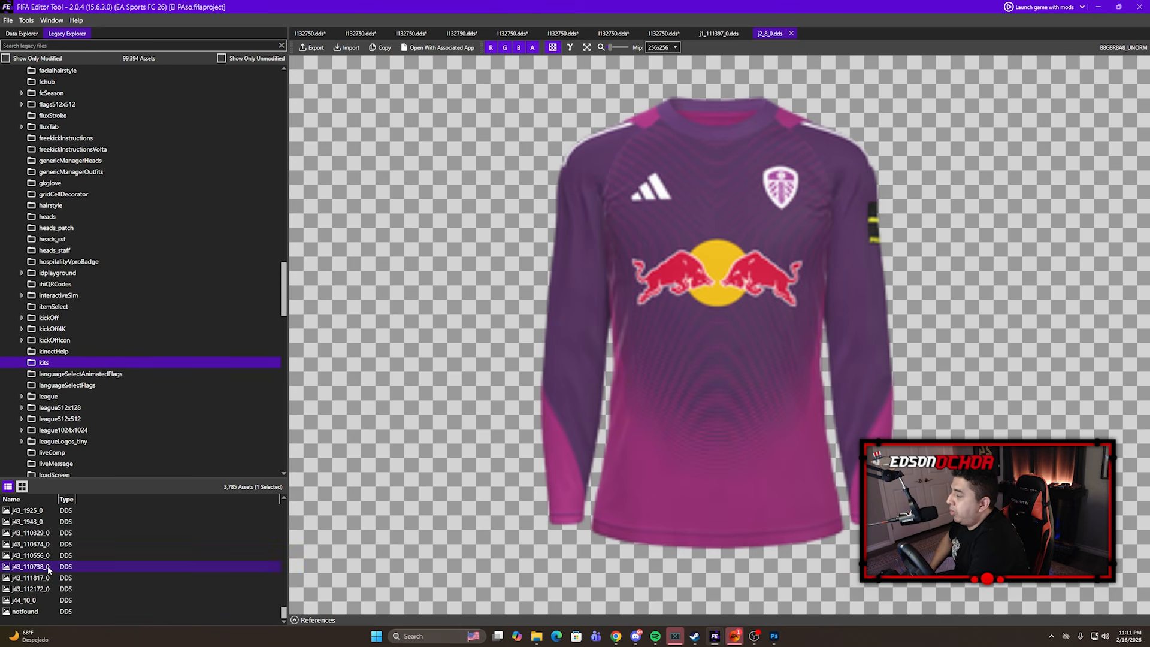
pyautogui.scroll(5, 35, 580)
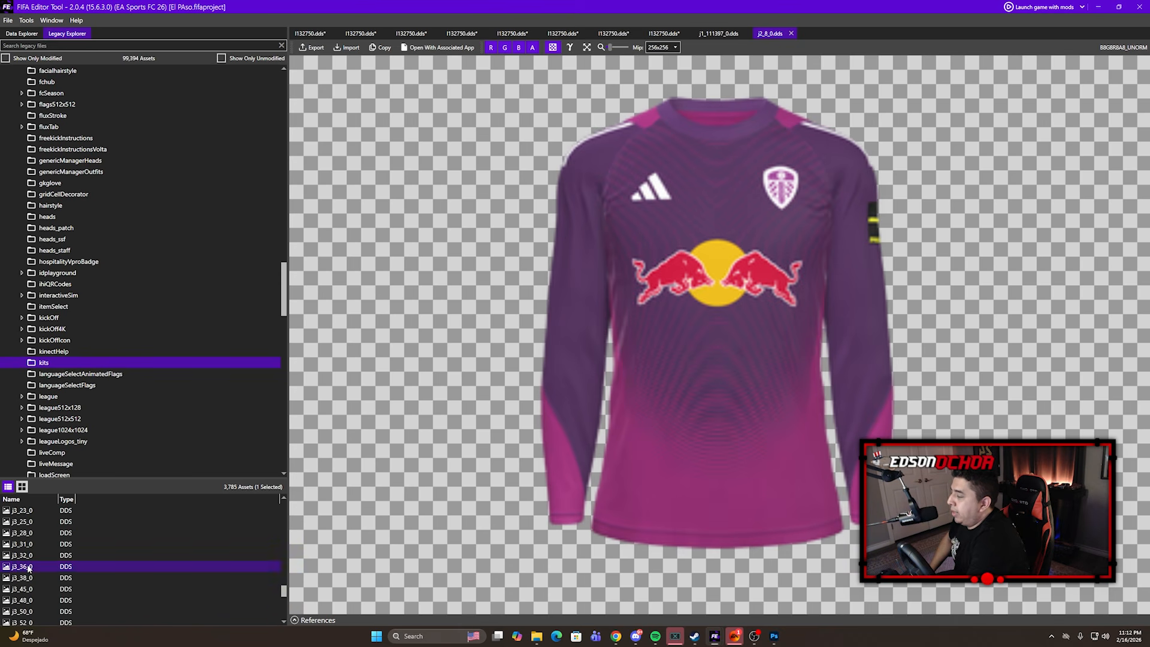
pyautogui.rightClick(28, 568)
pyautogui.click(54, 486)
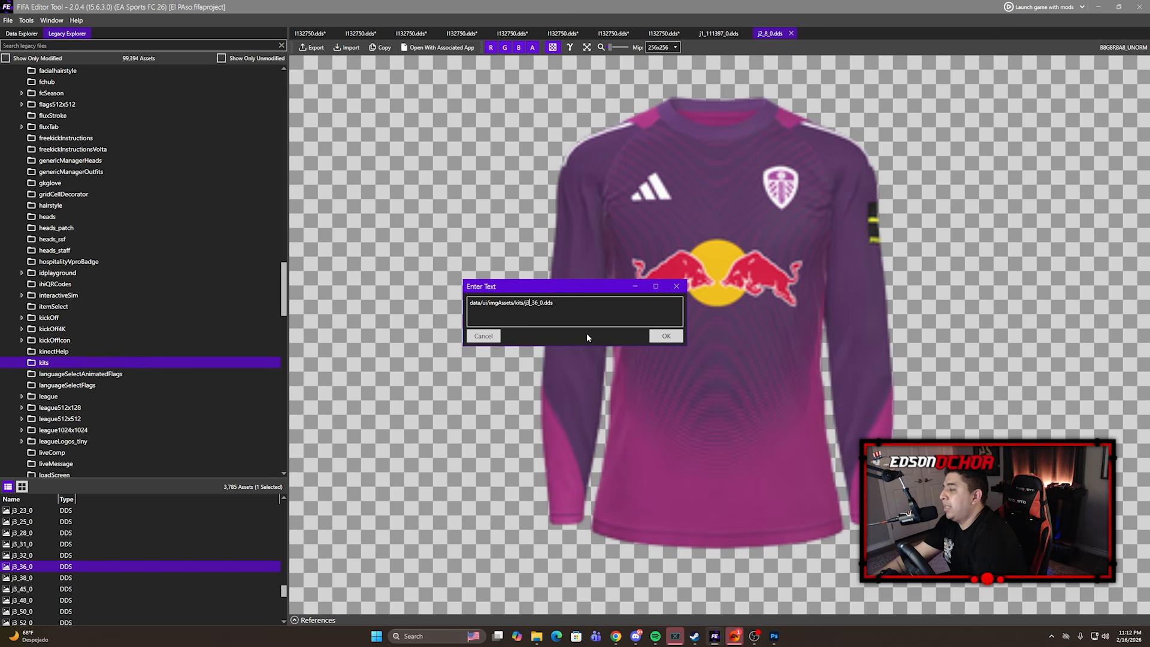
pyautogui.press('BackSpace')
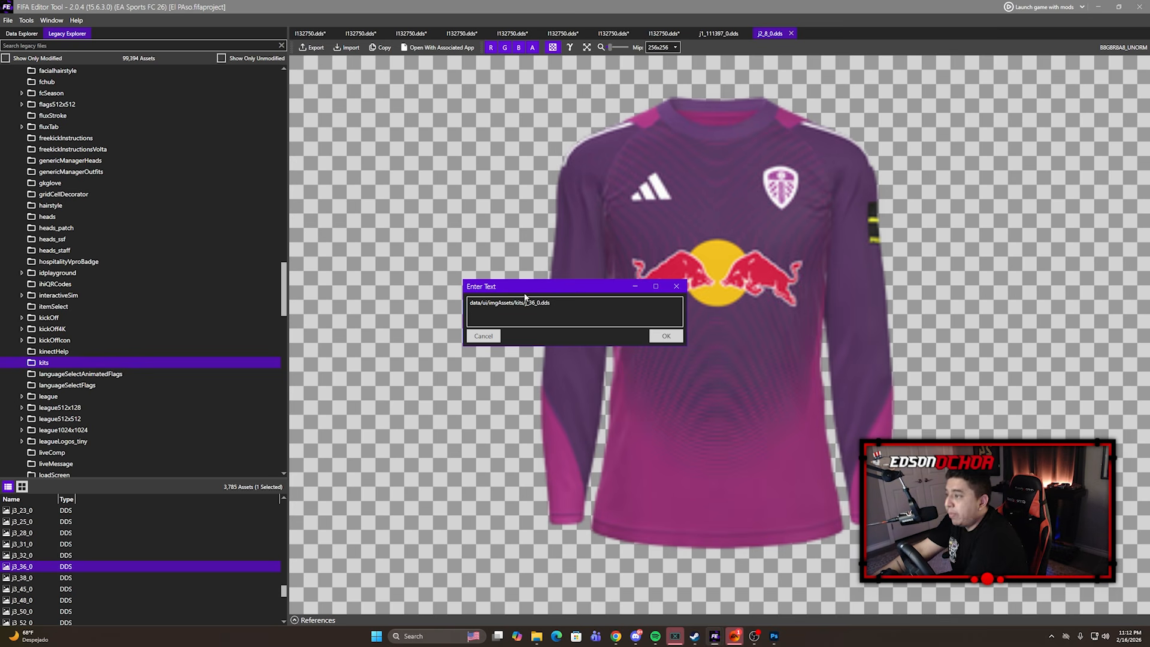
pyautogui.write('1')
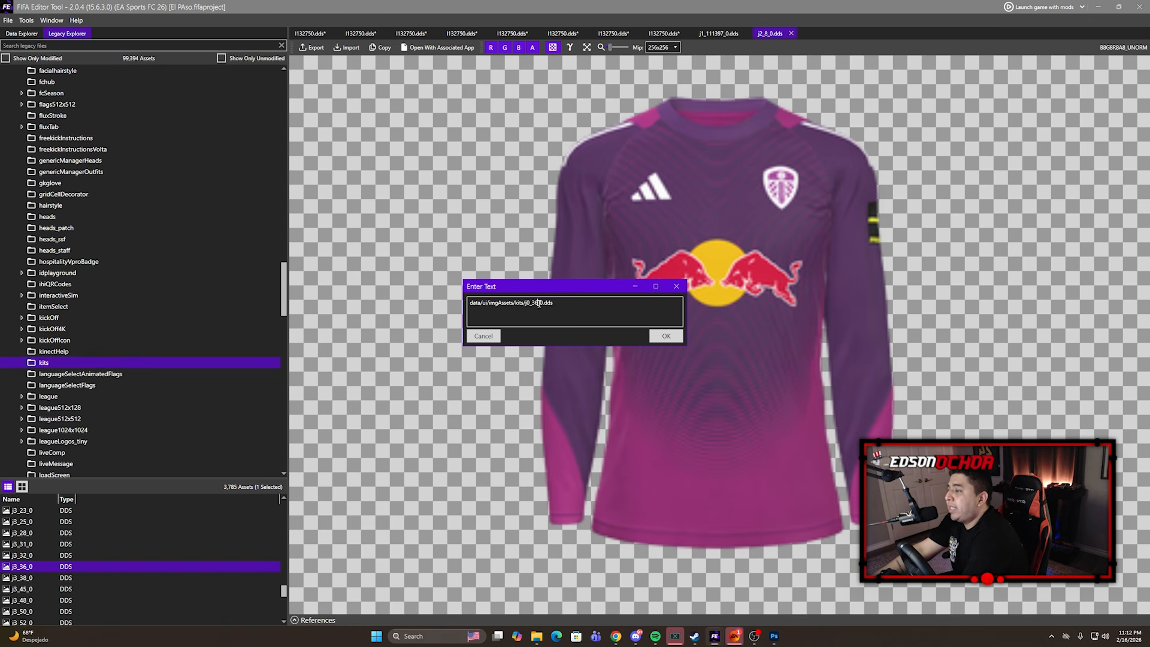
pyautogui.press('BackSpace')
pyautogui.press('BackSpace')
pyautogui.write('13')
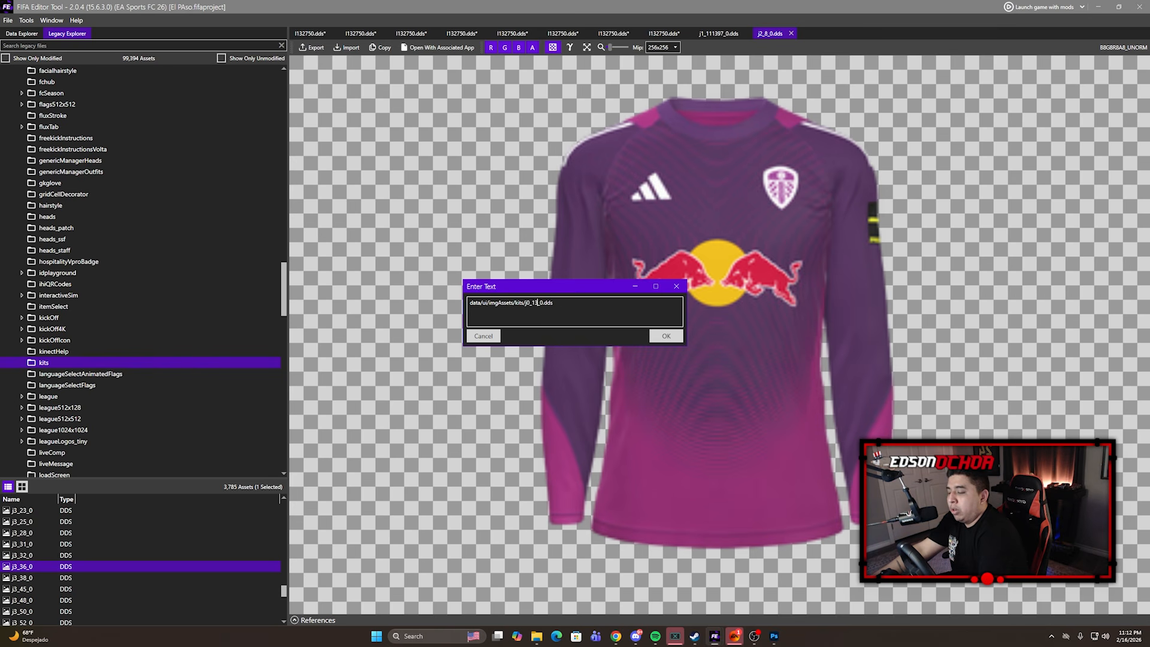
pyautogui.write('2750')
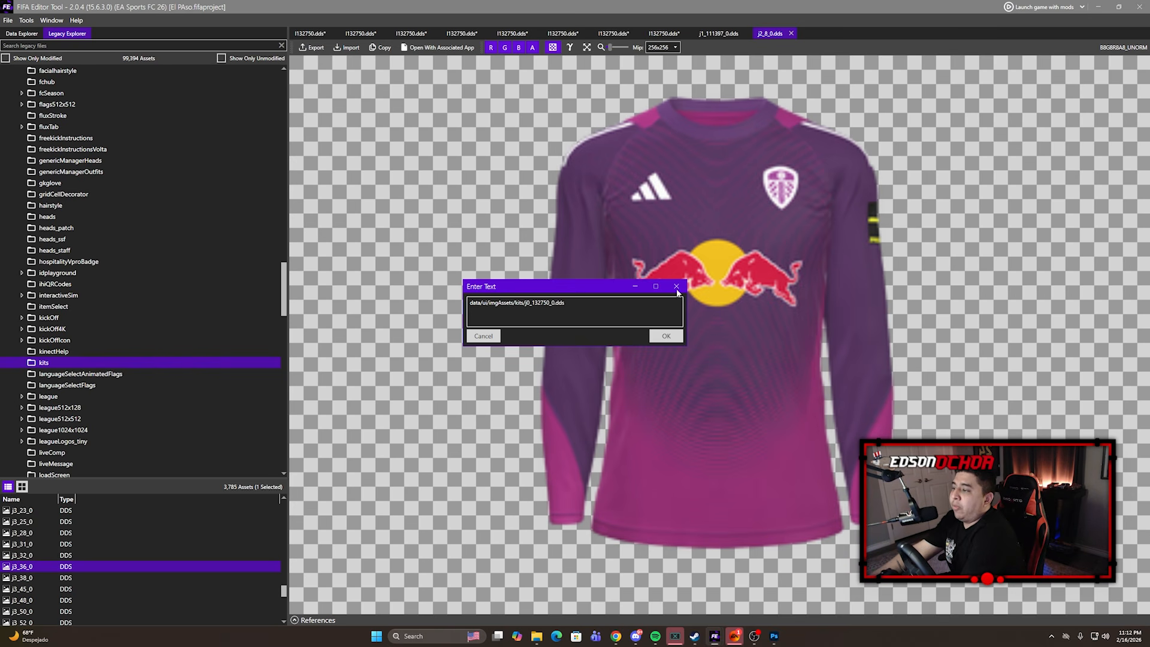
pyautogui.click(667, 336)
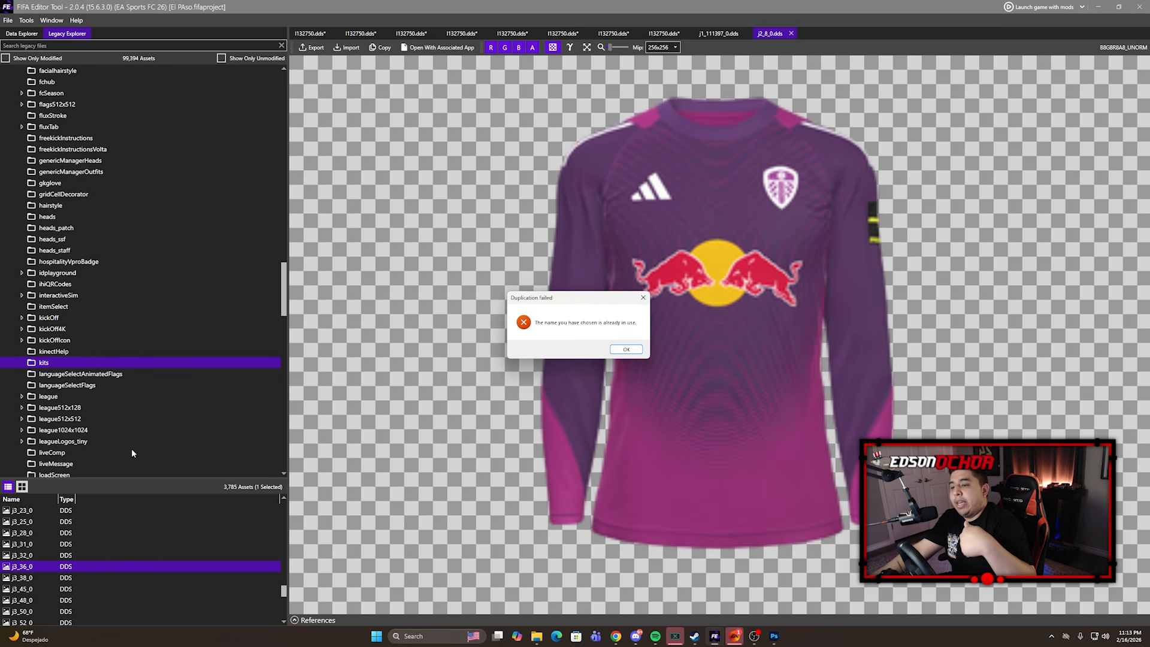
pyautogui.press('Return')
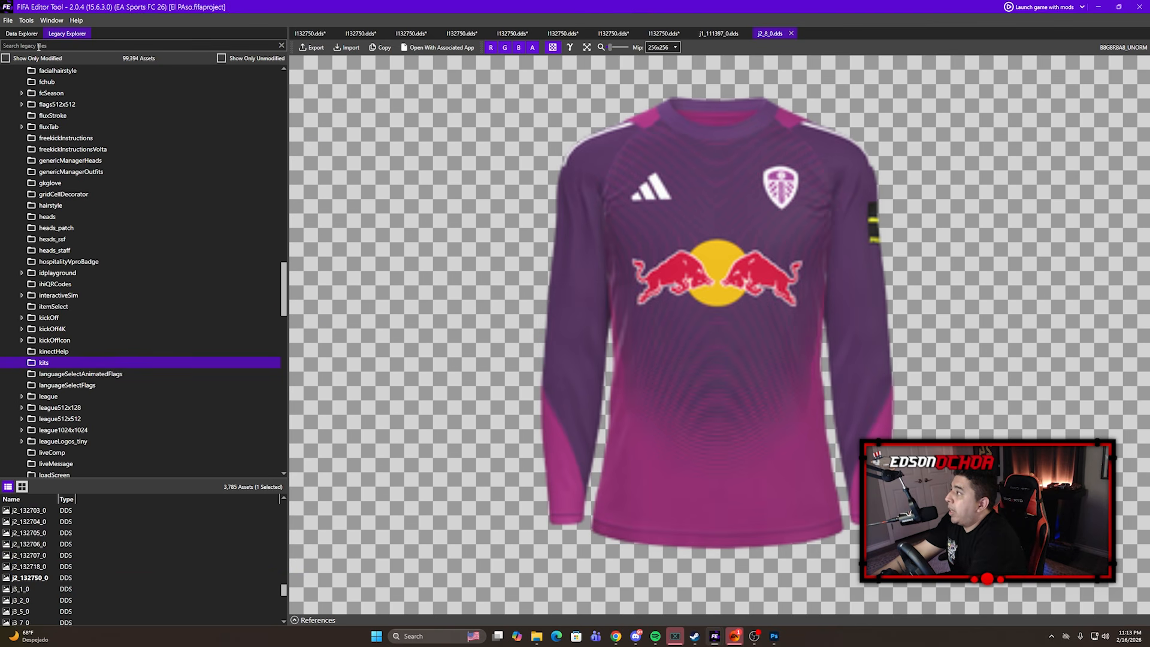
# Search the legacy files for j0_132750 and open the j0_132750_0 texture
pyautogui.click(36, 48)
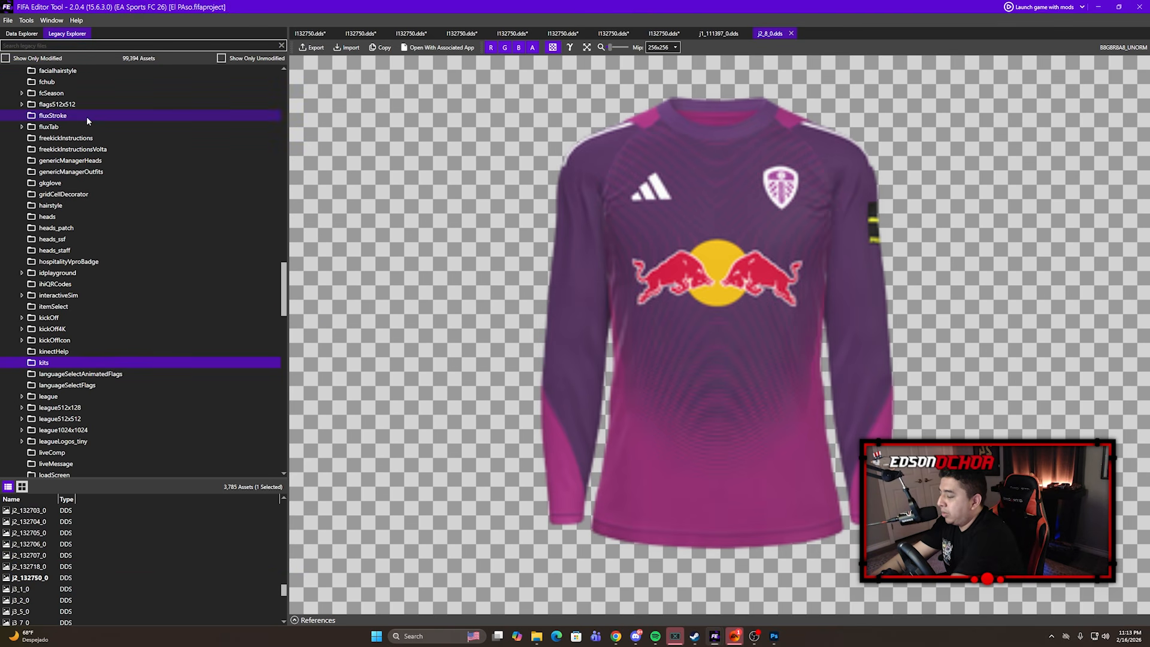
pyautogui.write('j0_132750')
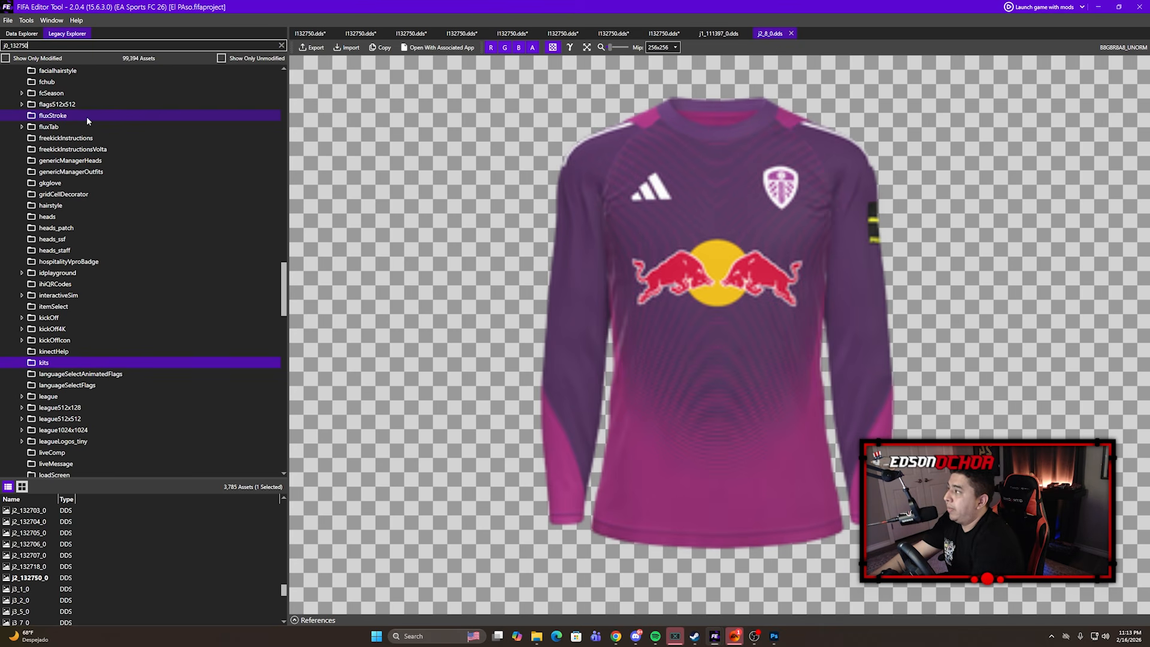
pyautogui.press('Return')
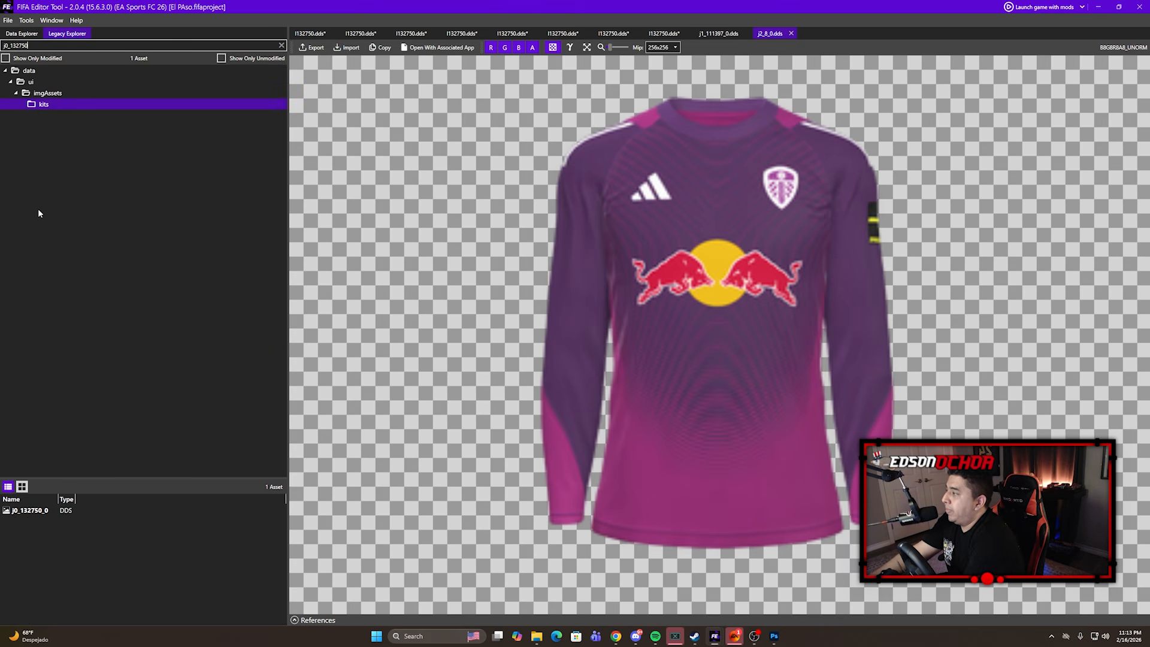
pyautogui.click(25, 512)
pyautogui.doubleClick(34, 511)
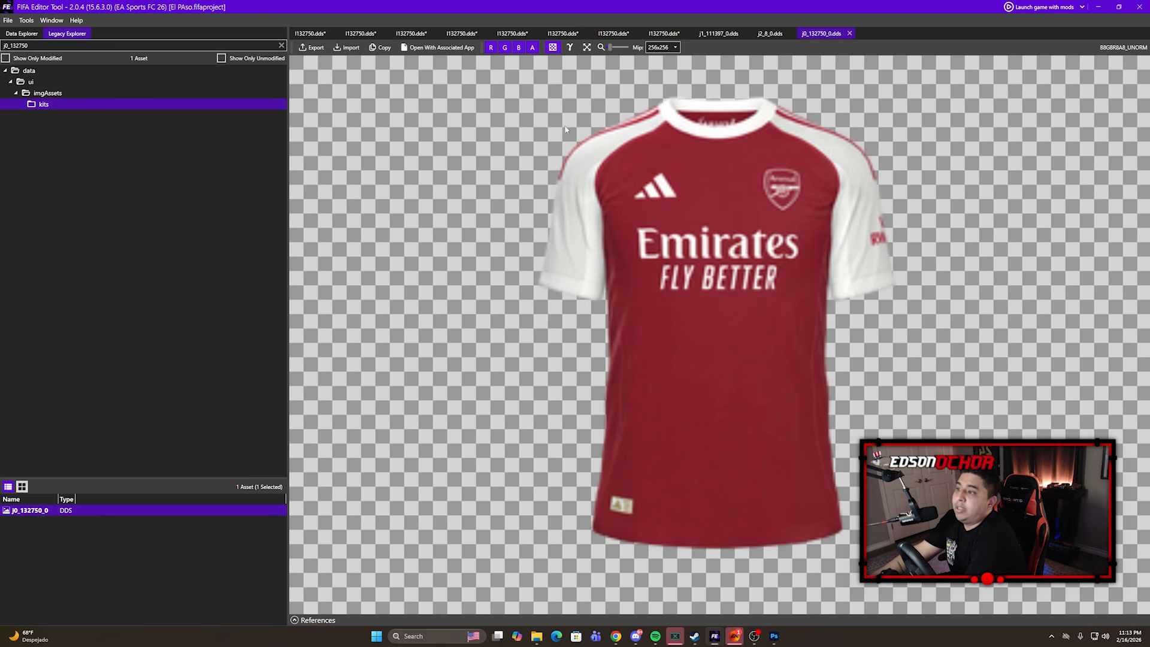
# Import "el paso home minikit" from the minikit folder into the j0_132750_0 texture
pyautogui.click(346, 47)
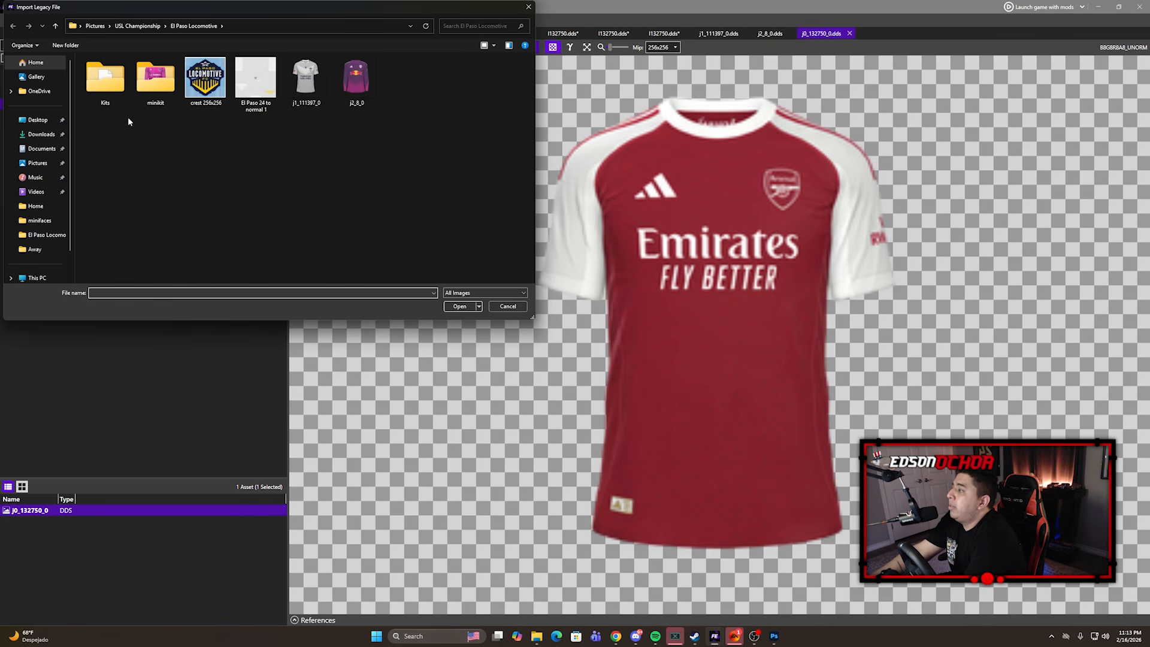
pyautogui.doubleClick(155, 77)
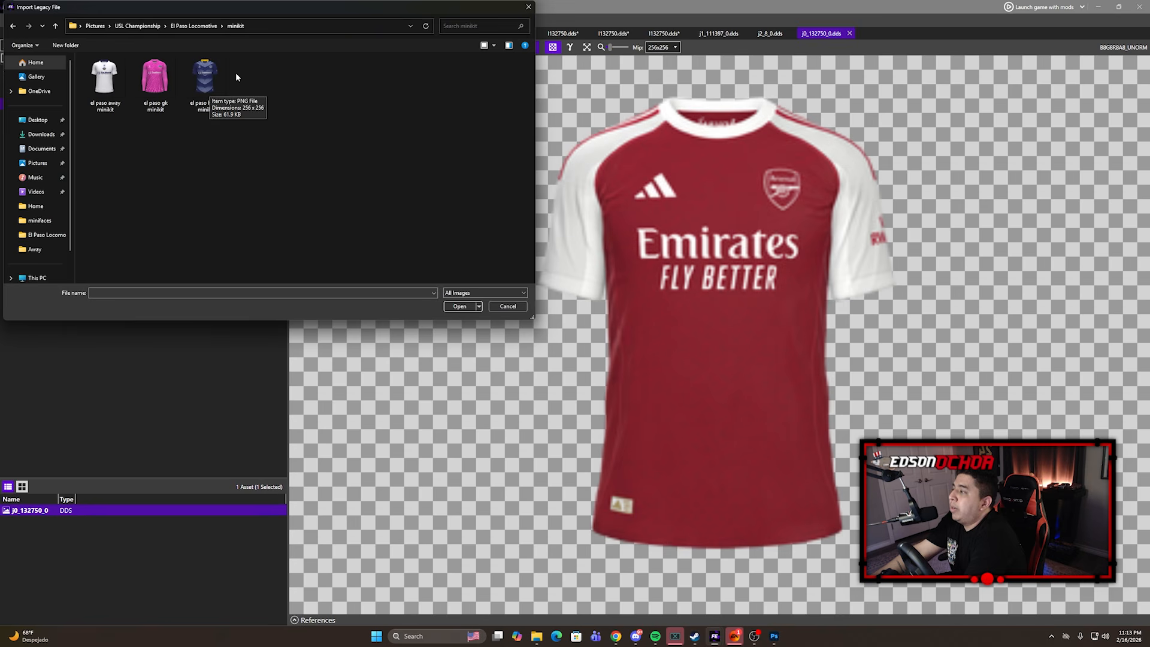
pyautogui.doubleClick(207, 78)
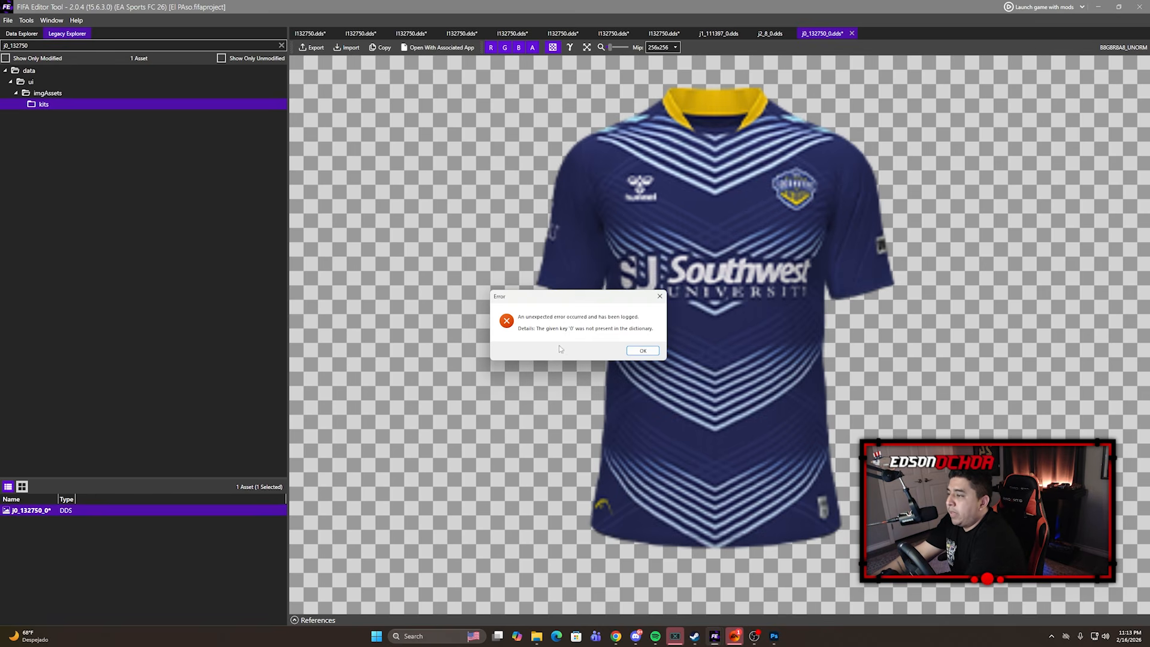
pyautogui.click(634, 350)
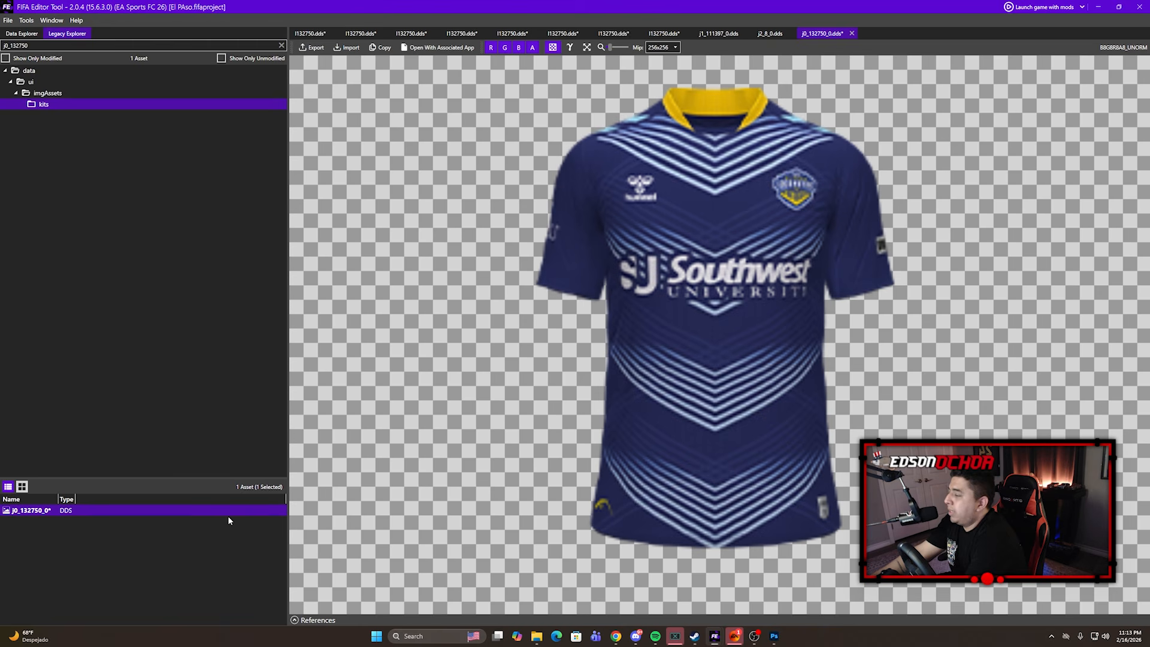
# Find the j1_132750_0 texture and import "el paso away minikit" into it
pyautogui.click(60, 47)
pyautogui.press('BackSpace')
pyautogui.write('1')
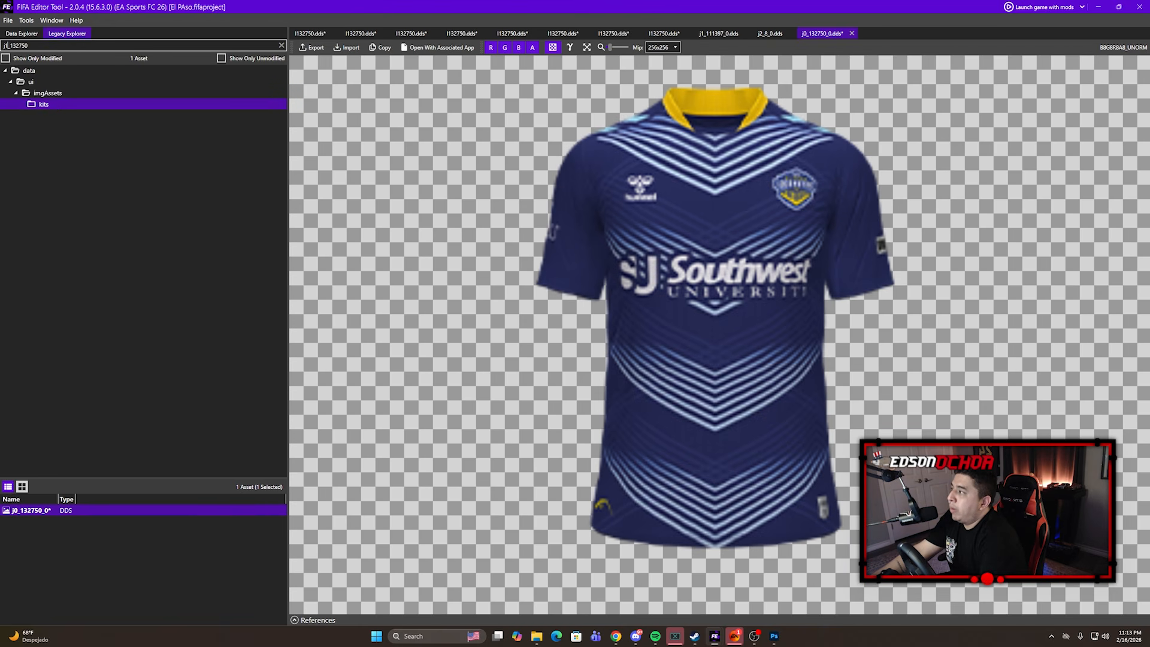
pyautogui.doubleClick(43, 511)
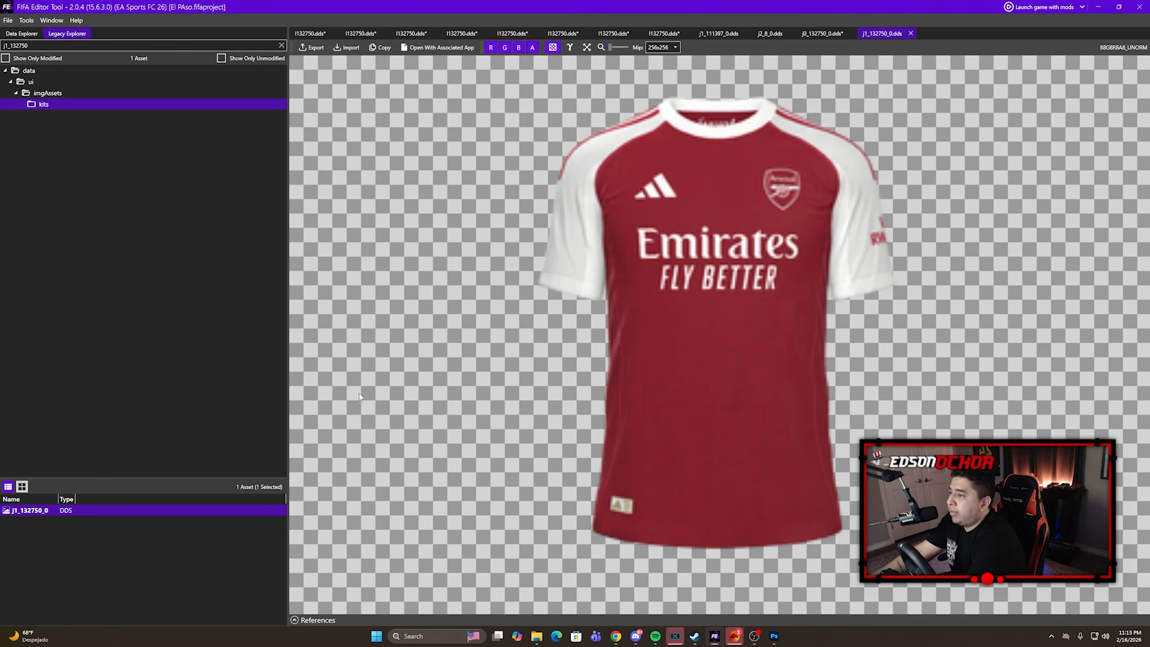
pyautogui.click(348, 47)
pyautogui.doubleClick(103, 81)
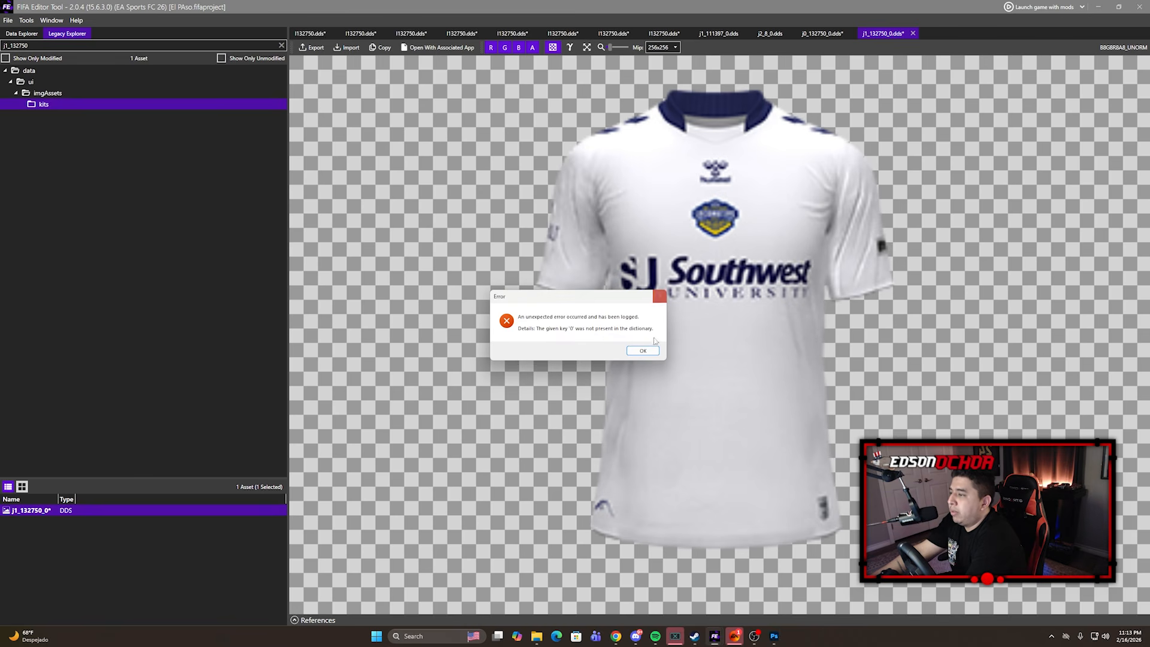
pyautogui.click(643, 349)
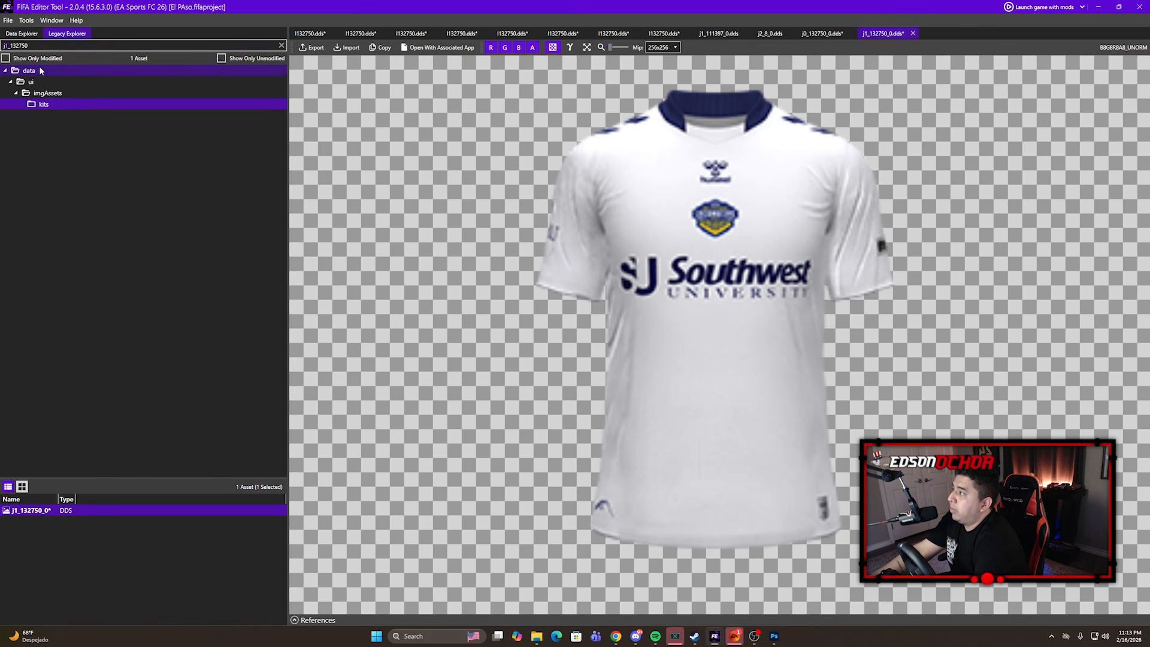
# Find the j2_132750_0 texture, import "el paso gk minikit" into it and save the project
pyautogui.write('2')
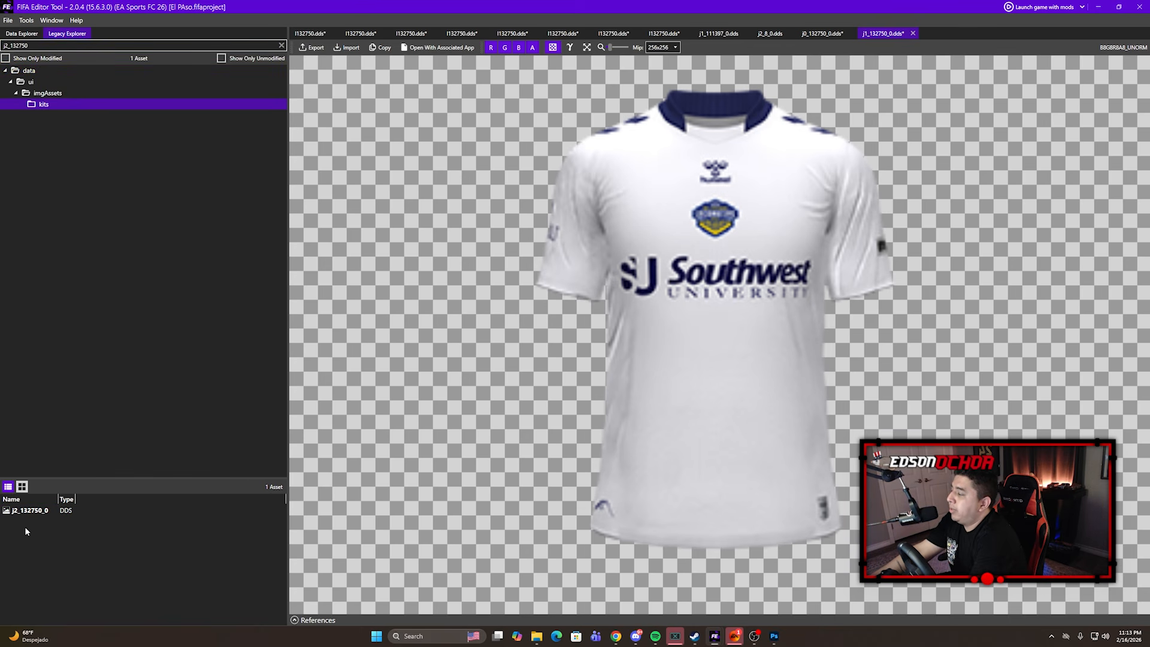
pyautogui.doubleClick(32, 509)
pyautogui.click(346, 47)
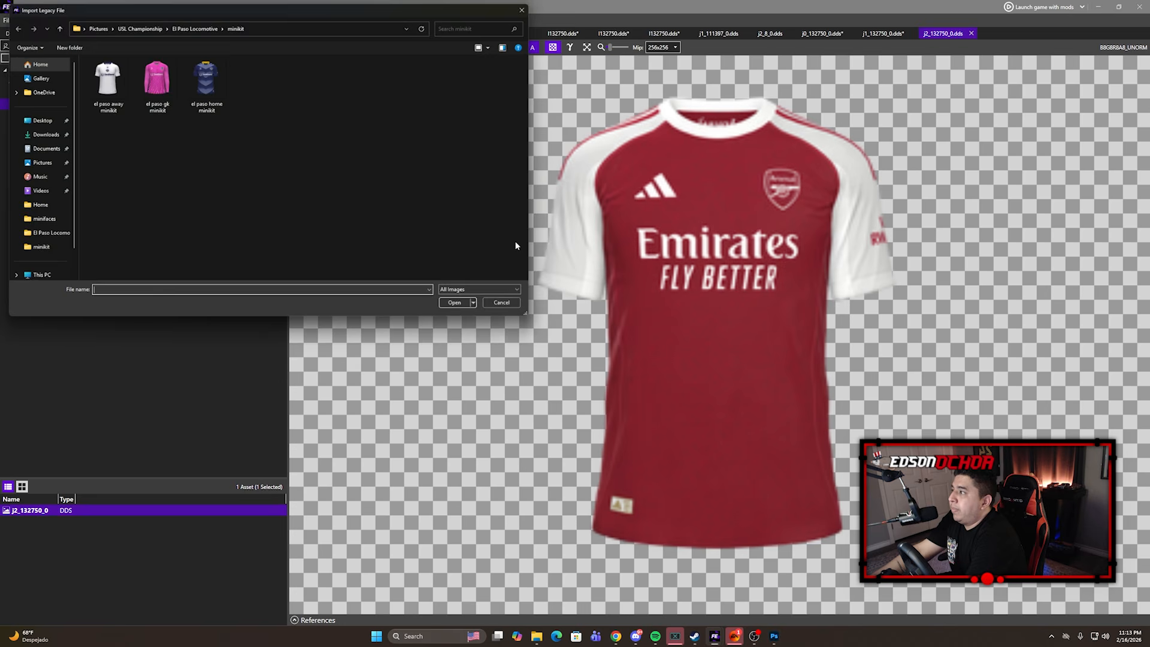
pyautogui.click(151, 74)
pyautogui.doubleClick(152, 73)
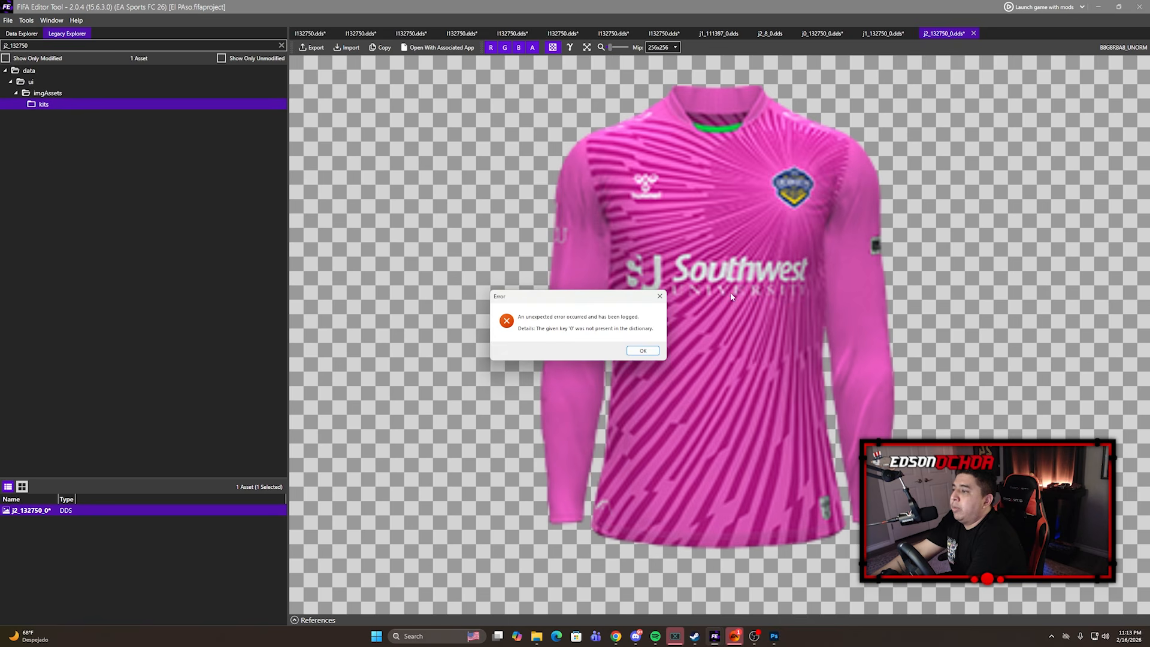
pyautogui.click(643, 354)
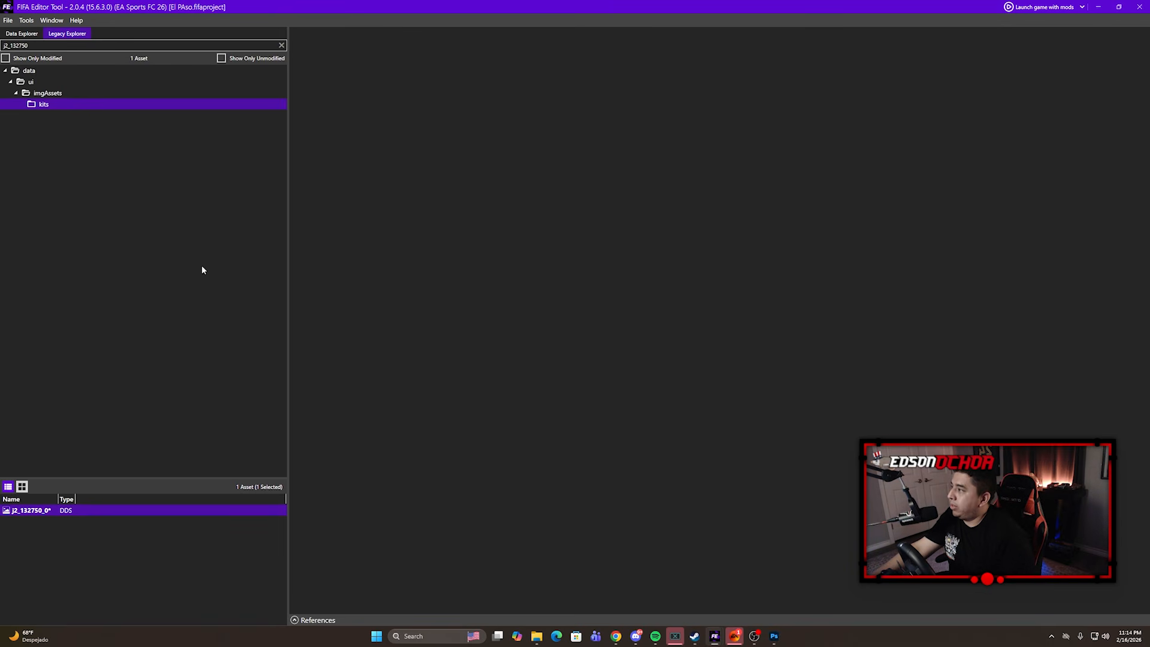
pyautogui.hotkey('ctrl', 's')
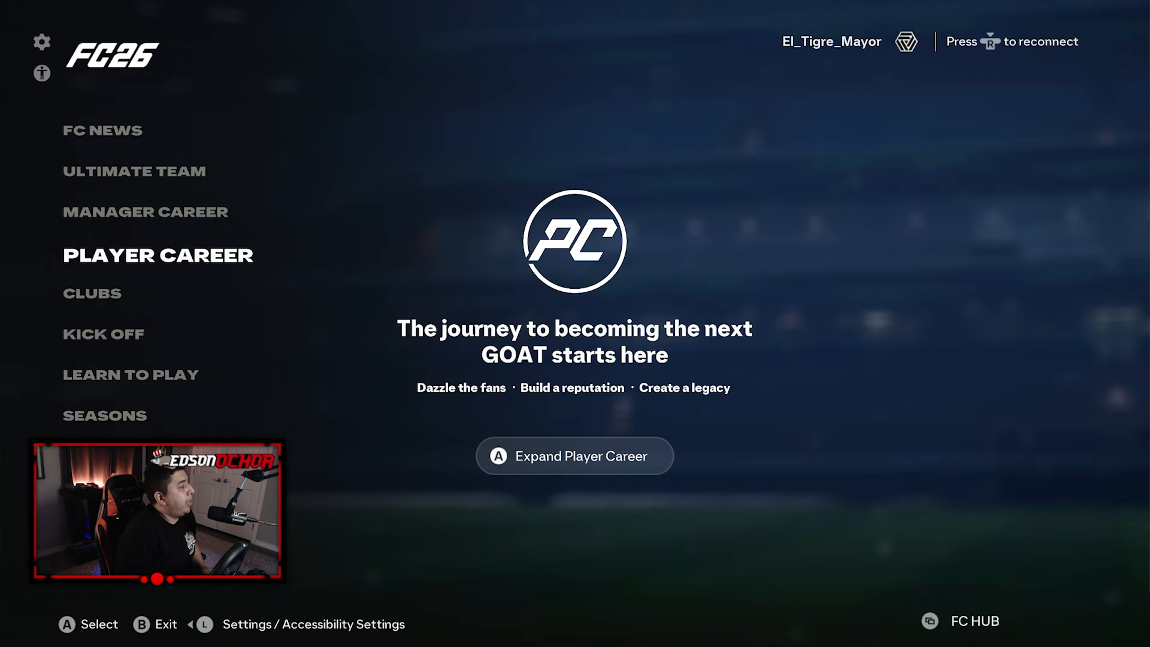
# In EA Sports FC 26, enter Kick Off and choose El Paso Locomotive from Rest of World as the home team
pyautogui.press('Up')
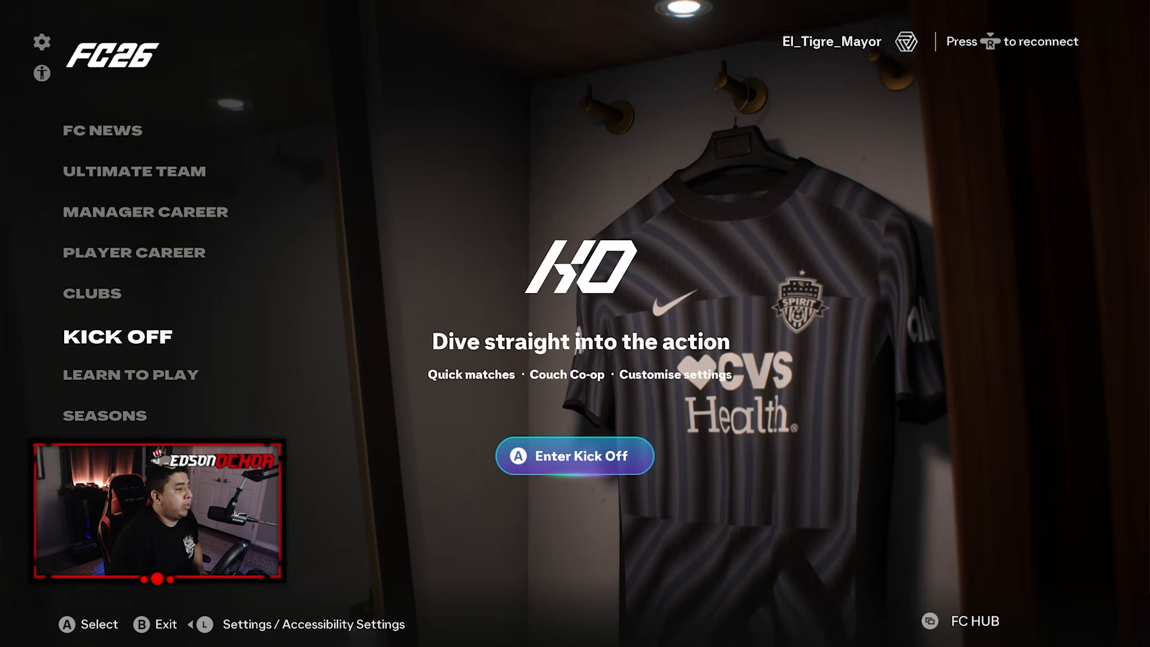
pyautogui.press('Return')
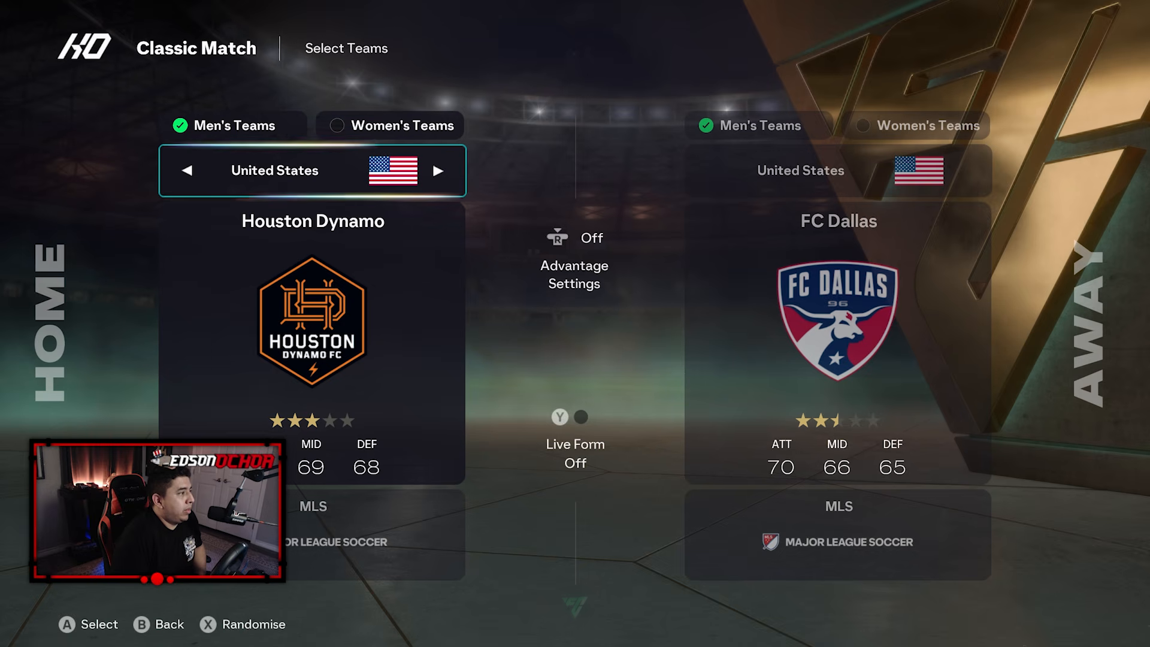
pyautogui.press('Left')
pyautogui.press('Left')
pyautogui.press('Left')
pyautogui.press('Left')
pyautogui.press('Left')
pyautogui.press('Left')
pyautogui.press('Left')
pyautogui.press('Left')
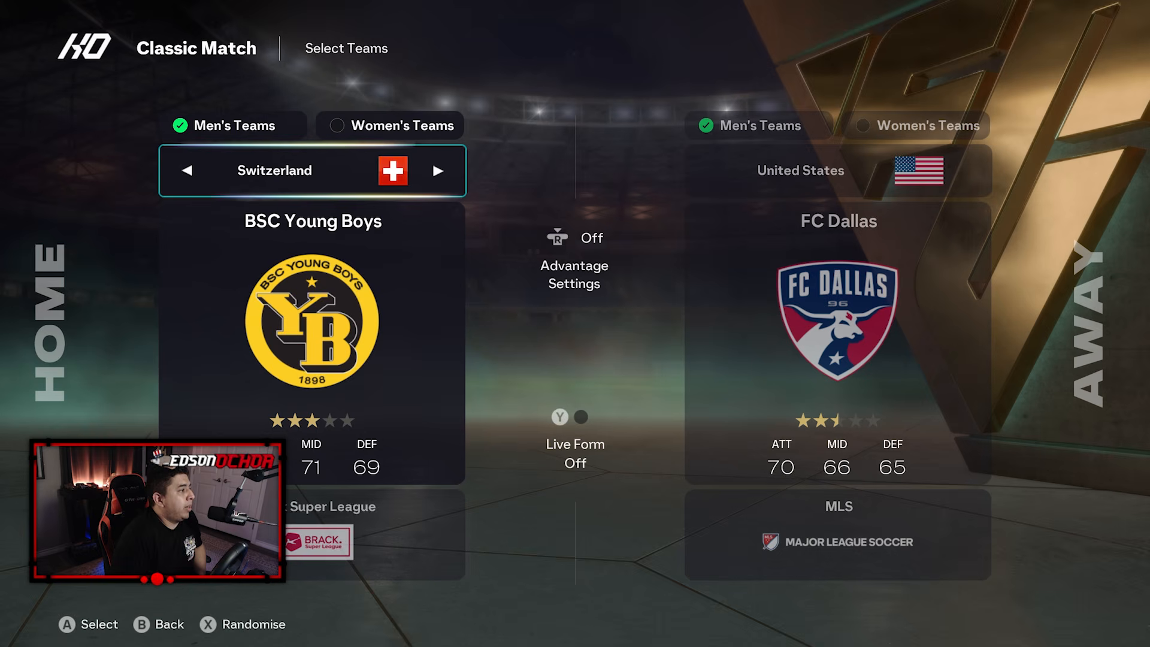
pyautogui.press('Down')
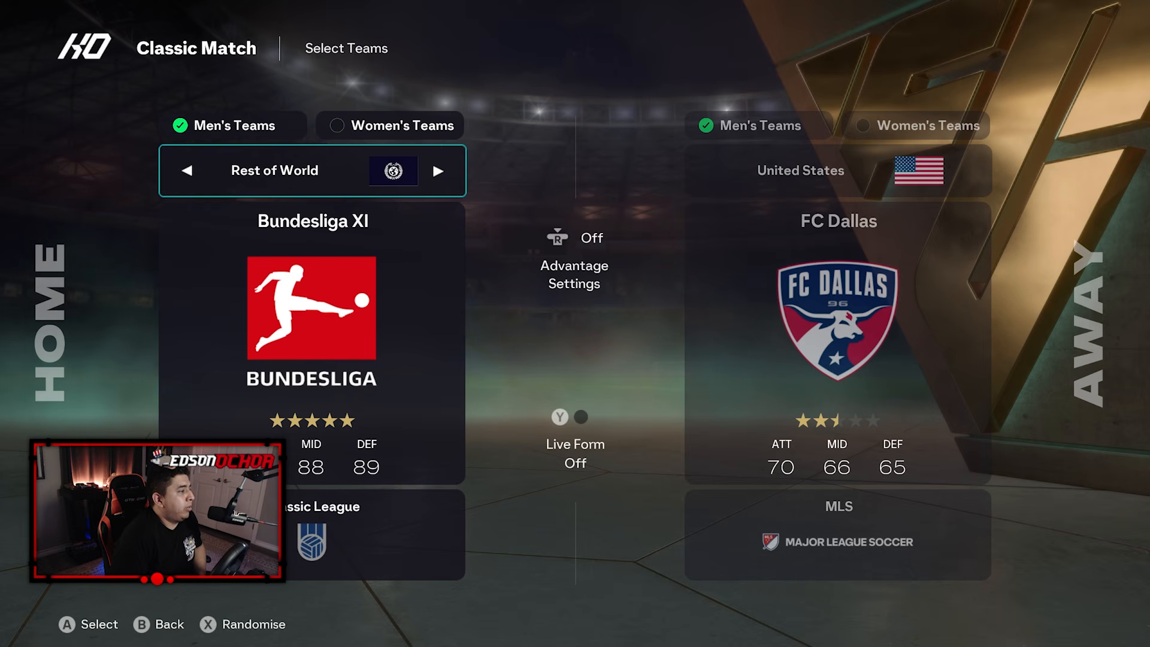
pyautogui.press('Right')
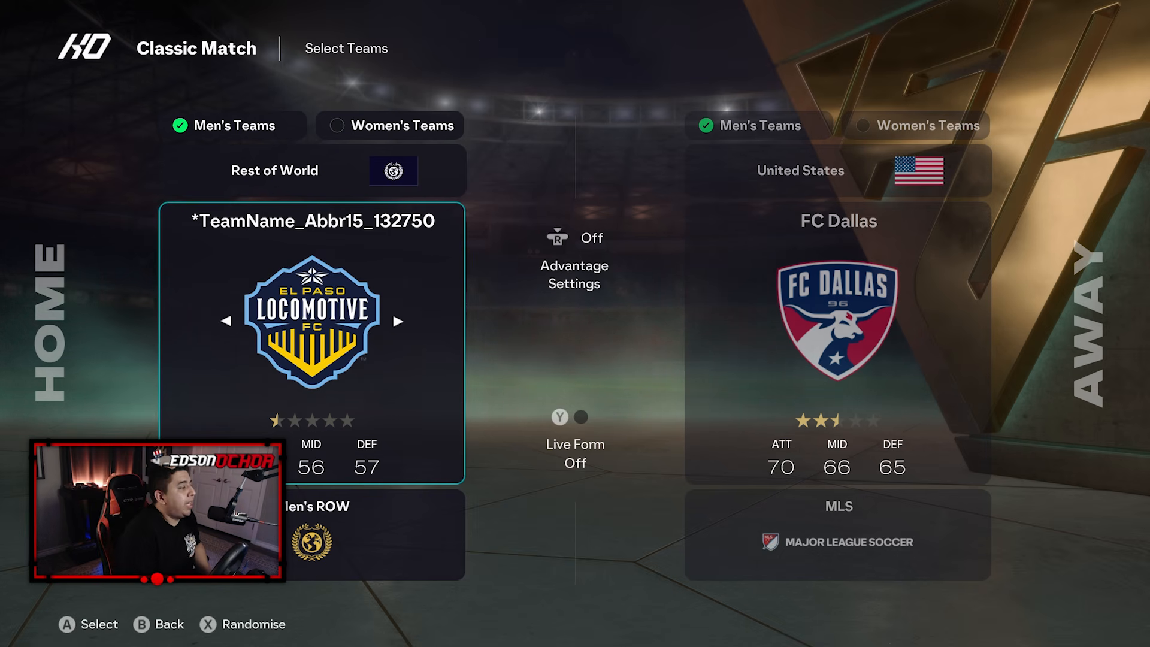
# Continue to kit selection with FC Dallas as opponent and cycle through El Paso Locomotive's home and away kits to check their minikits
pyautogui.press('Return')
pyautogui.press('Return')
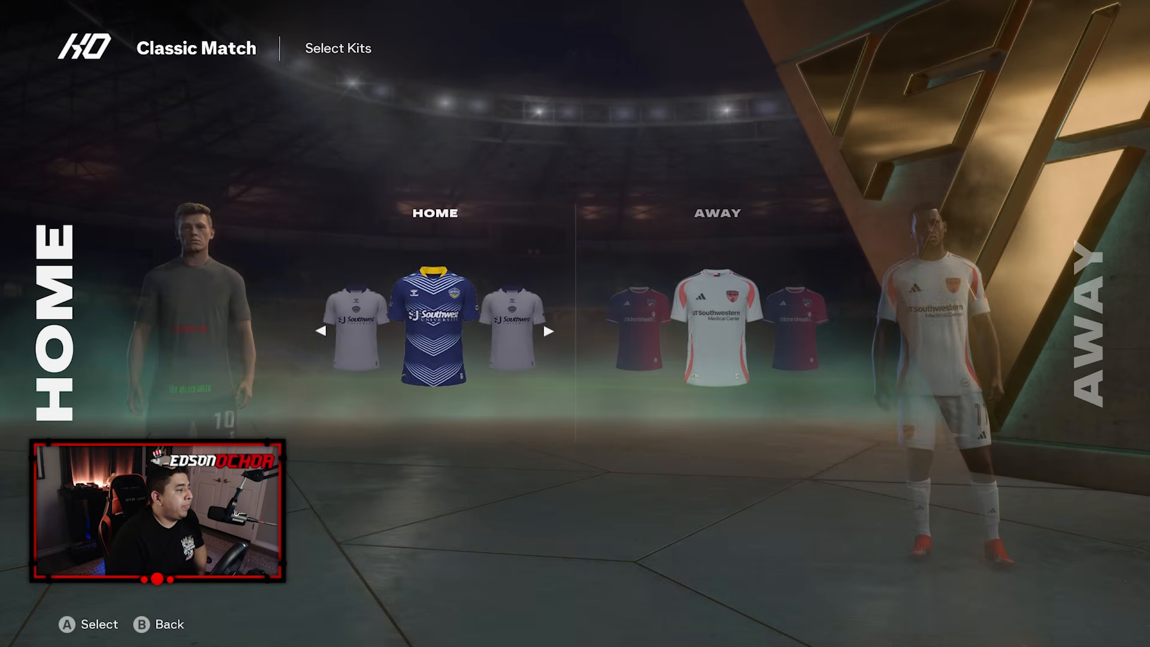
pyautogui.press('Left')
pyautogui.press('Left')
pyautogui.press('Right')
pyautogui.press('Right')
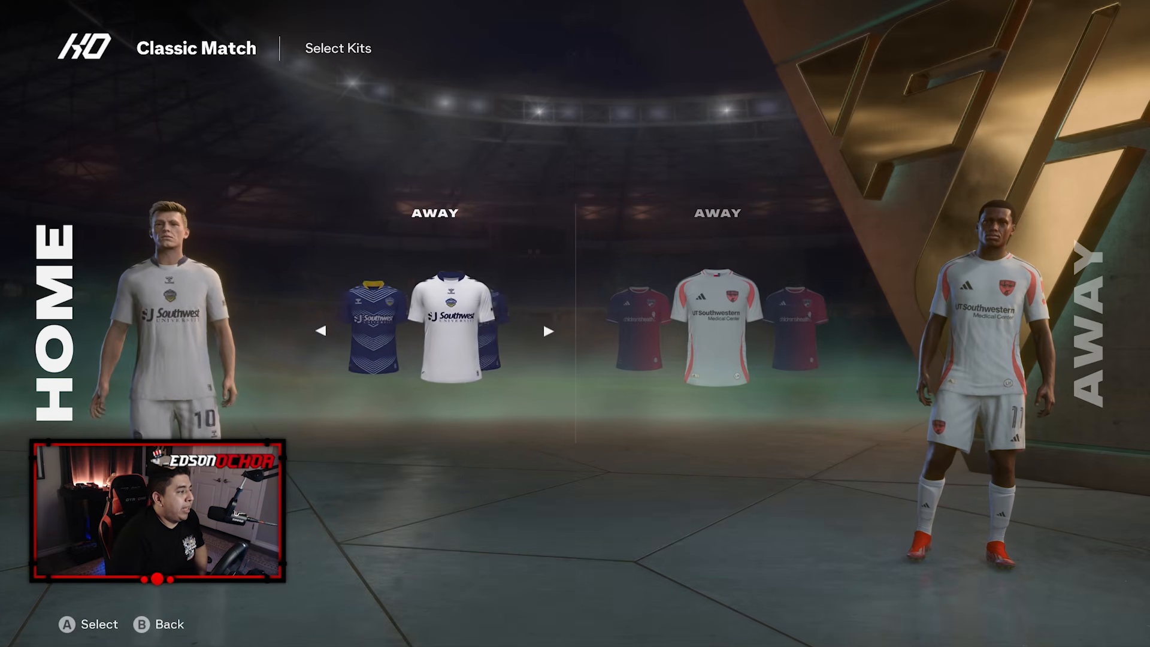
pyautogui.press('Left')
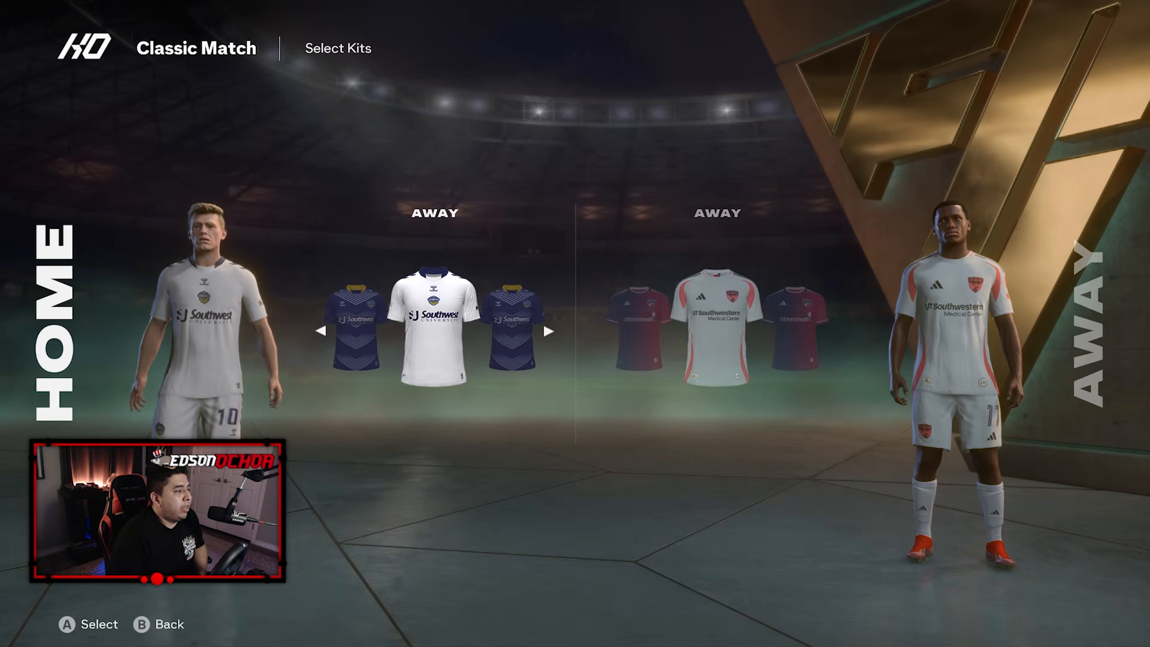
# Switch repeatedly between El Paso Locomotive's home and away kits to compare them on the player model, and start the match against FC Dallas
pyautogui.press('Right')
pyautogui.press('Left')
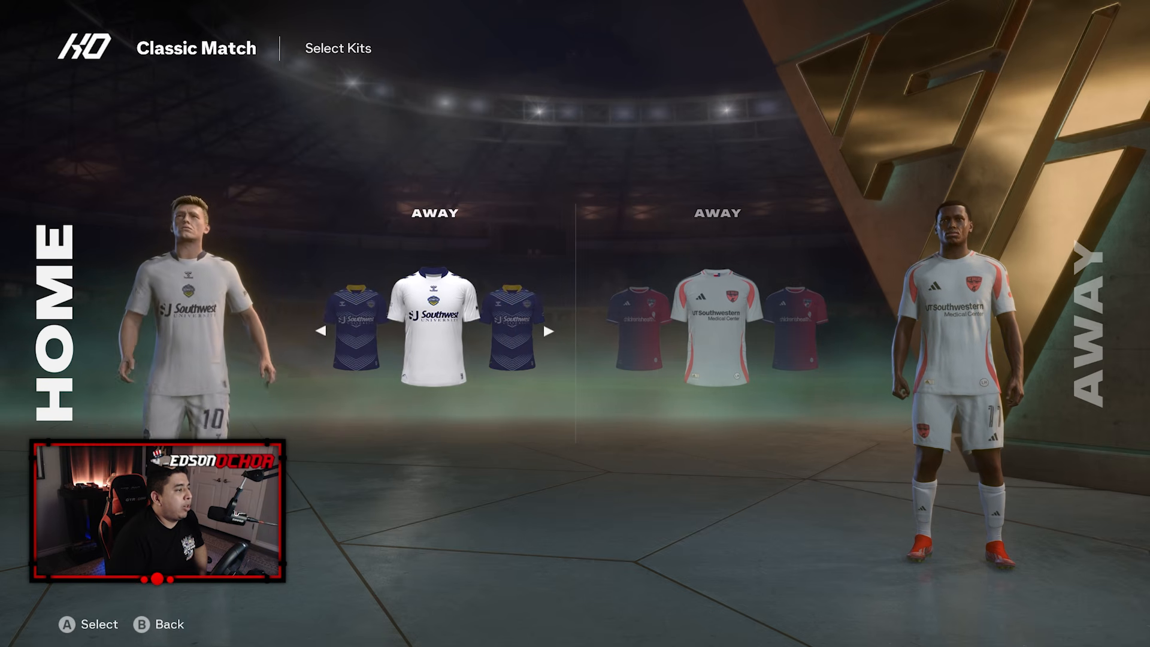
pyautogui.press('Right')
pyautogui.press('Left')
pyautogui.press('Right')
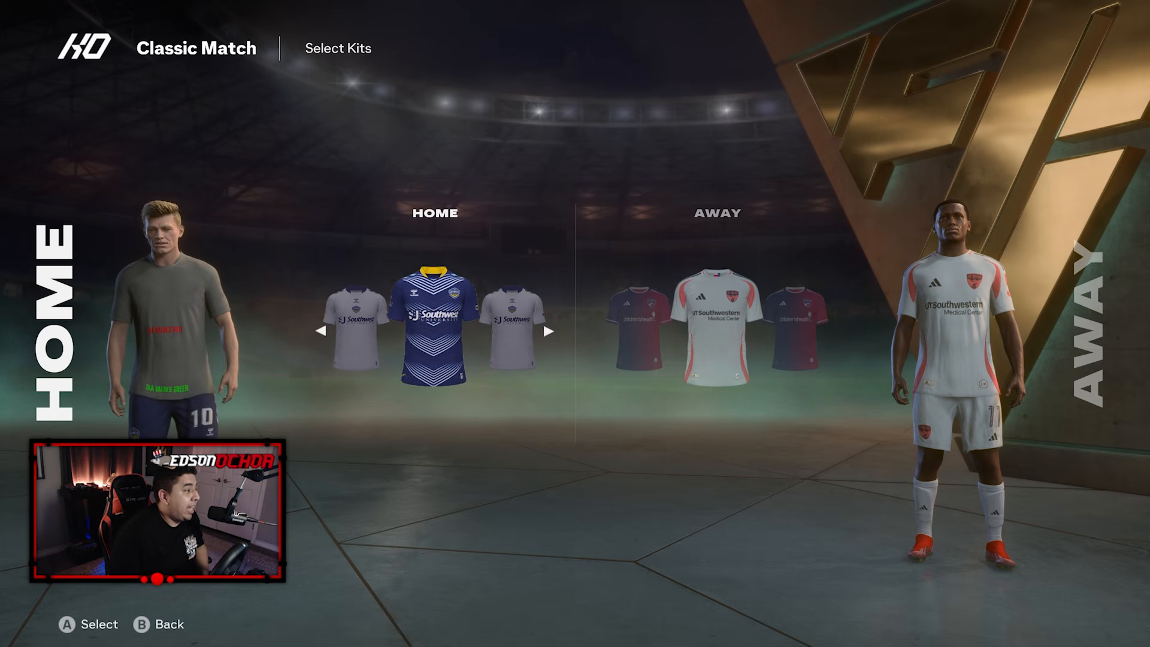
pyautogui.press('Right')
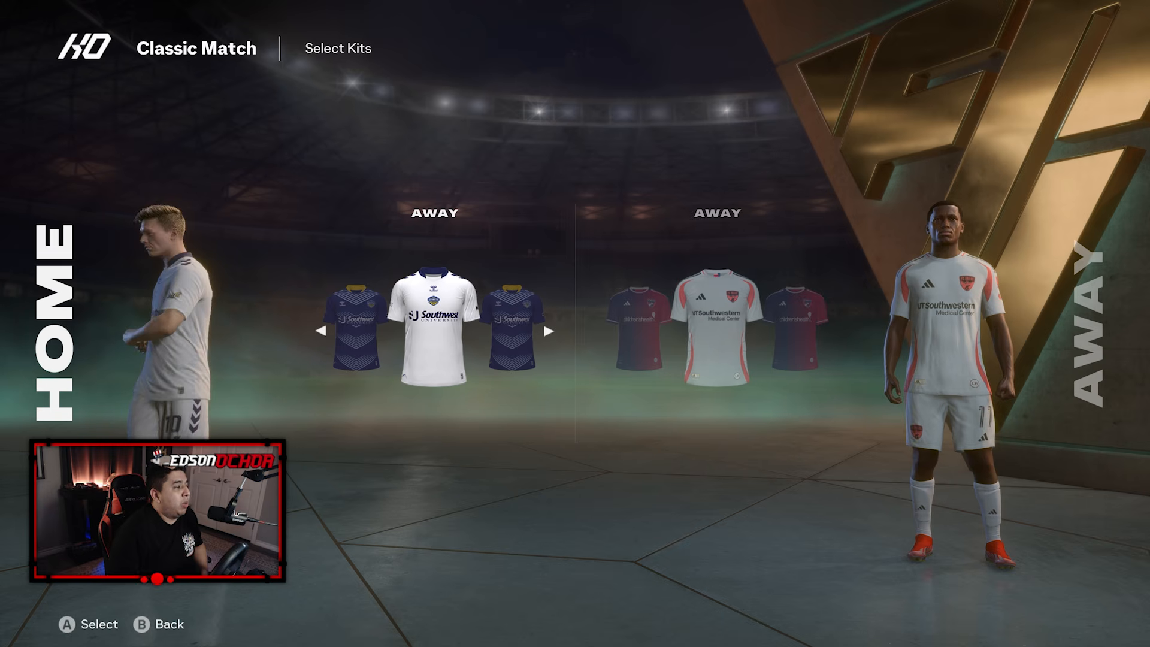
pyautogui.press('Right')
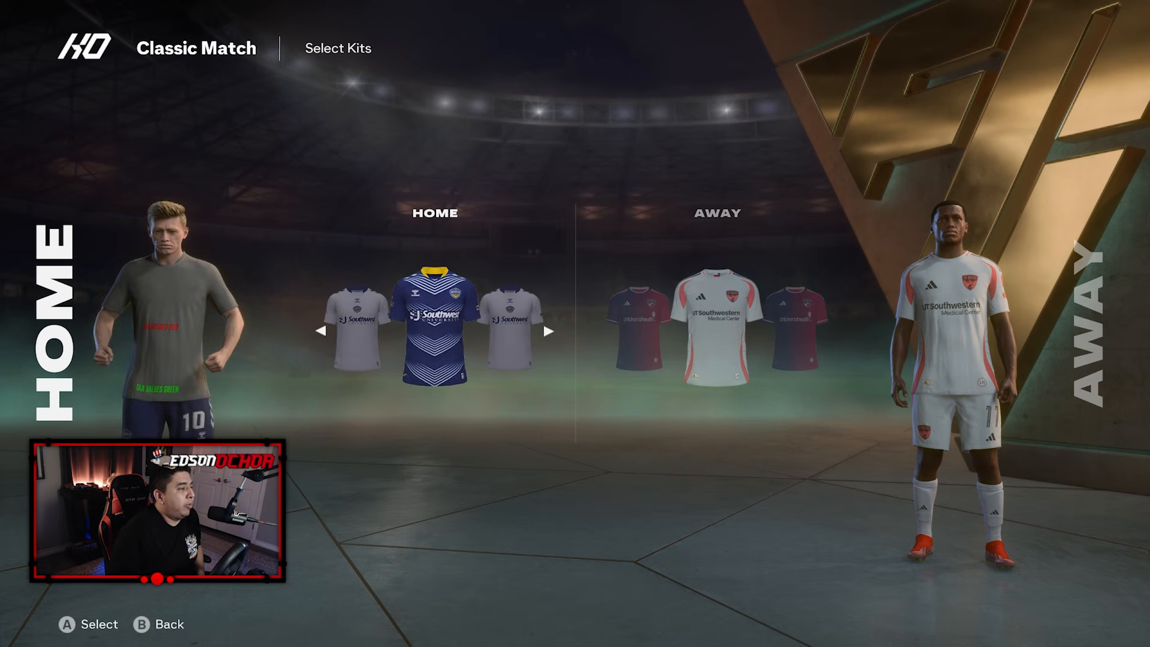
pyautogui.press('Right')
pyautogui.press('Right')
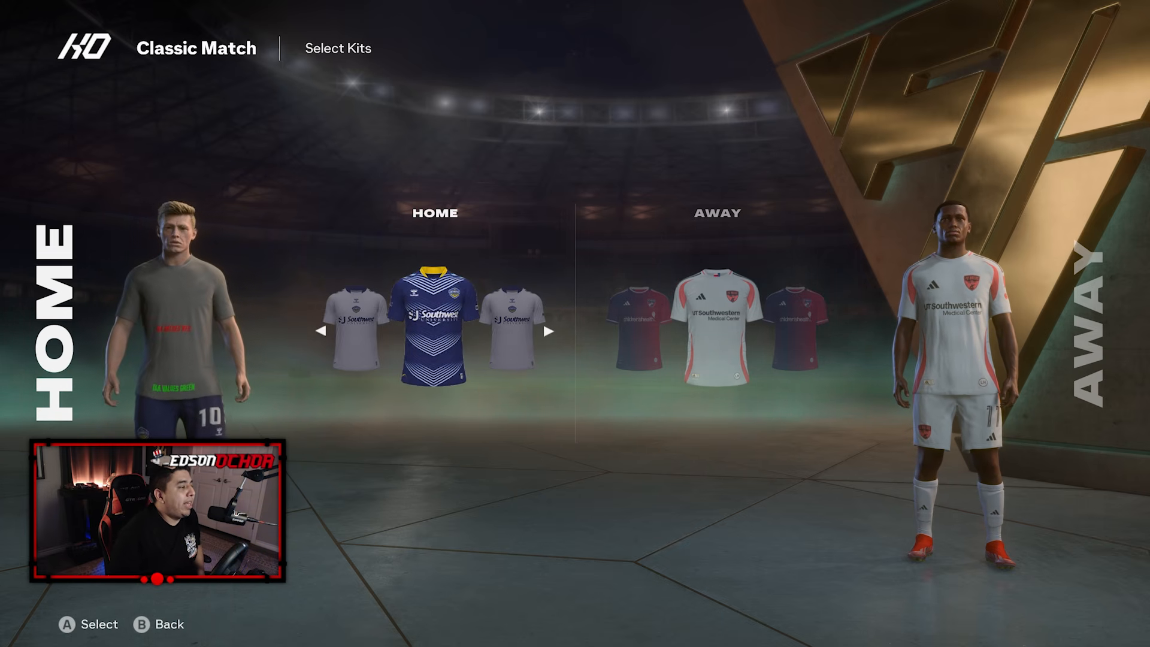
pyautogui.press('Right')
pyautogui.press('Left')
pyautogui.press('Right')
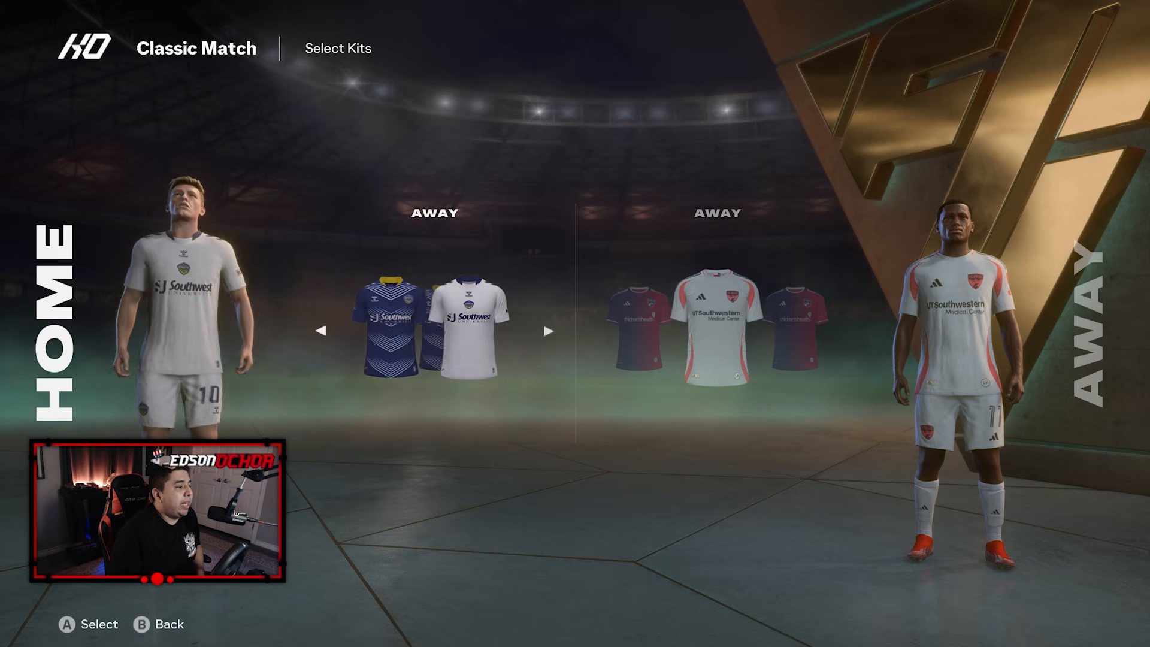
pyautogui.press('Right')
pyautogui.press('Right')
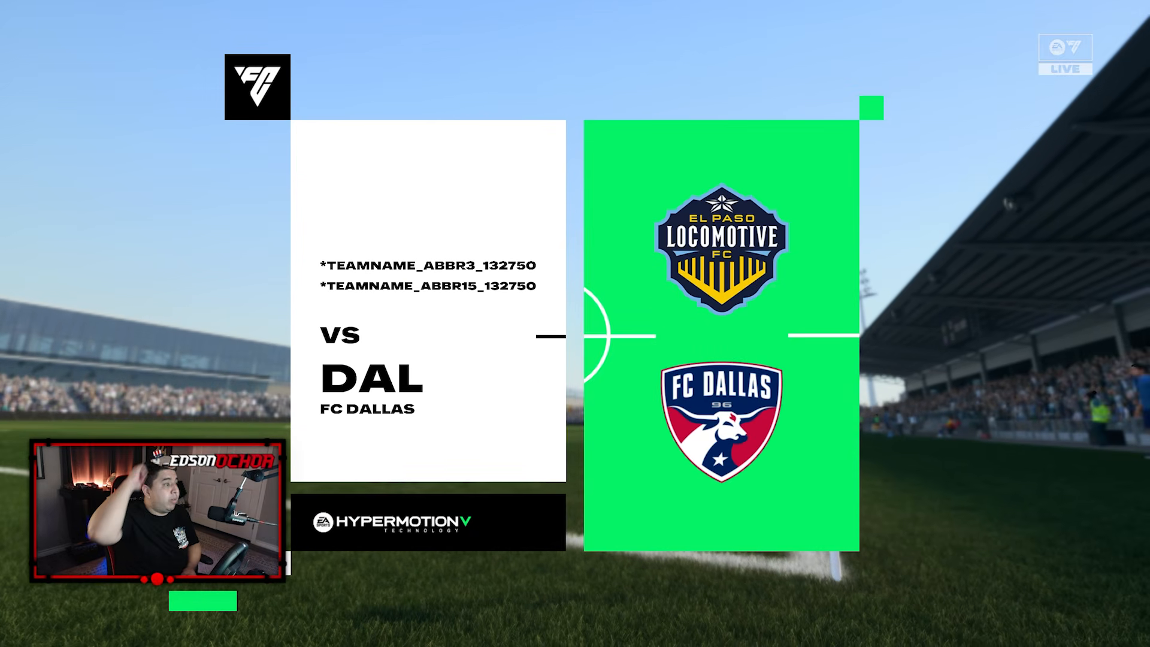